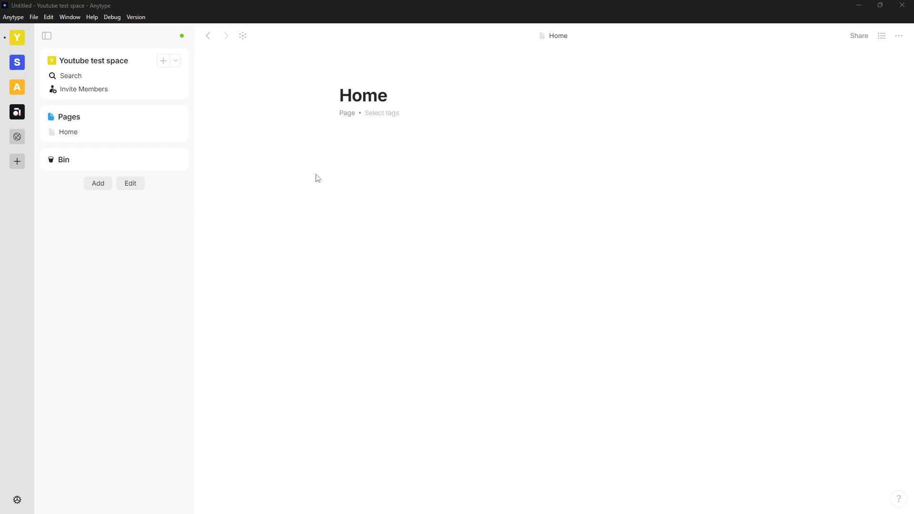
- Insert an inline collection into the body of the Home page
mouse_move(349, 131)
left_click(351, 138)
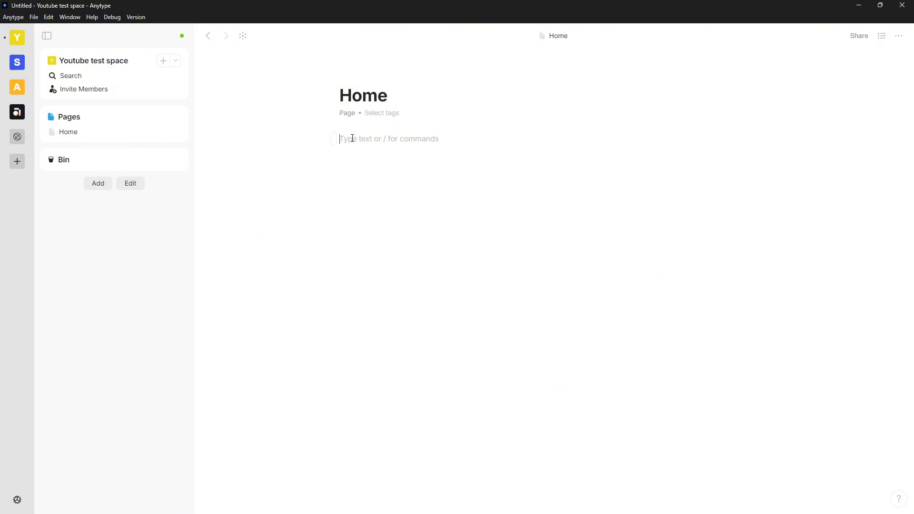
left_click(353, 139)
type("/")
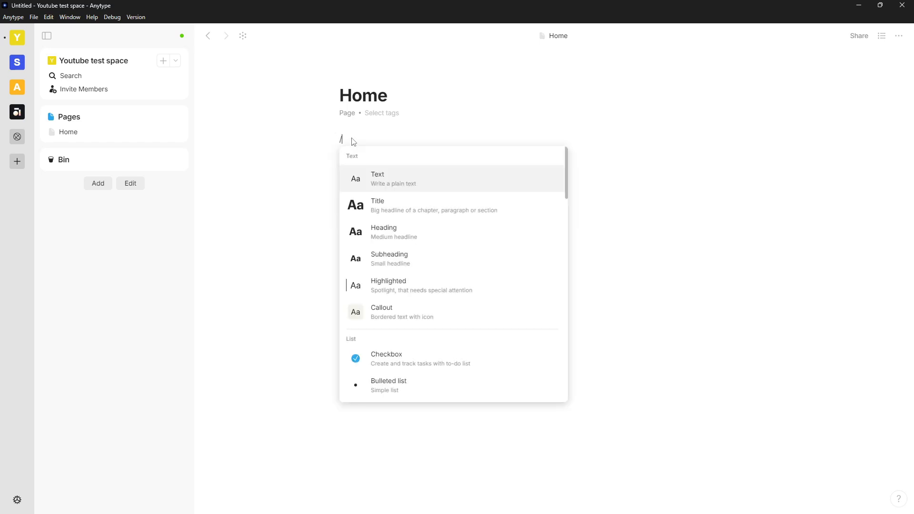
type("col")
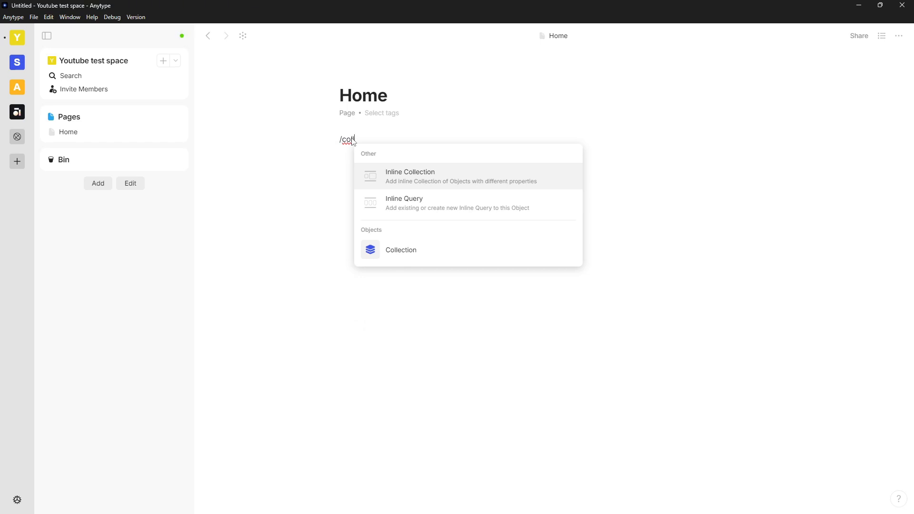
key("Return")
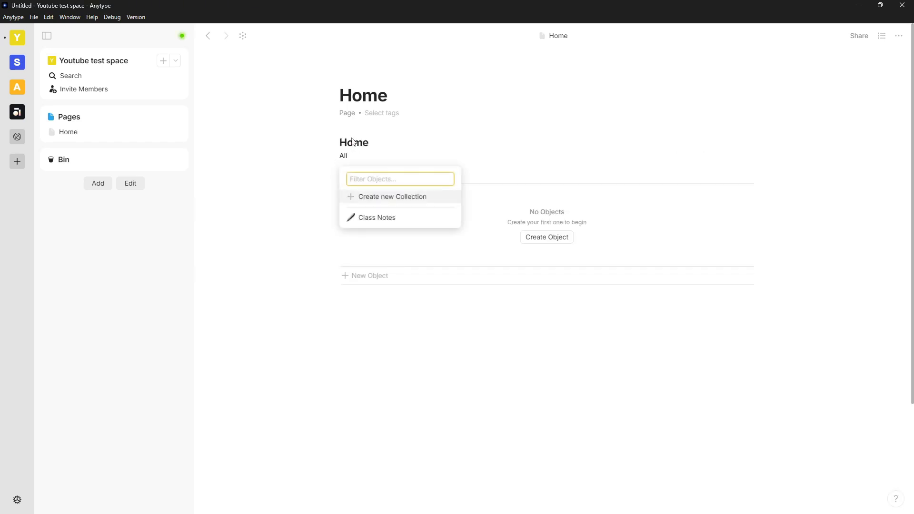
- Delete the inline collection block from the Home page
left_click(353, 139)
left_click_drag(365, 323, 450, 281)
key("Delete")
left_click(360, 151)
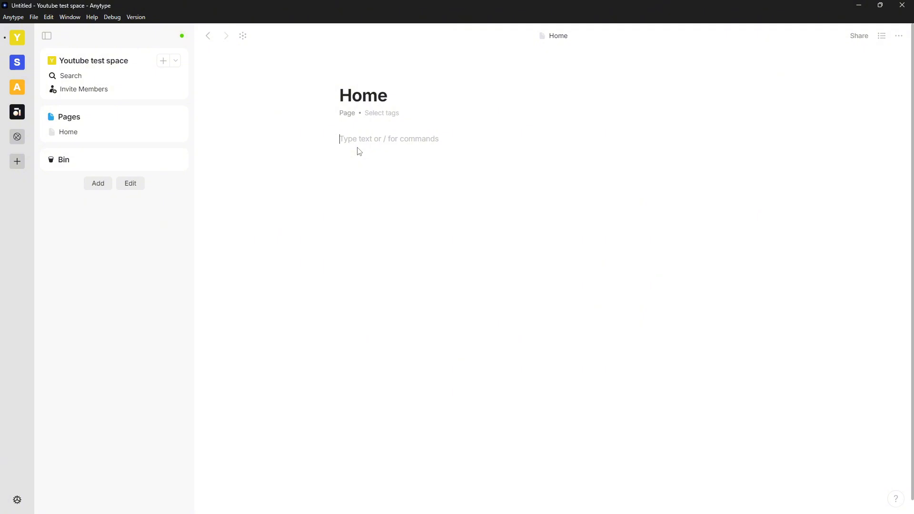
- Create a new untitled page from within Home, return to Home and delete the page's link block
type("/pa")
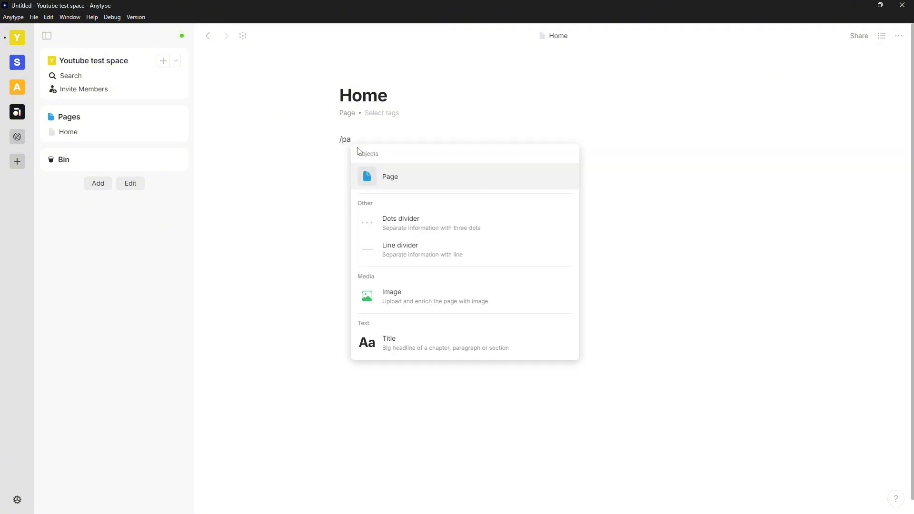
key("Return")
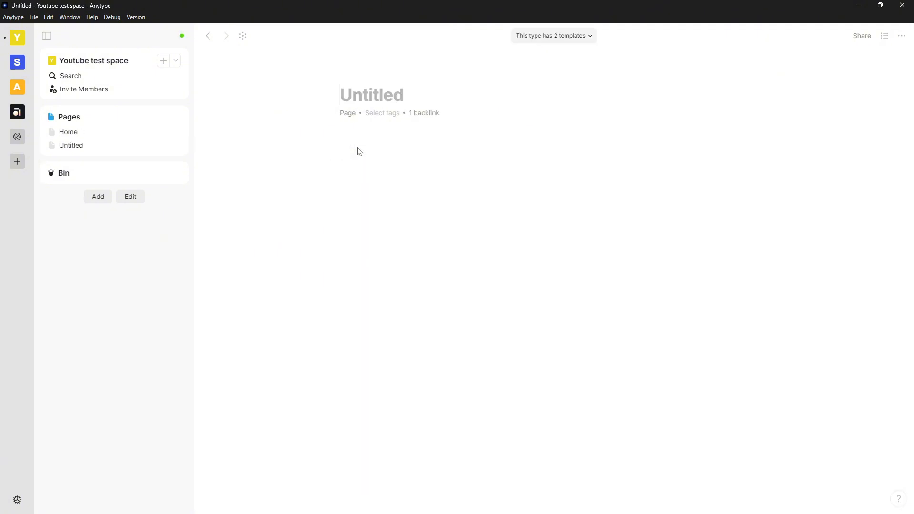
key("alt+Left")
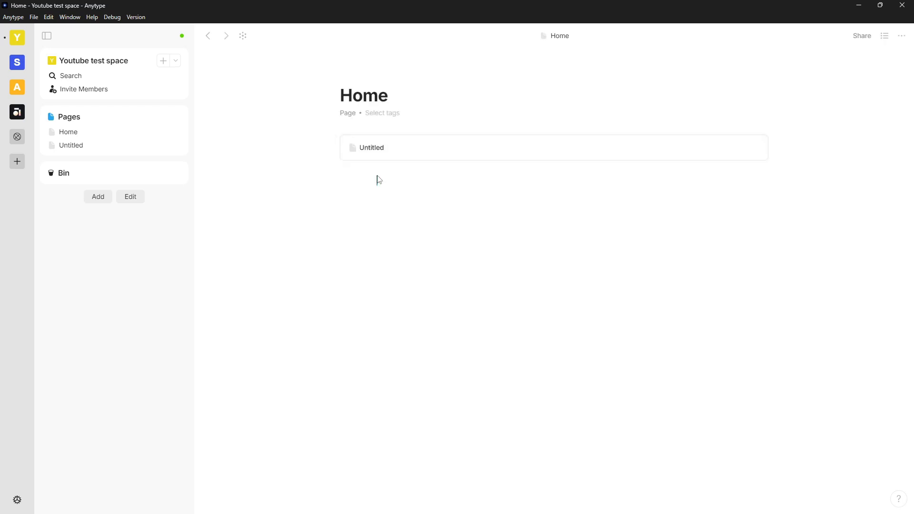
left_click_drag(377, 185, 387, 153)
key("Delete")
left_click(373, 157)
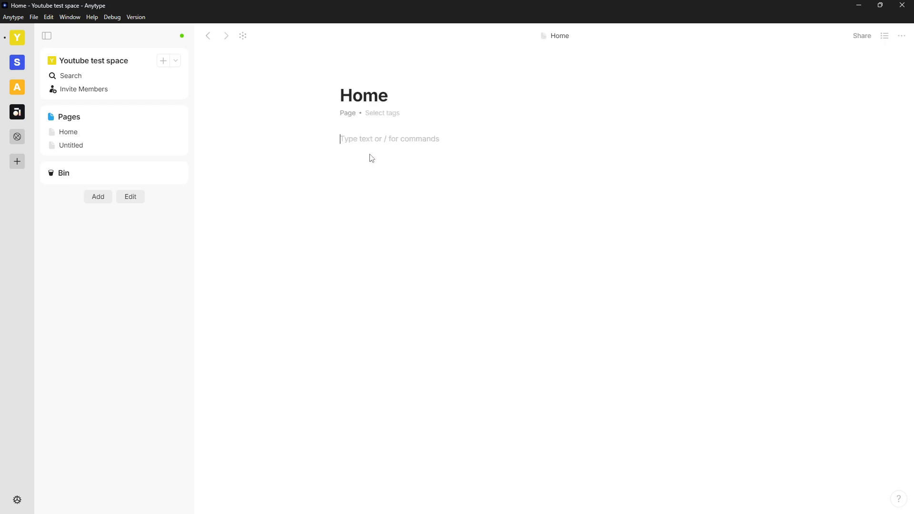
- Create a new Collection object linked in the Home page body, then return to Home
type("/coll")
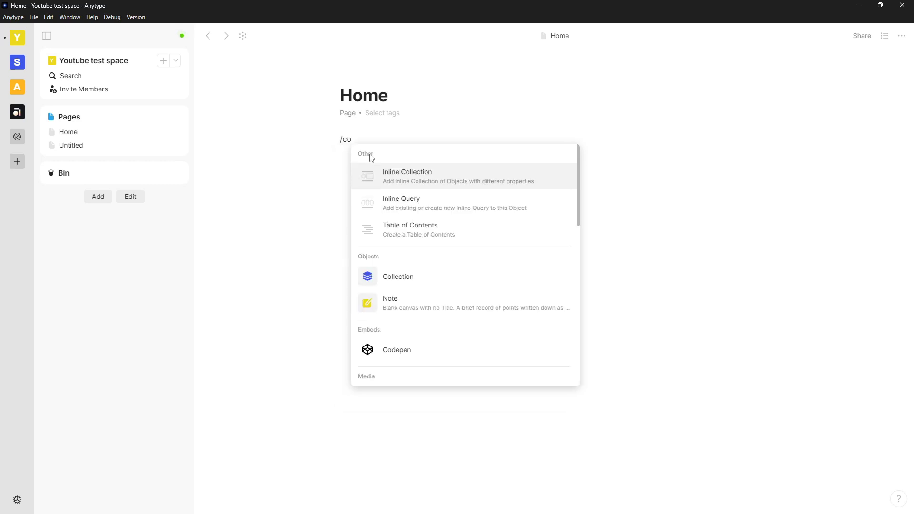
key("Down")
key("Down")
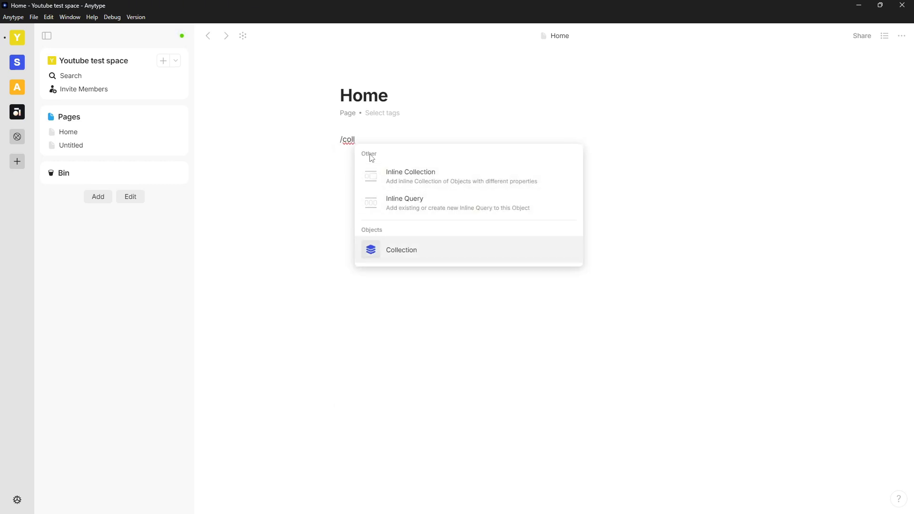
key("Return")
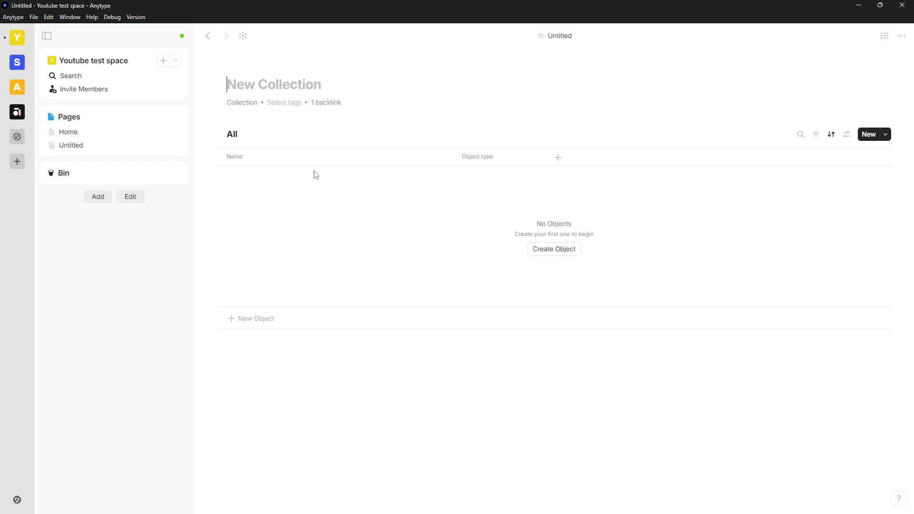
key("alt+Left")
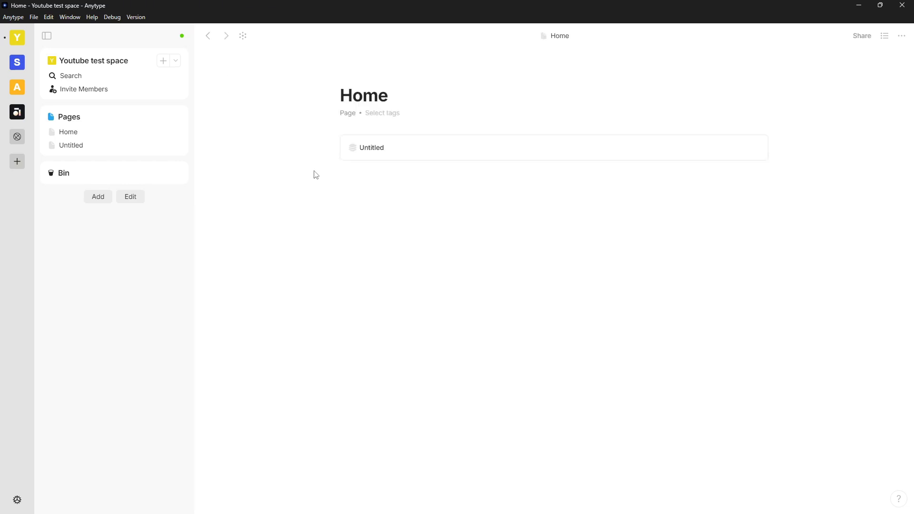
- Create a new page object linked below the collection on the Home page
left_click(361, 172)
type("/")
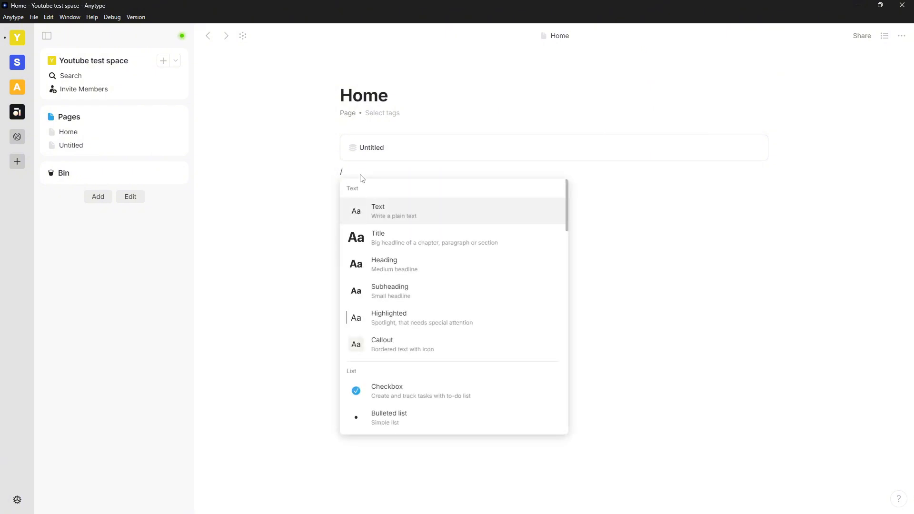
type("pag")
key("Return")
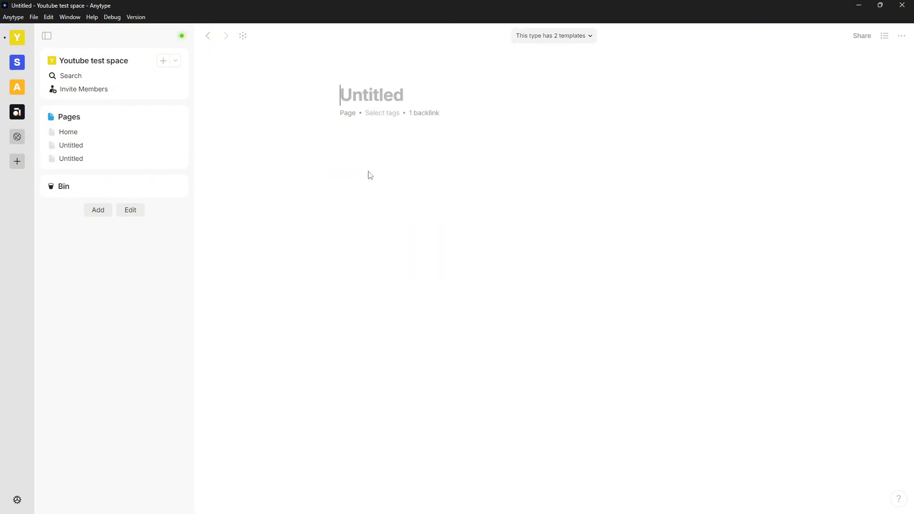
- Insert an inline collection into the body of the new untitled page without choosing a source collection
left_click(360, 157)
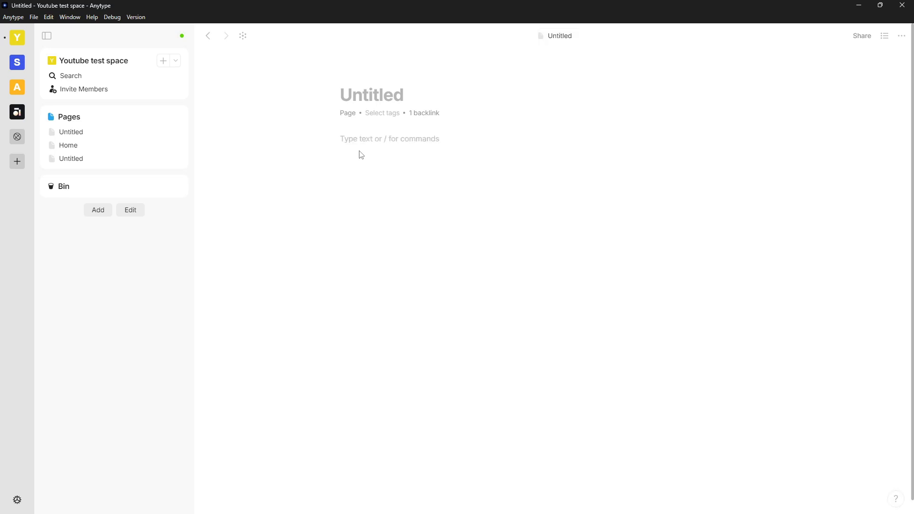
type("/inl")
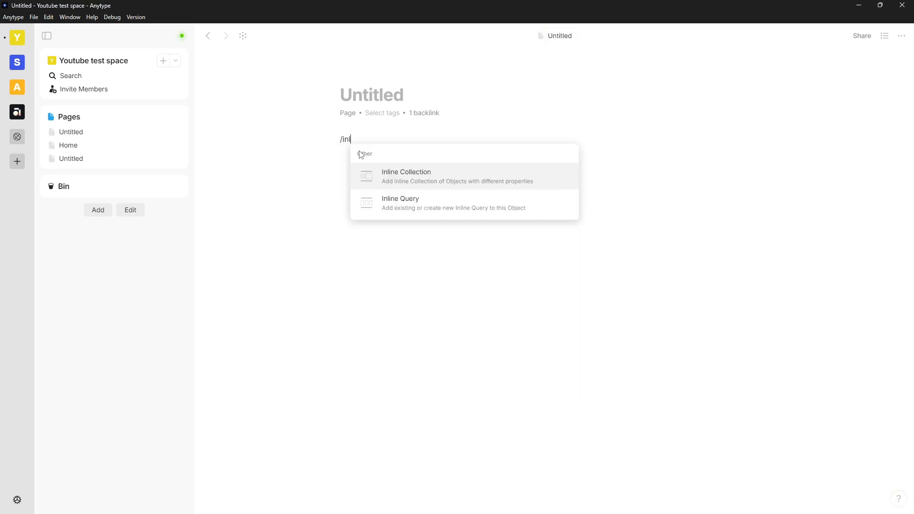
key("Down")
key("Up")
left_click(414, 178)
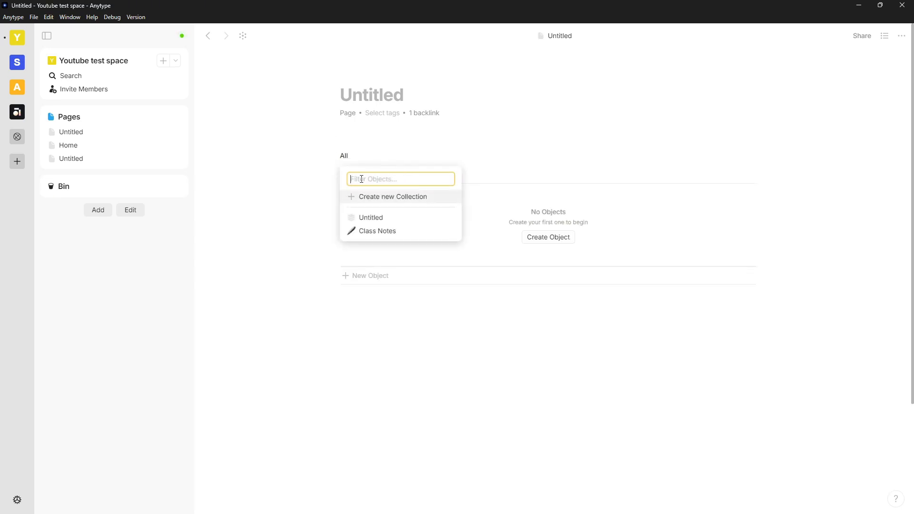
left_click(457, 140)
- Return to Home and delete the untitled page's link block below the collection
key("alt+Left")
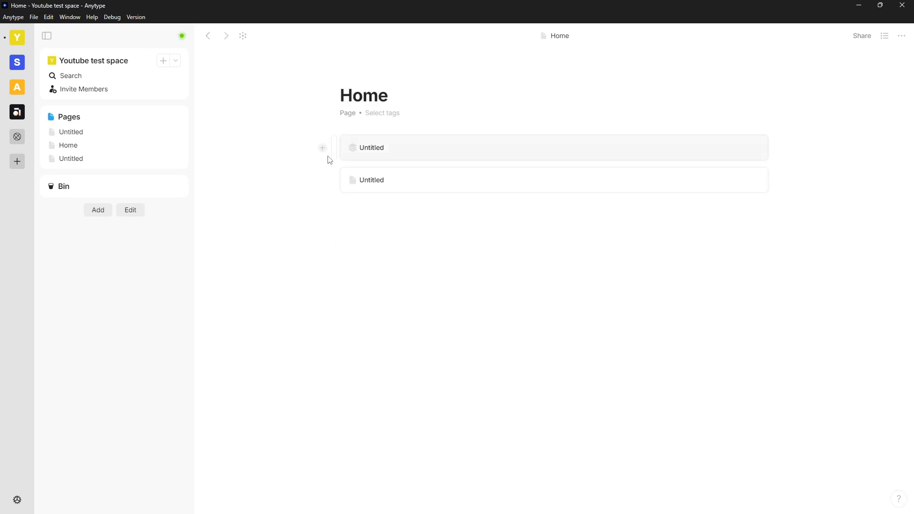
left_click(335, 181)
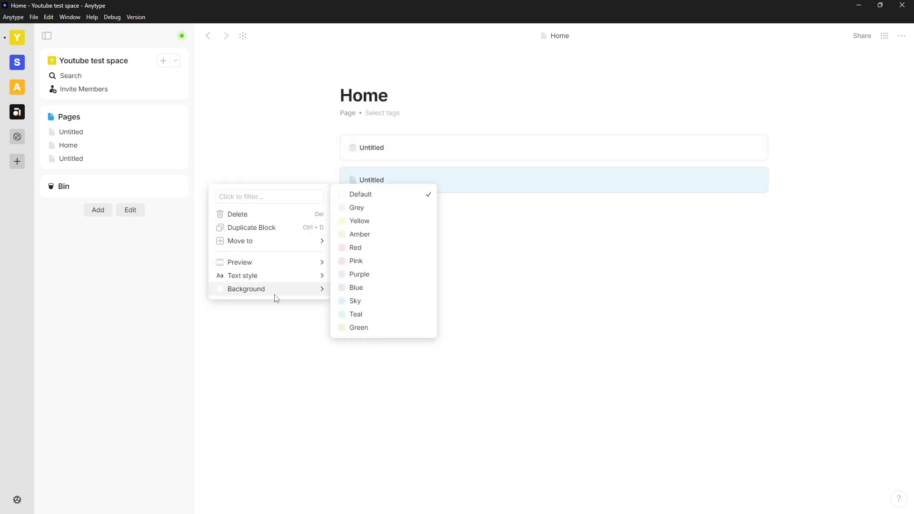
mouse_move(281, 268)
left_click(293, 216)
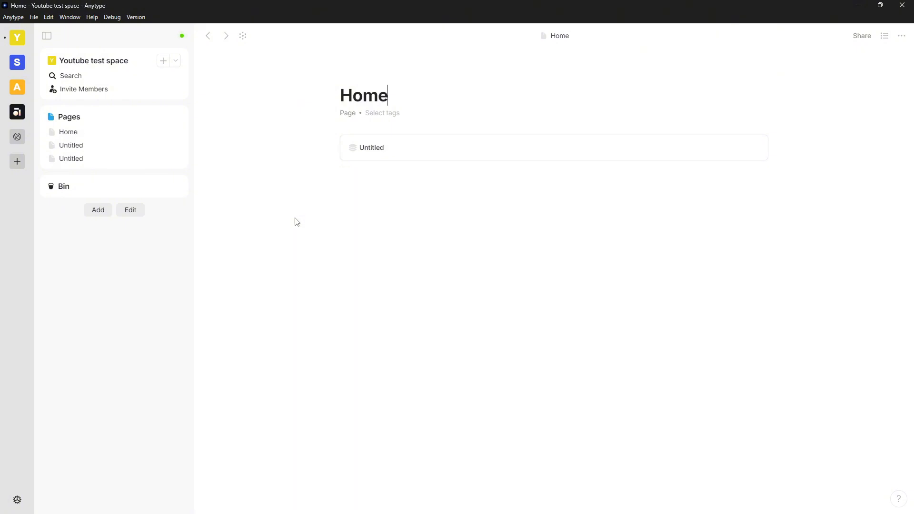
- Open the untitled collection linked on Home and name it Resources
left_click(380, 148)
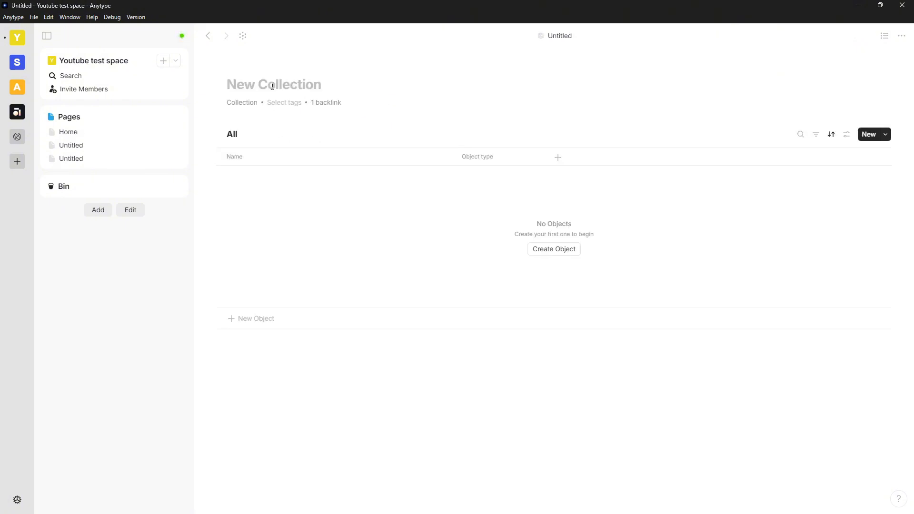
type("R")
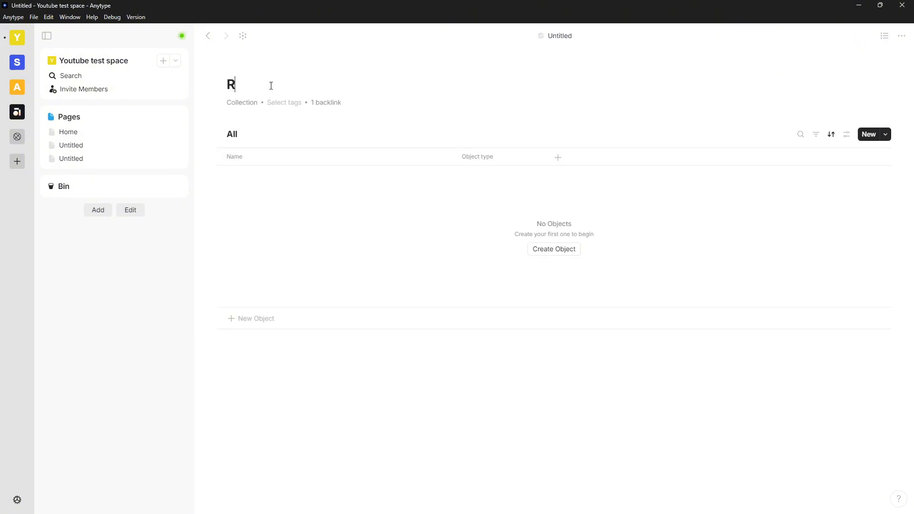
type("esources")
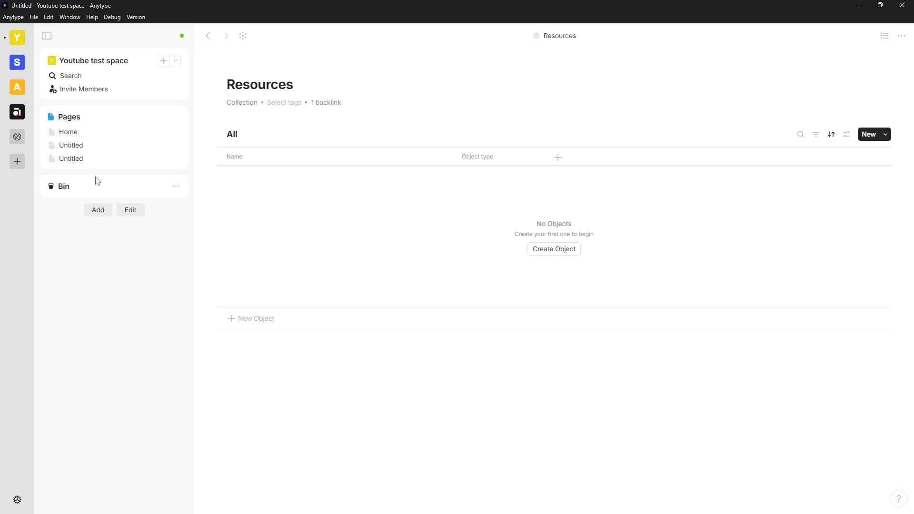
- Create a page object named Test in the Resources collection
left_click(548, 250)
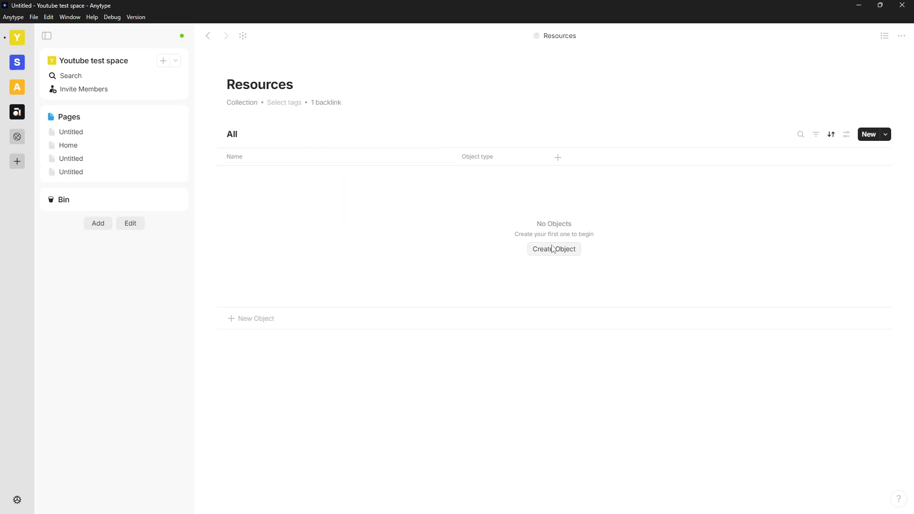
type("Test")
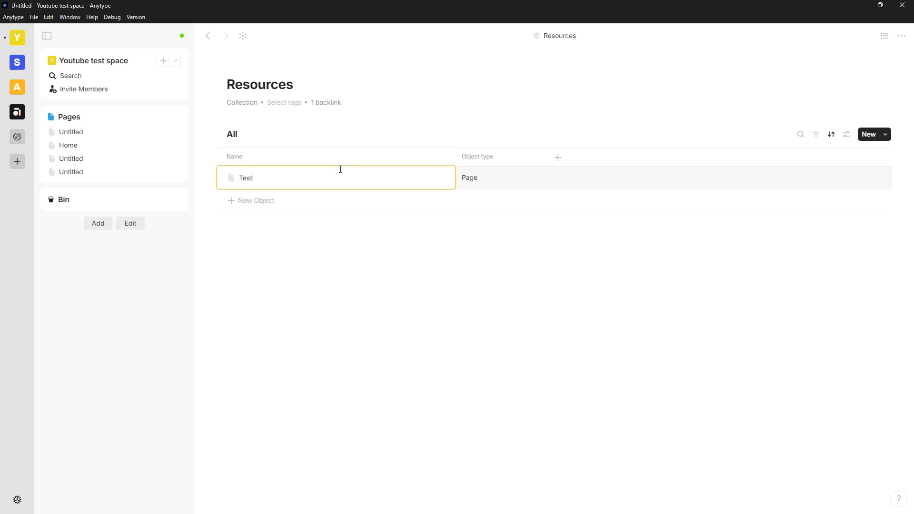
key("Return")
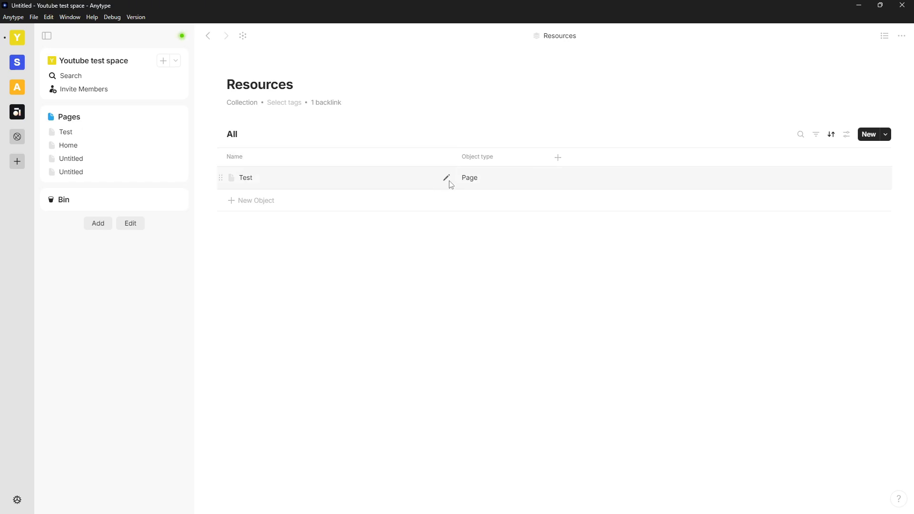
- Open the Test page and look through the object types it can be changed to
left_click(423, 184)
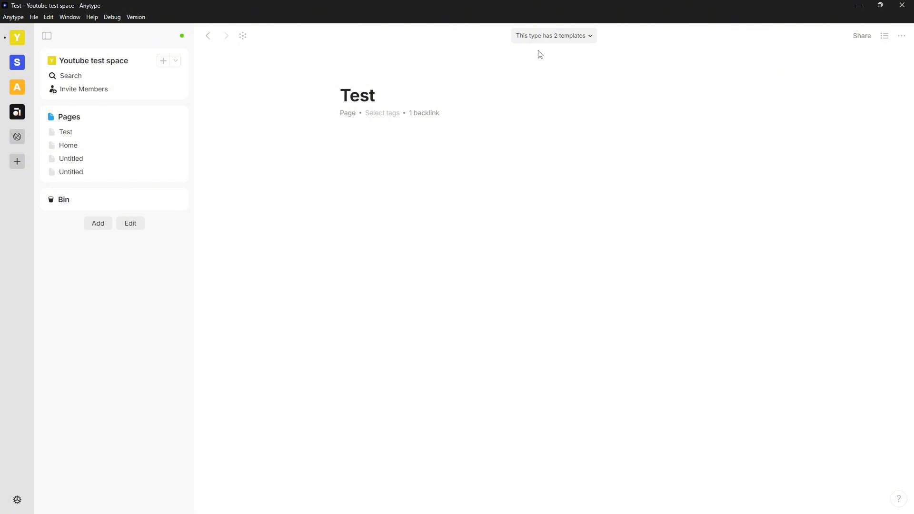
left_click(352, 116)
mouse_move(377, 146)
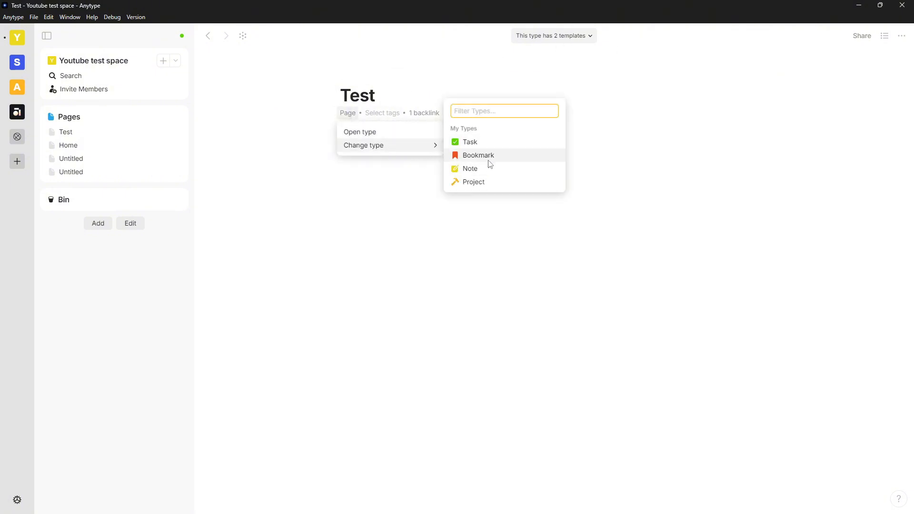
left_click(439, 214)
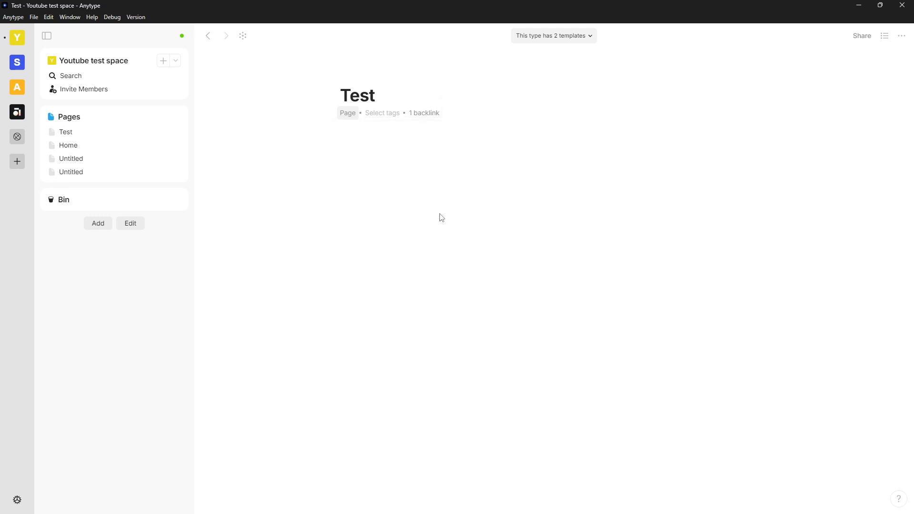
left_click(357, 119)
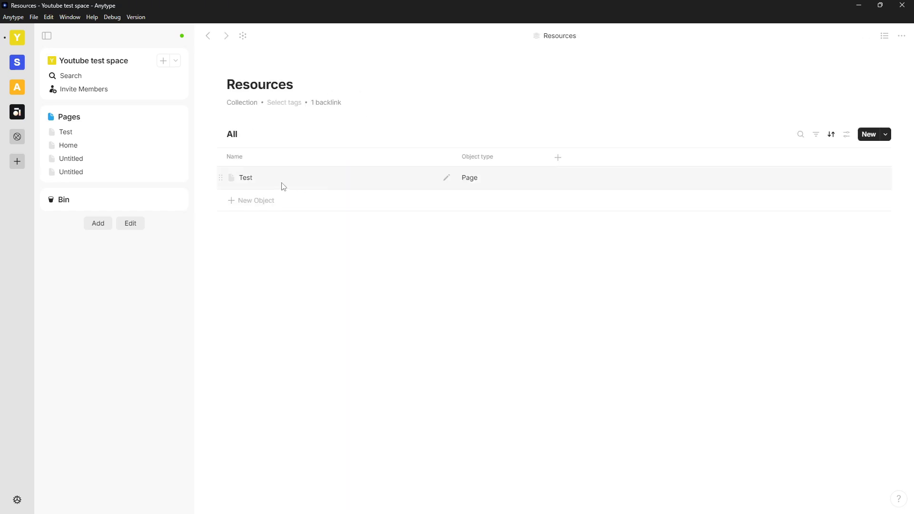
- Move the Test page to the bin
key("alt+Left")
left_click(903, 35)
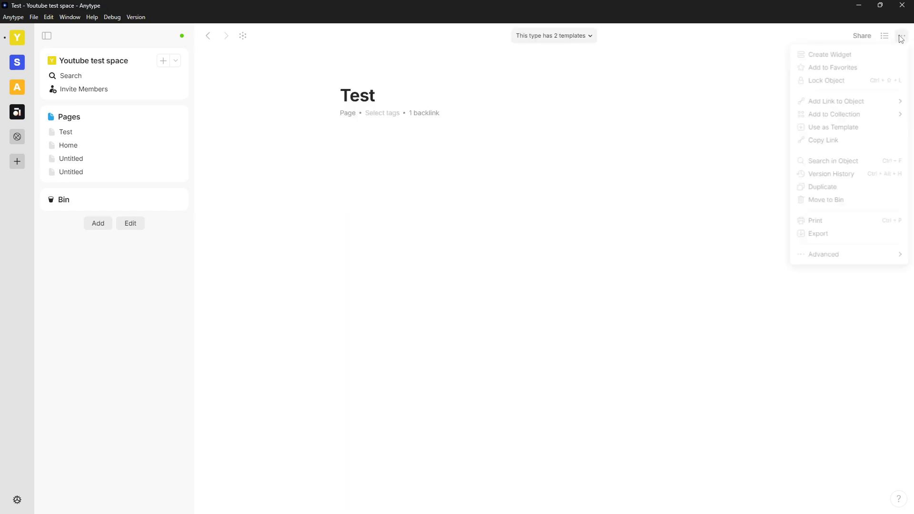
mouse_move(856, 264)
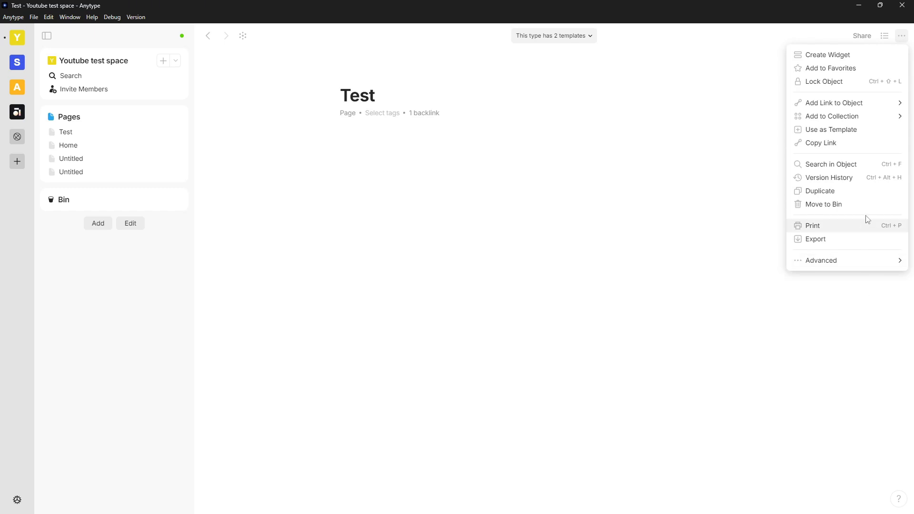
left_click(871, 204)
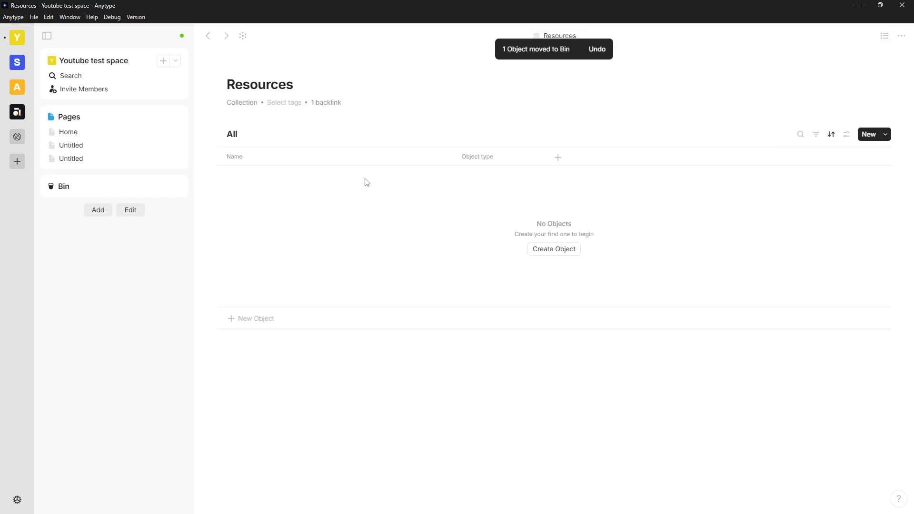
left_click(91, 67)
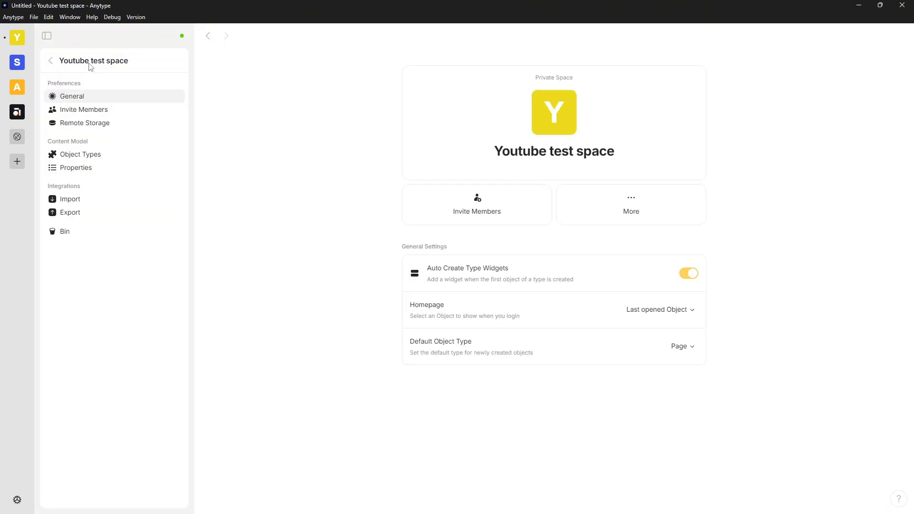
left_click(96, 156)
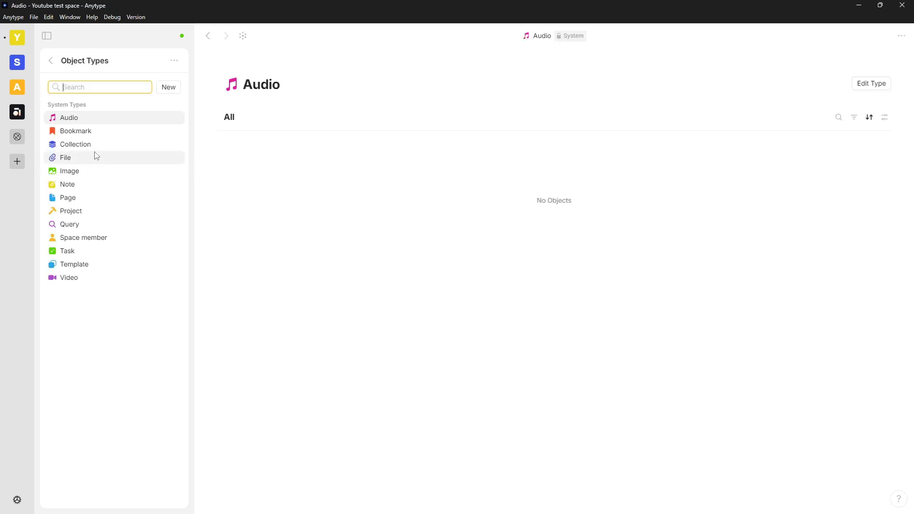
left_click(51, 61)
left_click(51, 60)
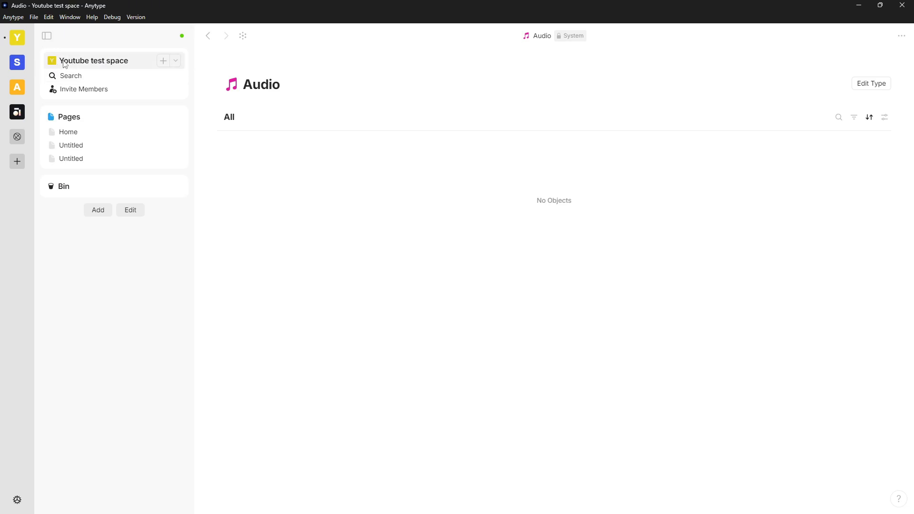
- Create a new object type named Books from the object types in the space's settings
left_click(101, 65)
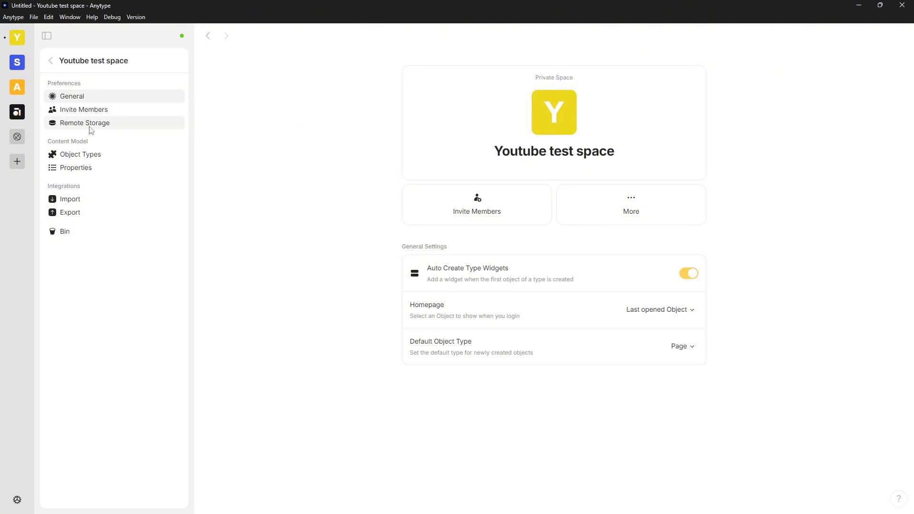
left_click(90, 156)
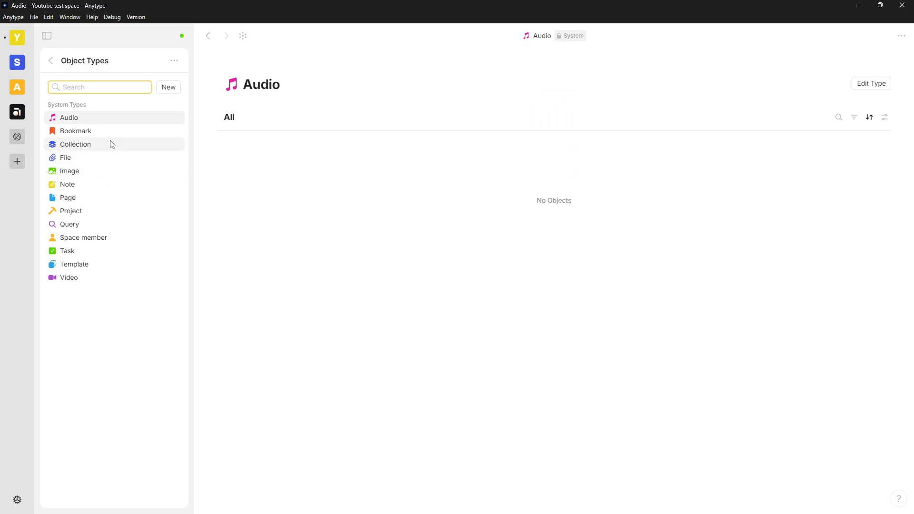
left_click(169, 88)
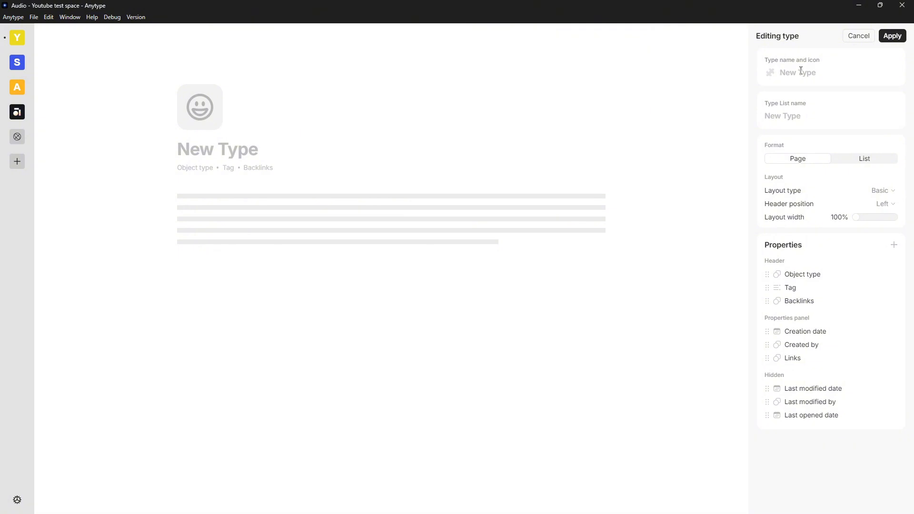
type("Books")
- Try the Action and Profile layouts on the Books type and return it to the Basic layout
left_click(893, 191)
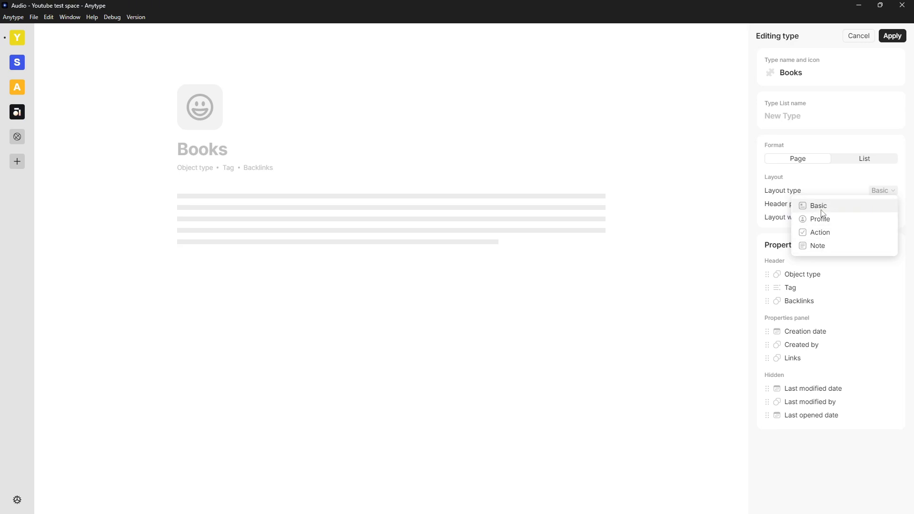
left_click(828, 238)
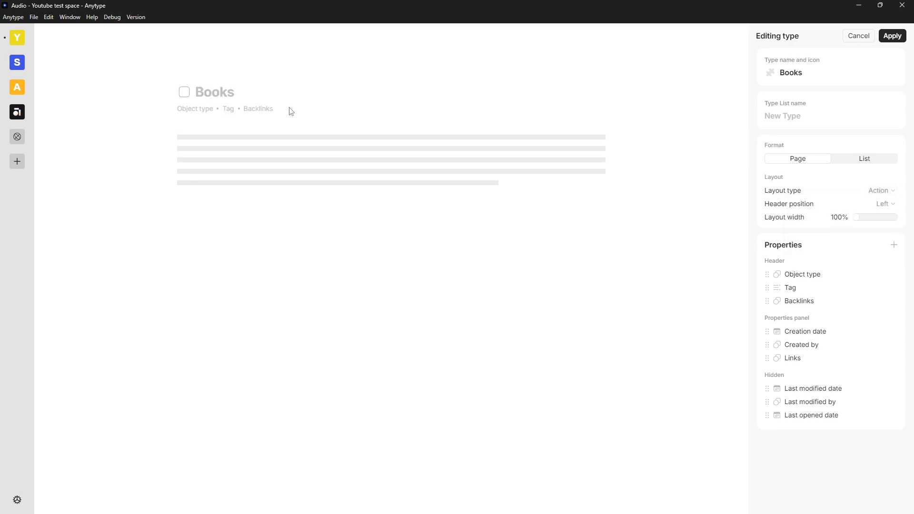
left_click(890, 192)
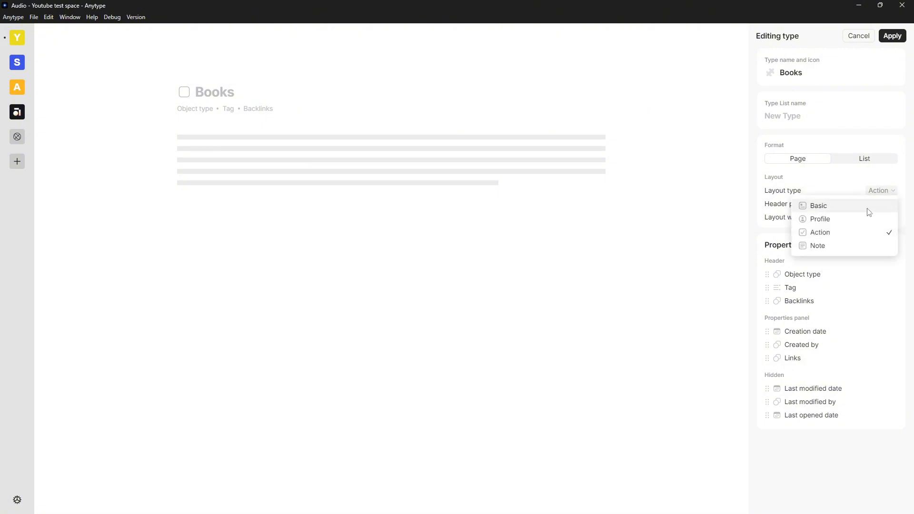
left_click(821, 219)
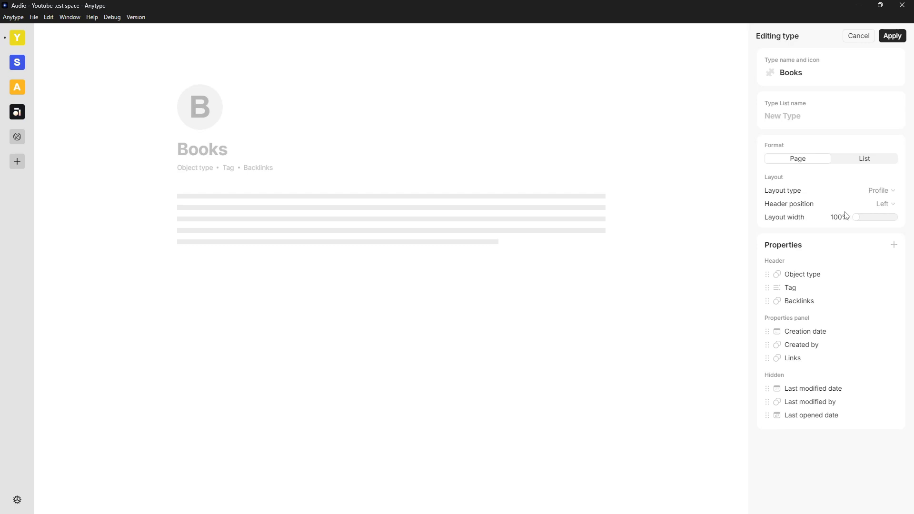
left_click(890, 191)
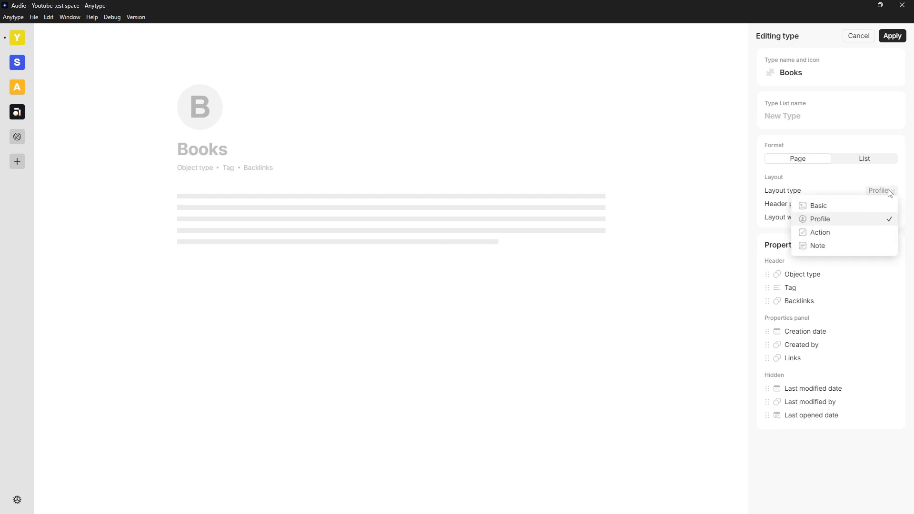
left_click(843, 206)
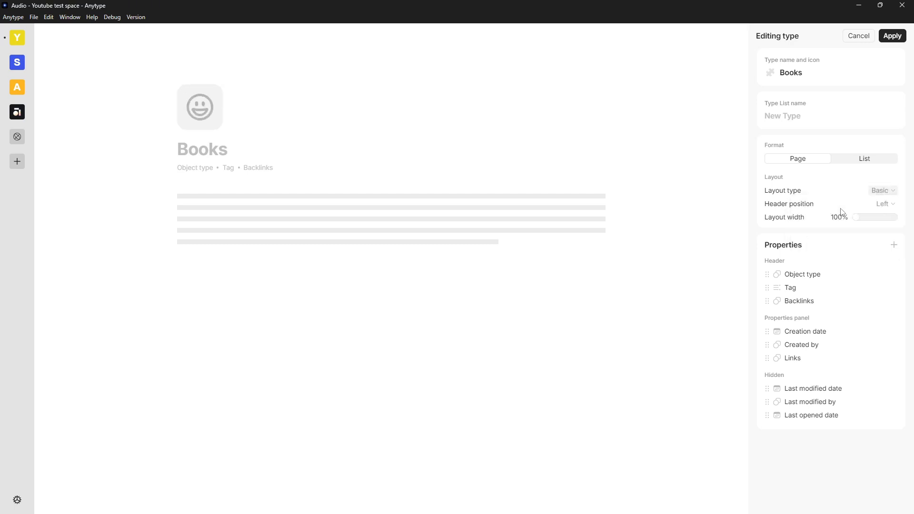
- Set the header position of the Books type to Center
left_click(887, 207)
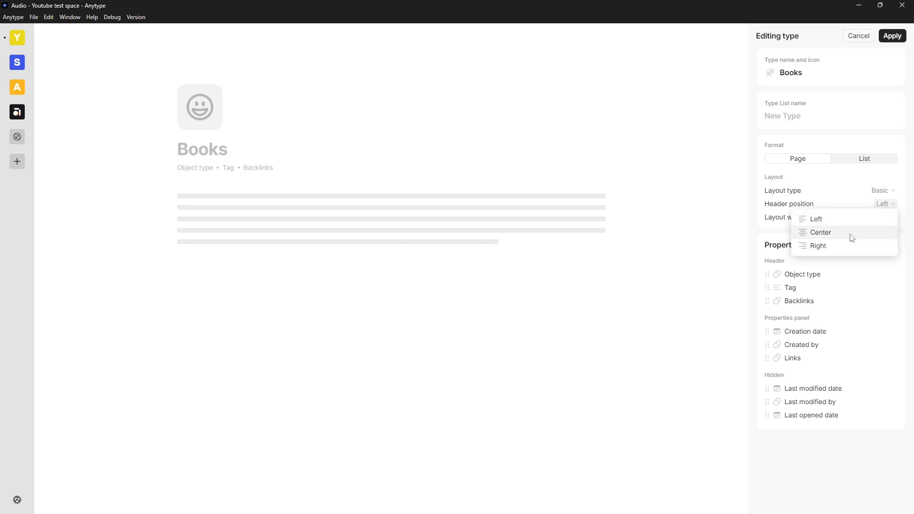
left_click(829, 234)
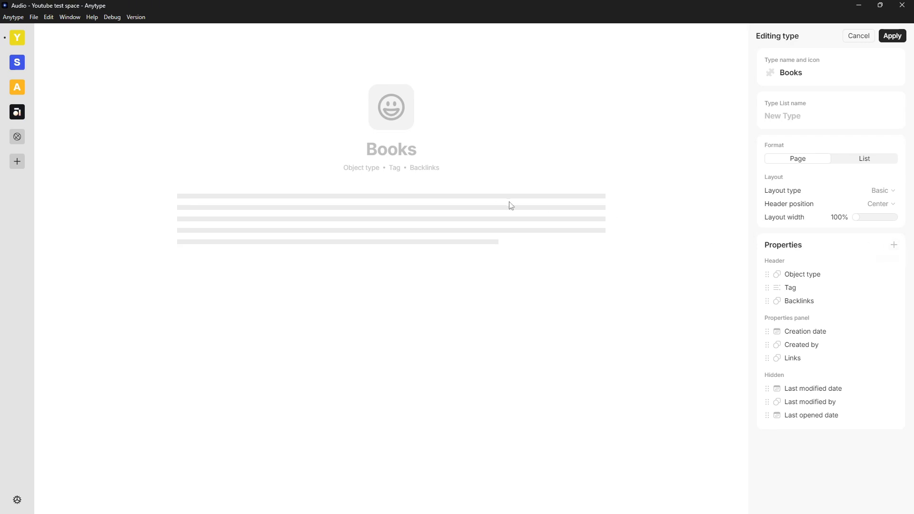
- Add a new multi-select property named Area of life to the Books type
left_click(898, 244)
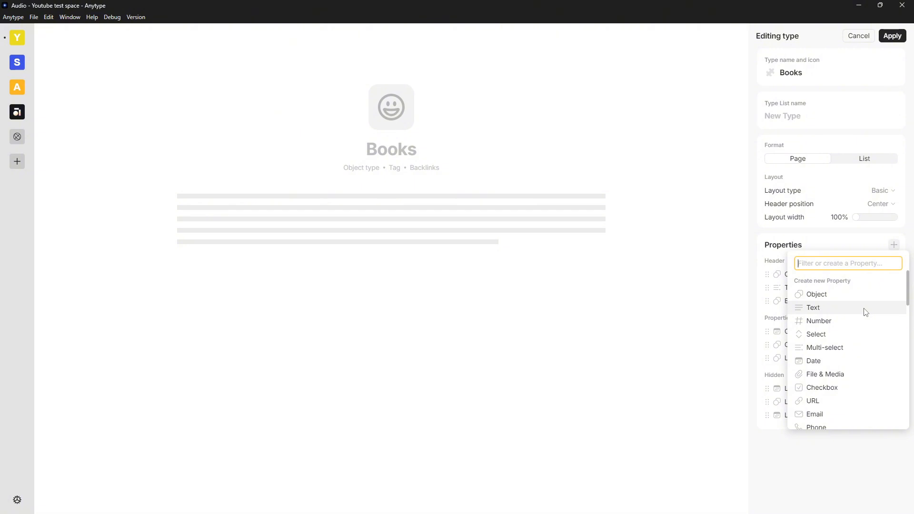
scroll(866, 315, "down", 2)
scroll(868, 319, "up", 1)
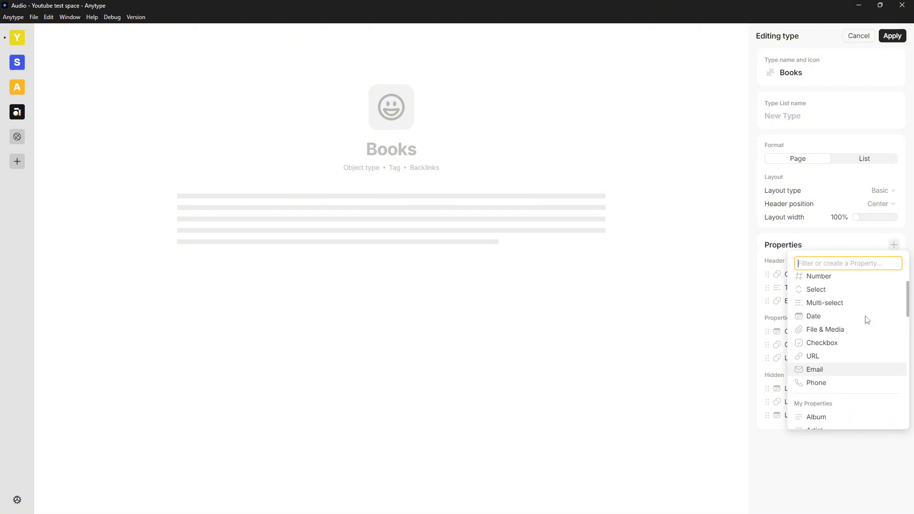
scroll(866, 320, "up", 1)
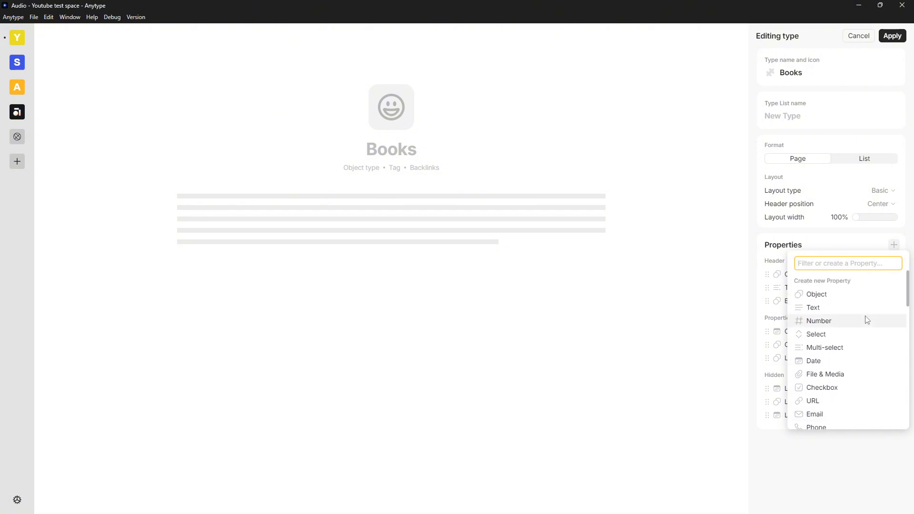
left_click(837, 347)
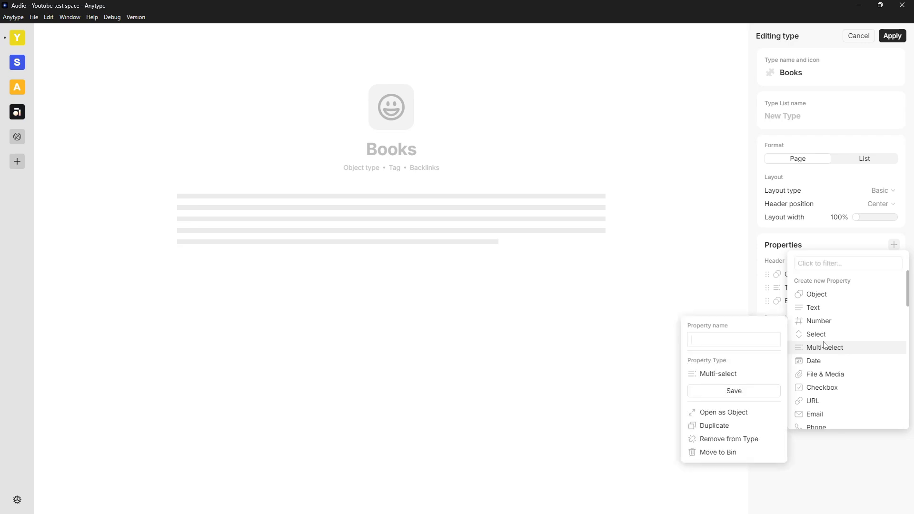
type("Area")
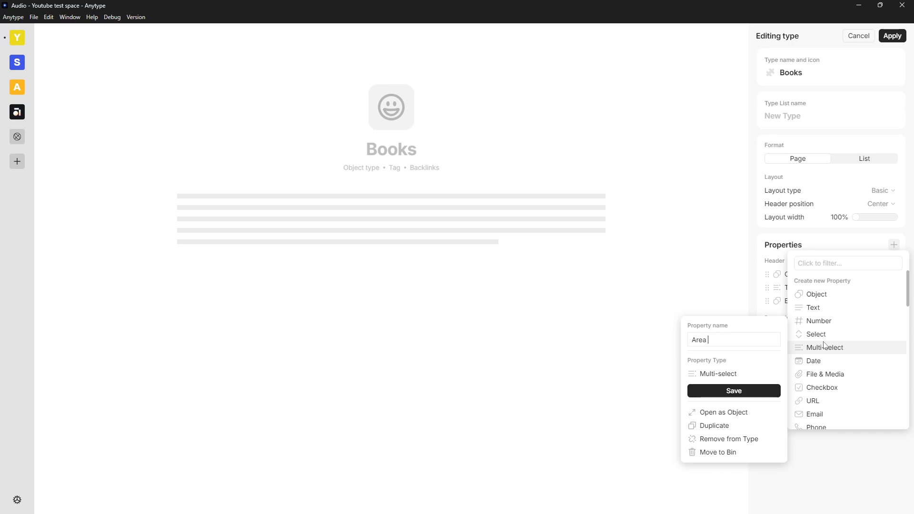
type(" of lige")
key("BackSpace")
key("BackSpace")
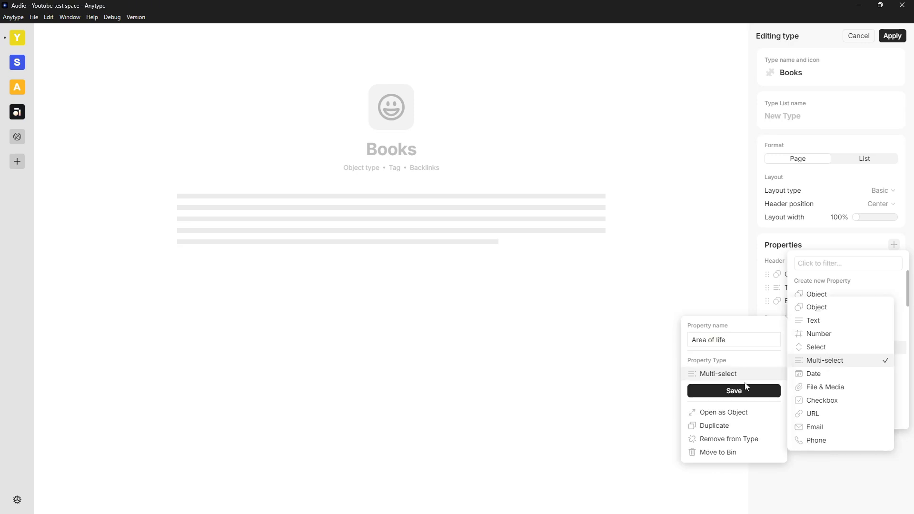
left_click(746, 391)
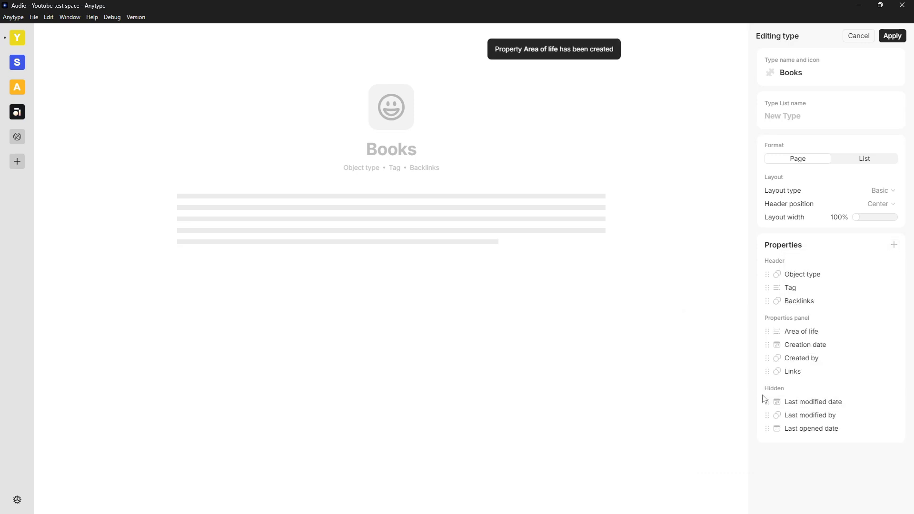
left_click(807, 335)
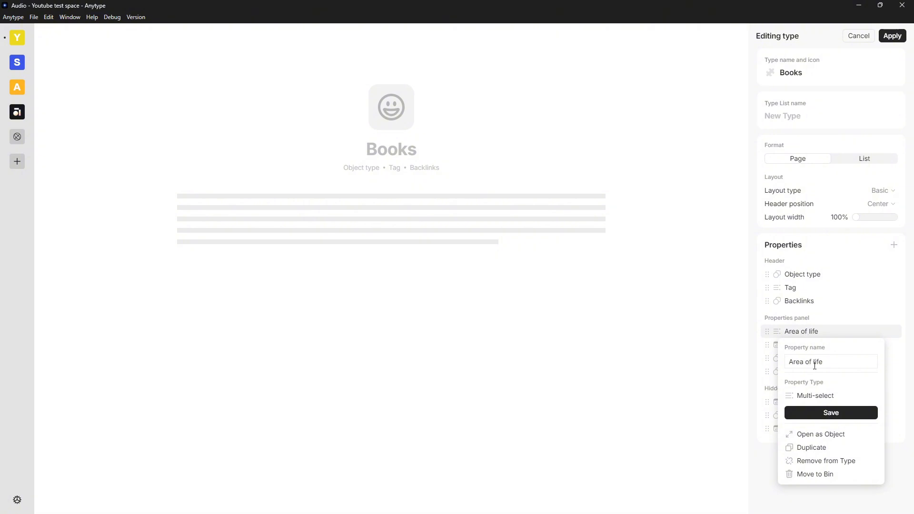
left_click(696, 334)
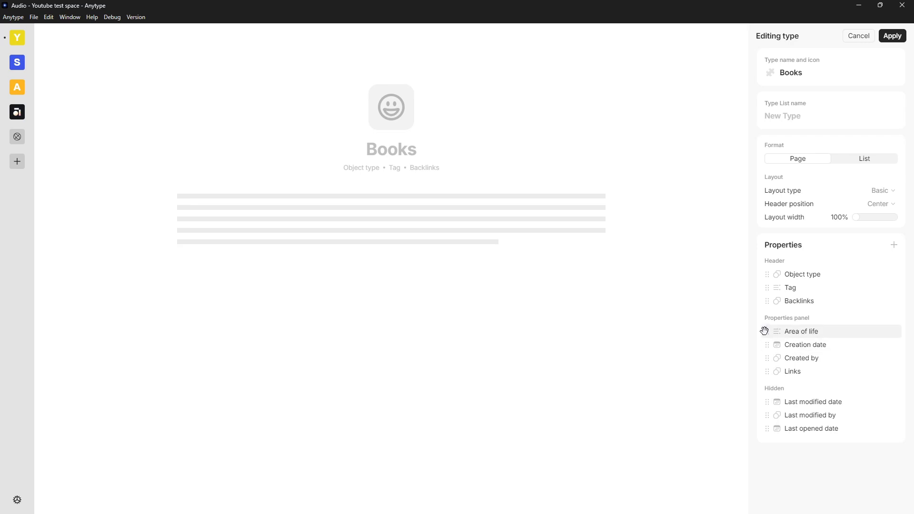
- Rearrange the Books properties: move Area of life into the Header group, Backlinks into the Properties panel group and Tag into the Hidden group
left_click_drag(766, 333, 773, 305)
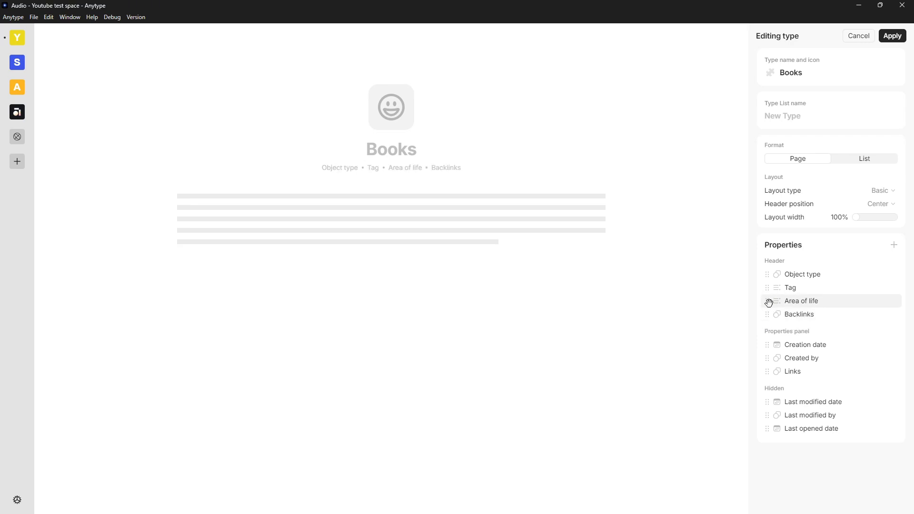
left_click_drag(765, 315, 768, 364)
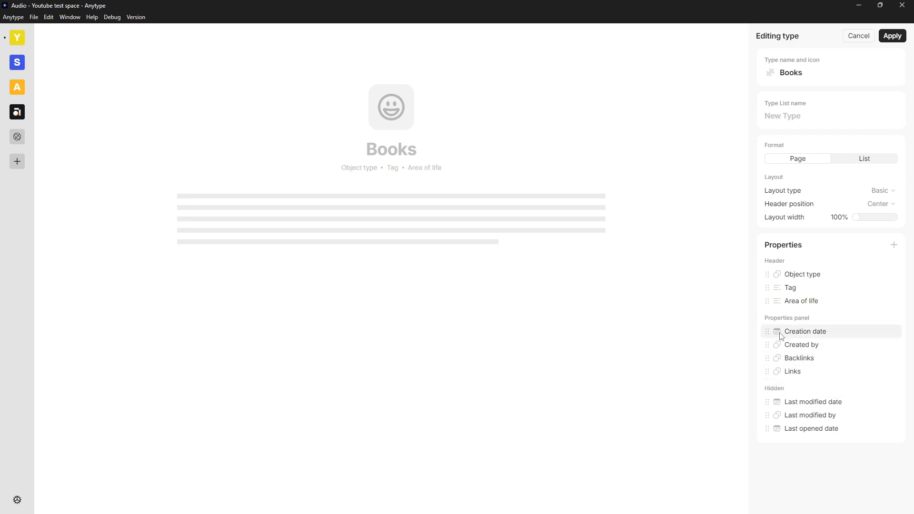
left_click(798, 290)
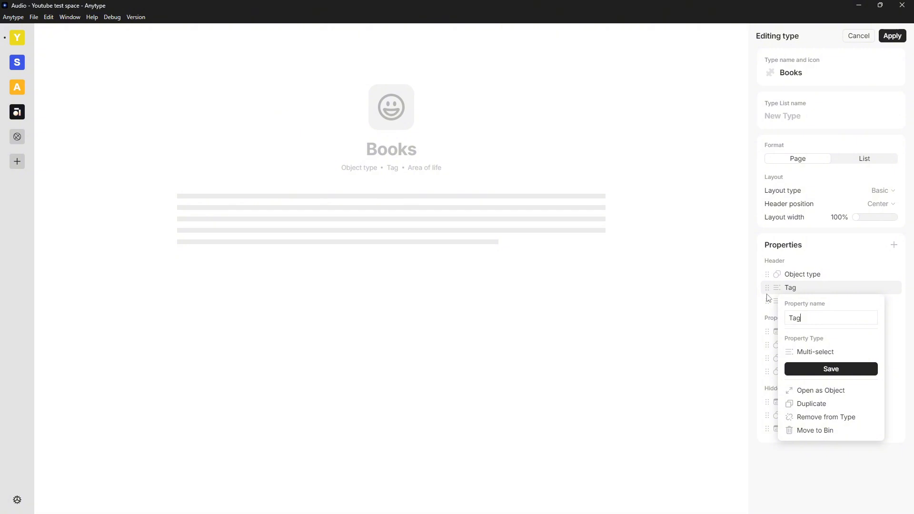
left_click_drag(768, 289, 788, 444)
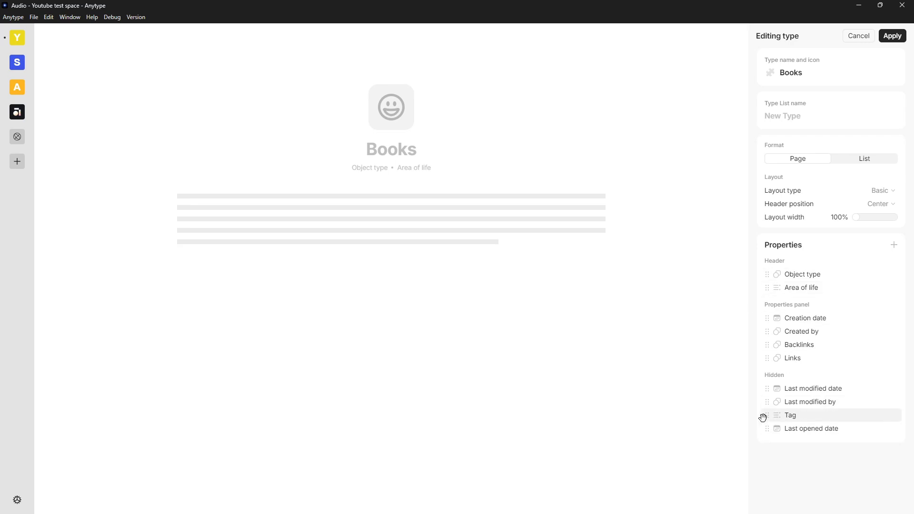
- Add a new multi-select property named Subject to the Books type
left_click(896, 245)
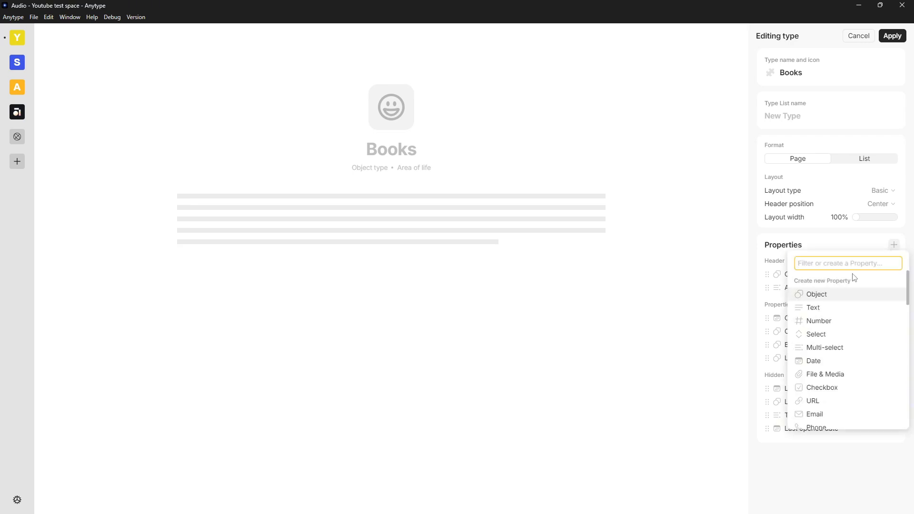
left_click(830, 349)
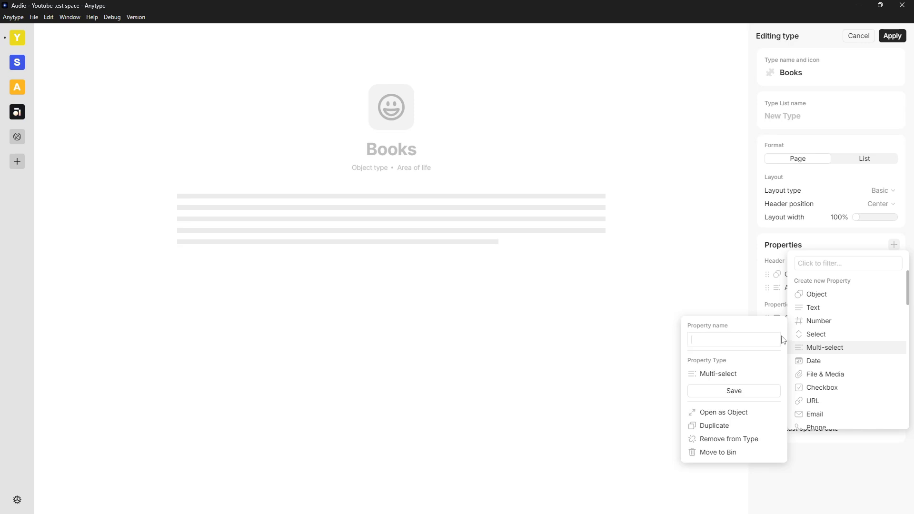
type("Subject")
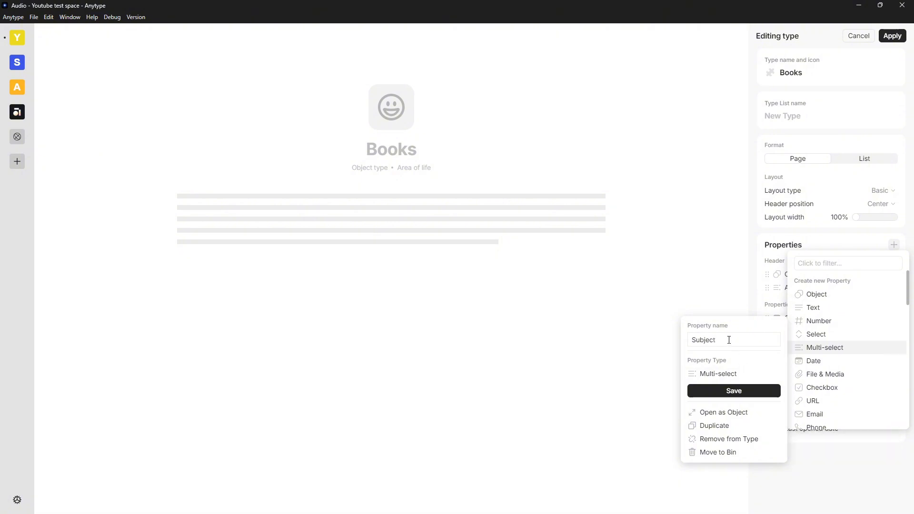
left_click(742, 372)
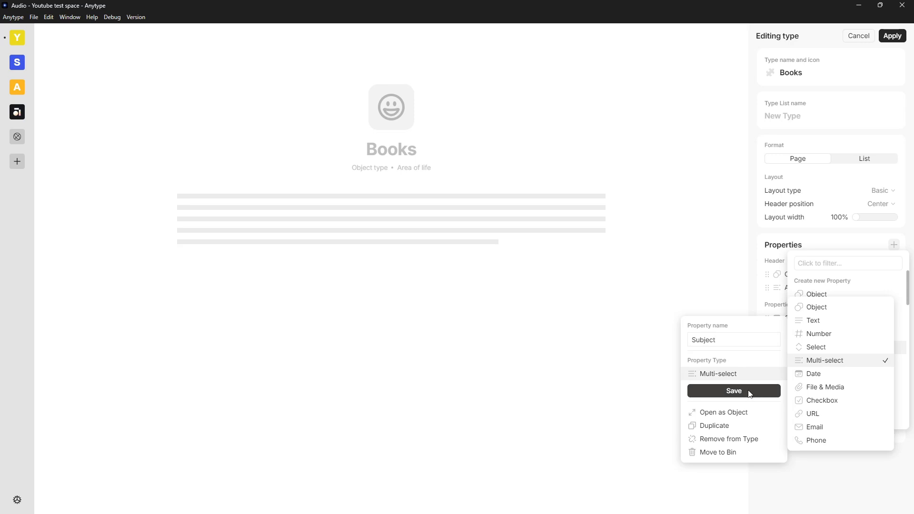
left_click(750, 392)
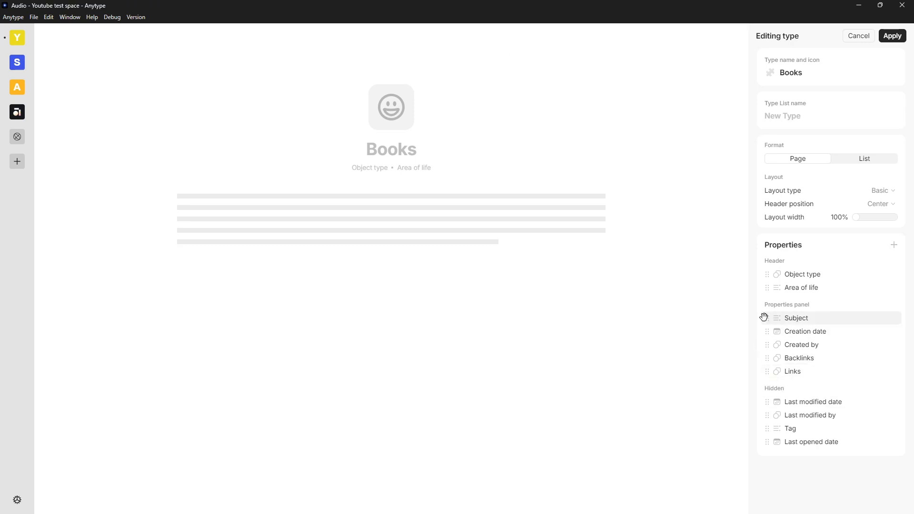
mouse_move(765, 318)
left_mouse_down()
mouse_move(764, 291)
mouse_move(765, 327)
left_mouse_up()
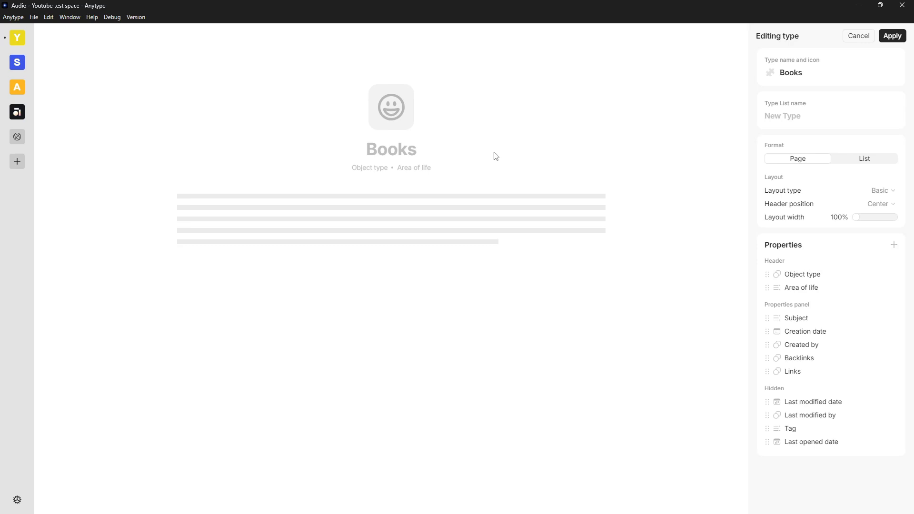
- Add a new select property named Reading list to the Books type
left_click(894, 246)
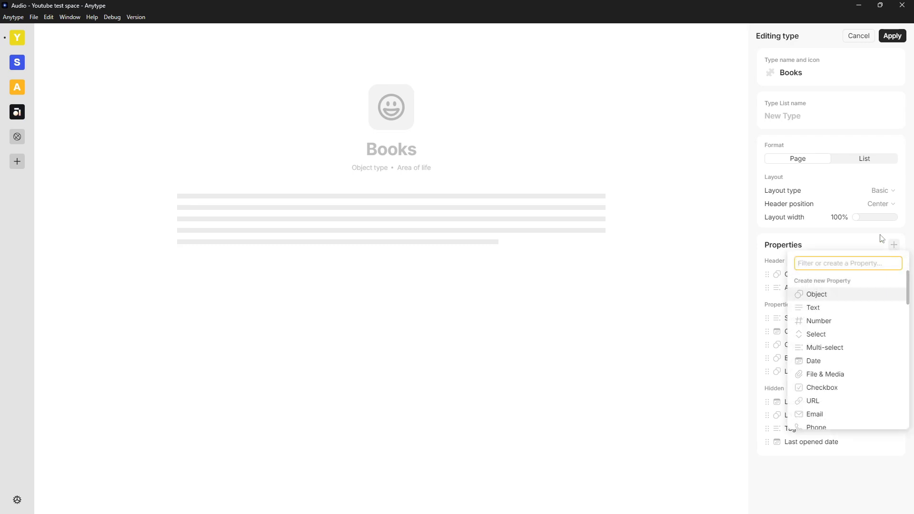
left_click(813, 337)
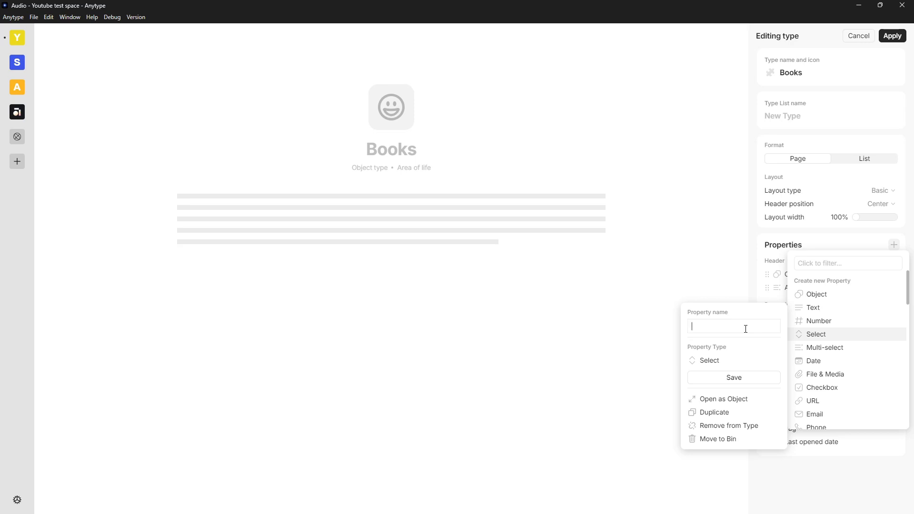
type("Re")
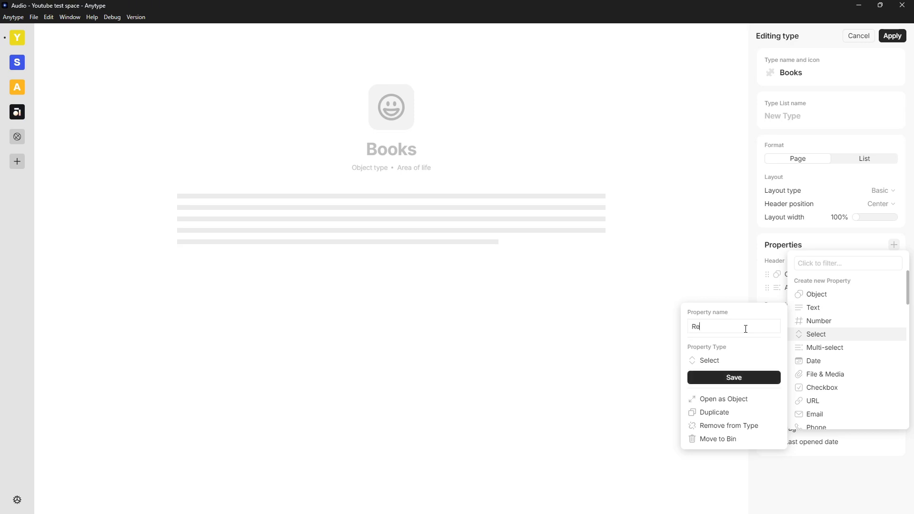
type("ading list")
left_click(715, 360)
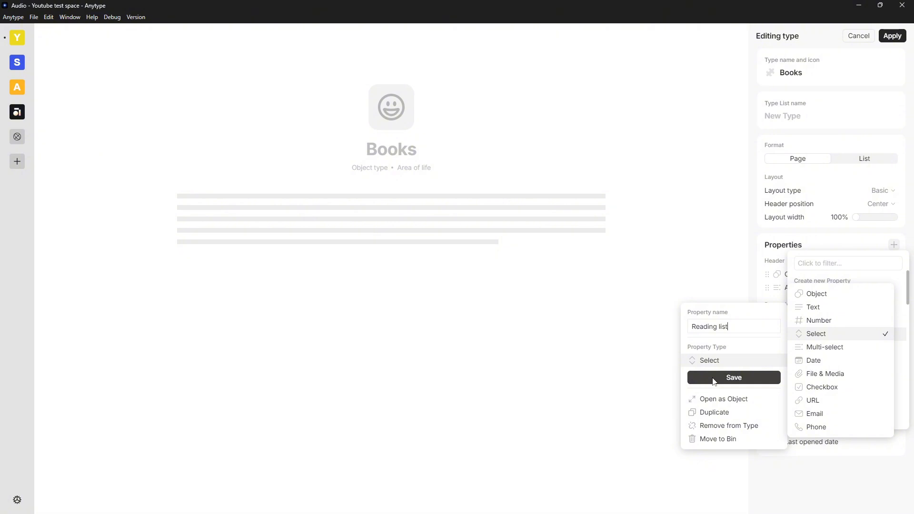
left_click(715, 380)
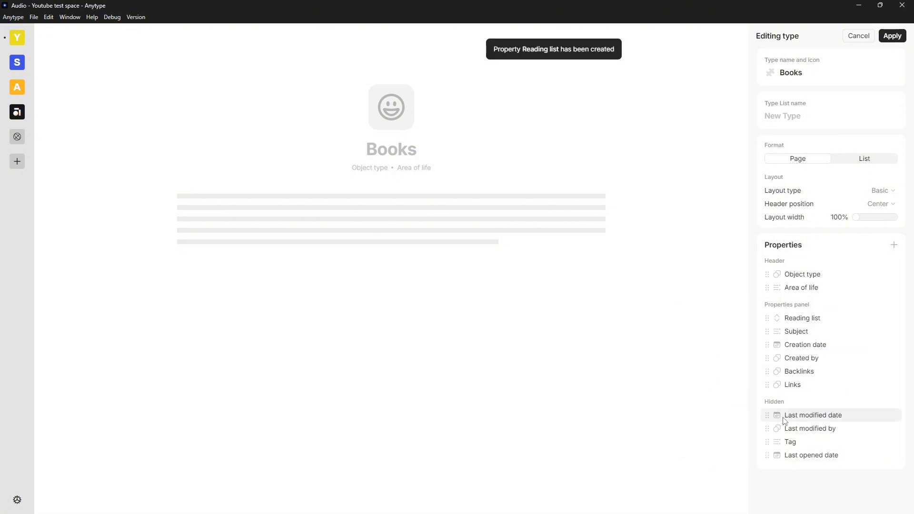
- Move Reading list into the Header group and apply the Books type changes
left_click_drag(767, 318, 769, 301)
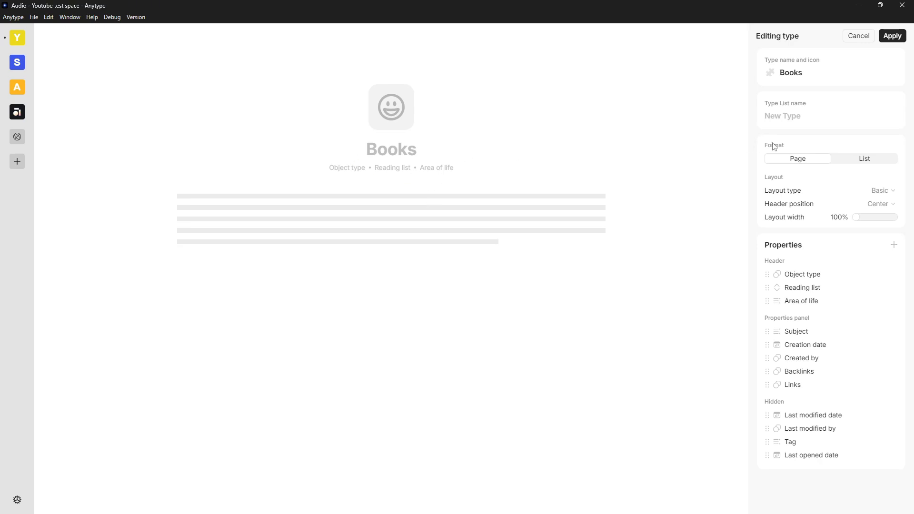
left_click(897, 37)
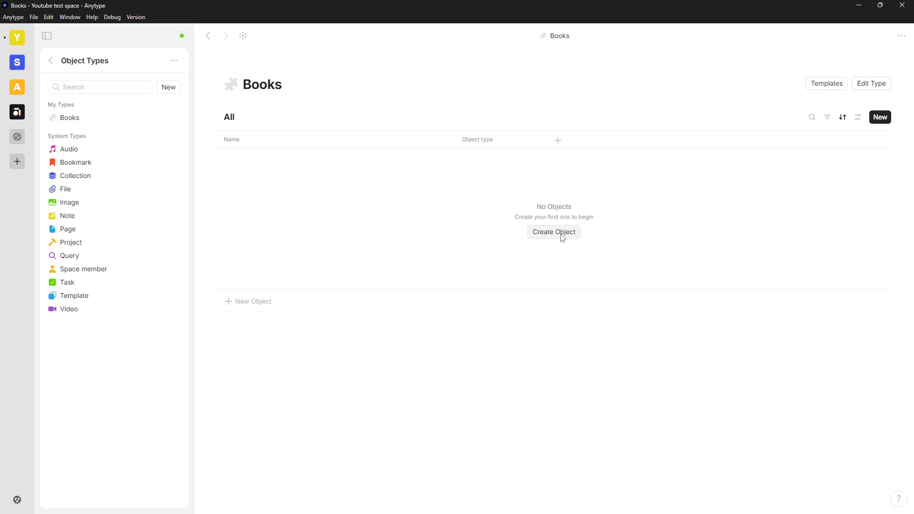
left_click(563, 239)
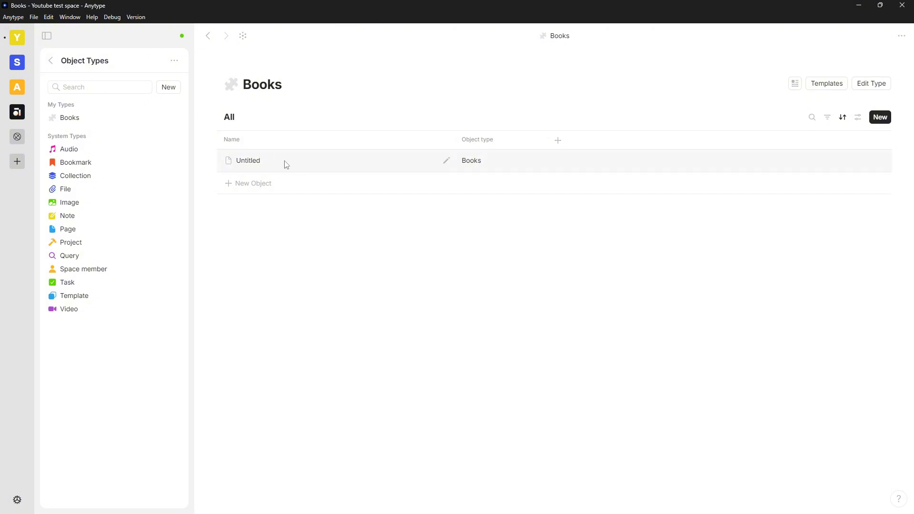
right_click(393, 166)
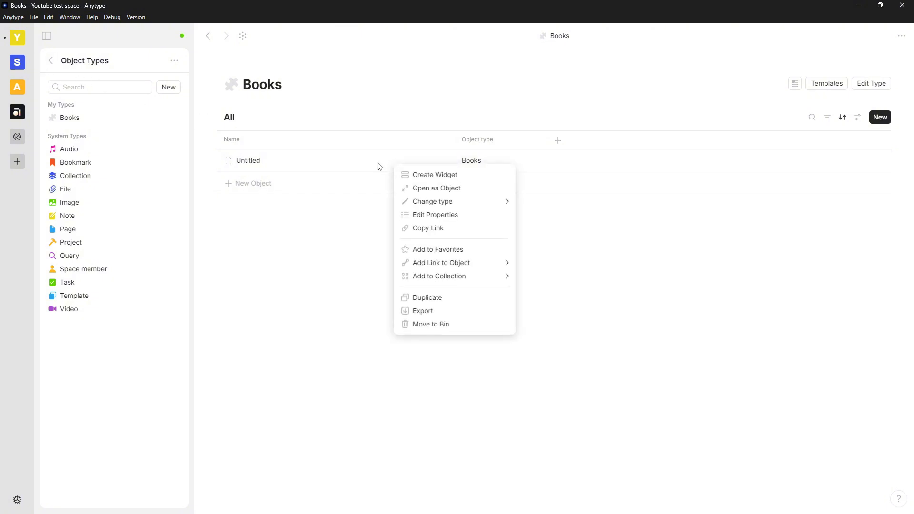
left_click(442, 325)
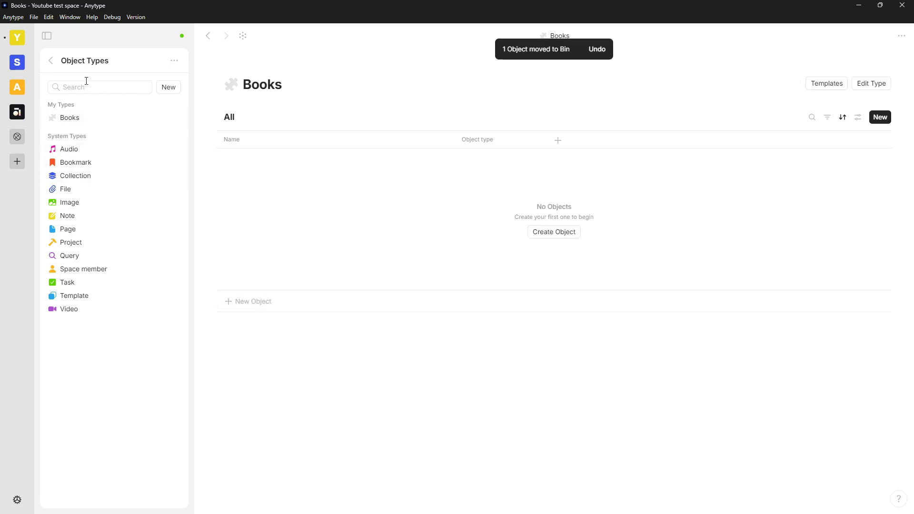
- Create a new object named A random book in the Resources collection linked from the Home page
left_click(52, 61)
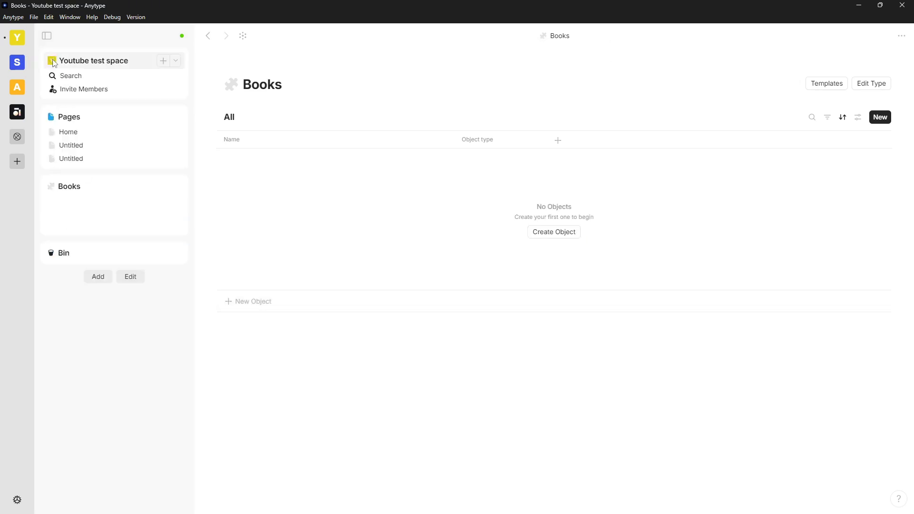
left_click(85, 133)
left_click(402, 154)
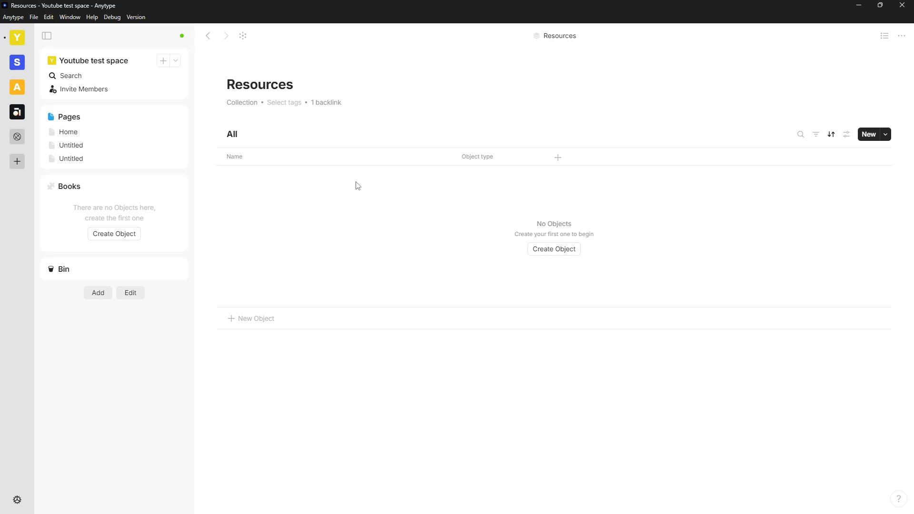
left_click(532, 252)
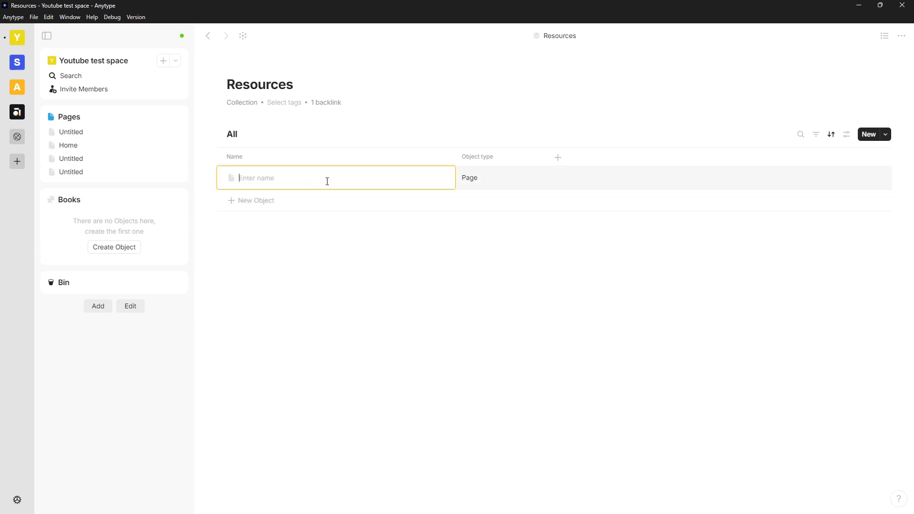
type("A random book")
key("Return")
- Open A random book and change its object type from Page to Books
left_click(366, 186)
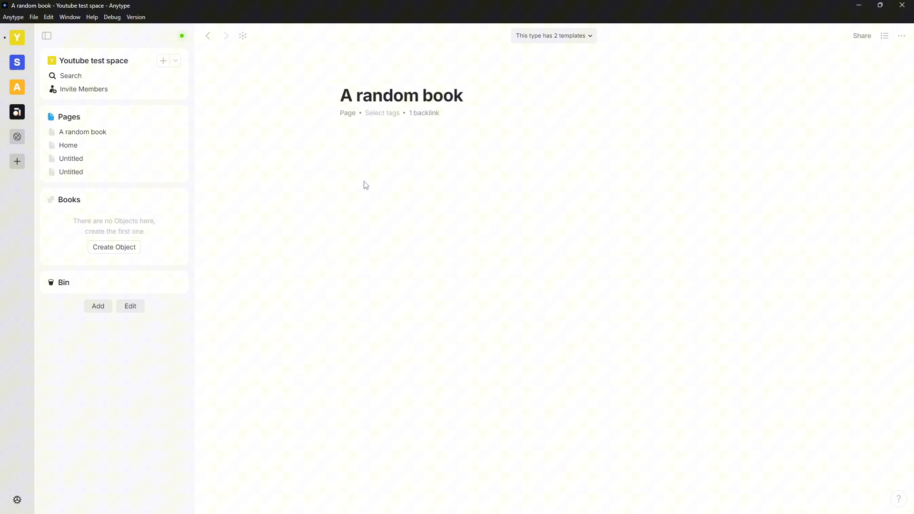
left_click(358, 118)
mouse_move(397, 145)
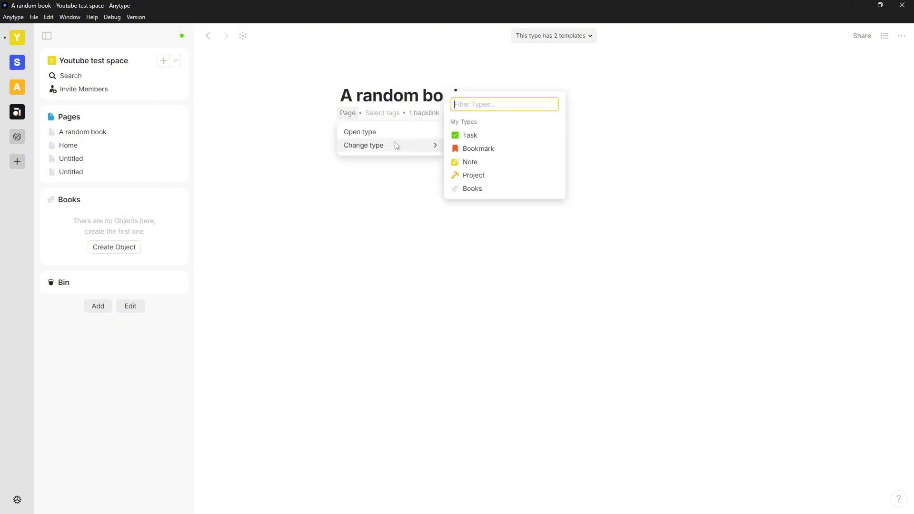
left_click(473, 188)
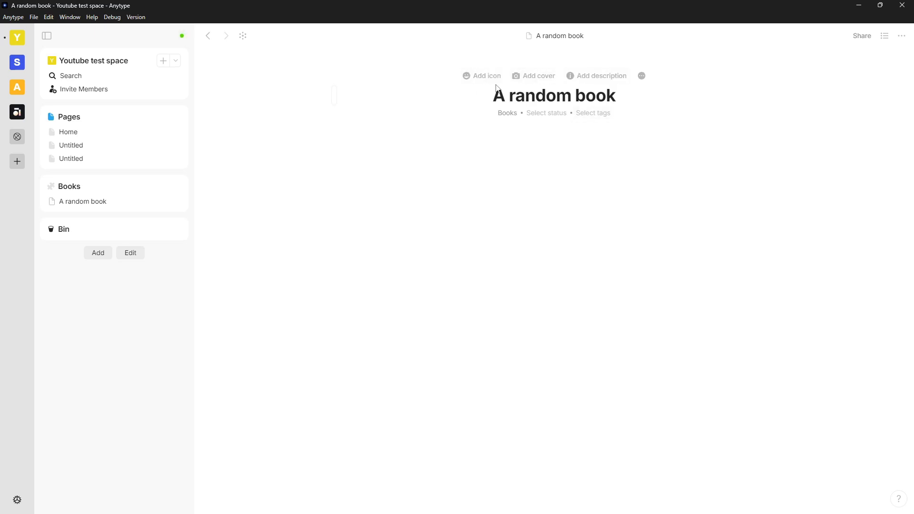
left_click(643, 76)
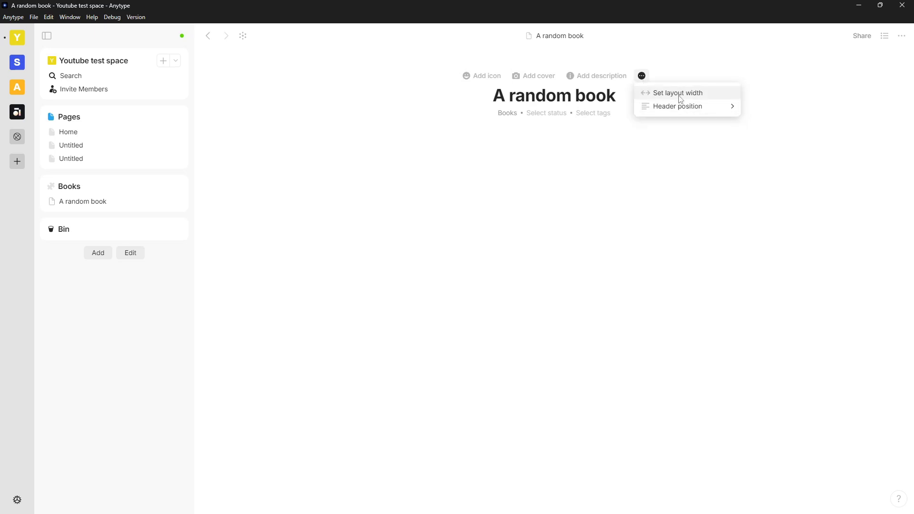
mouse_move(688, 107)
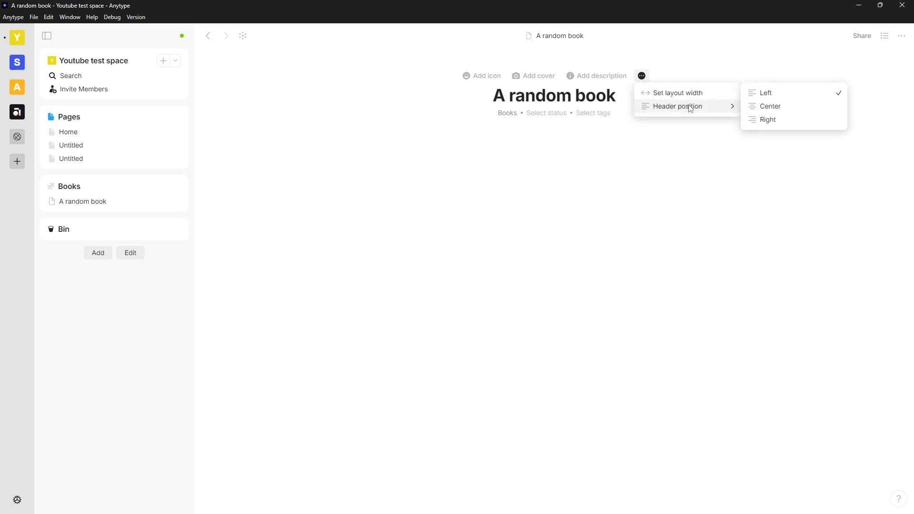
left_click(722, 63)
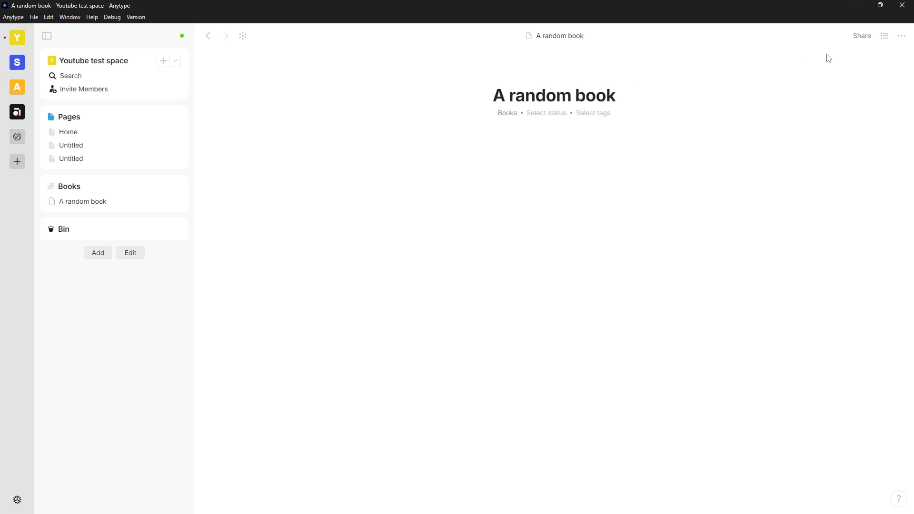
- Show the properties of A random book and review its hidden properties and the Books type settings
left_click(885, 36)
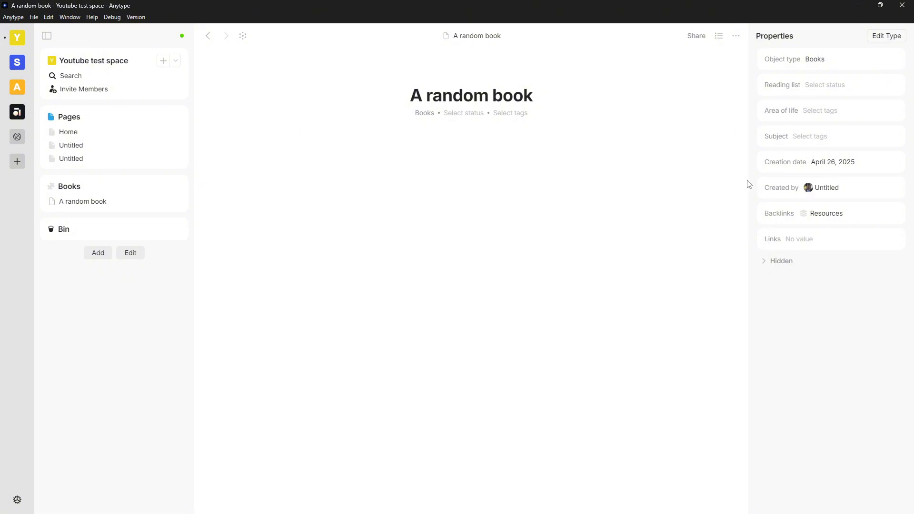
left_click(764, 265)
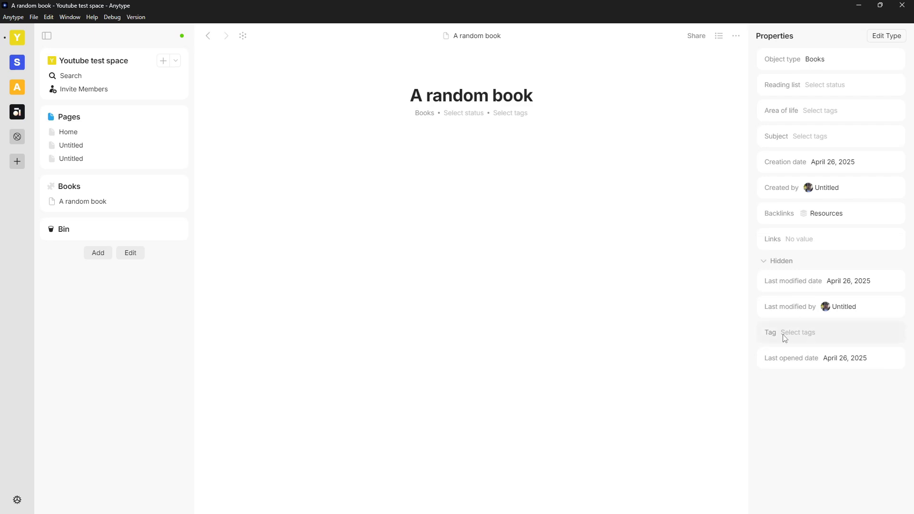
left_click(764, 264)
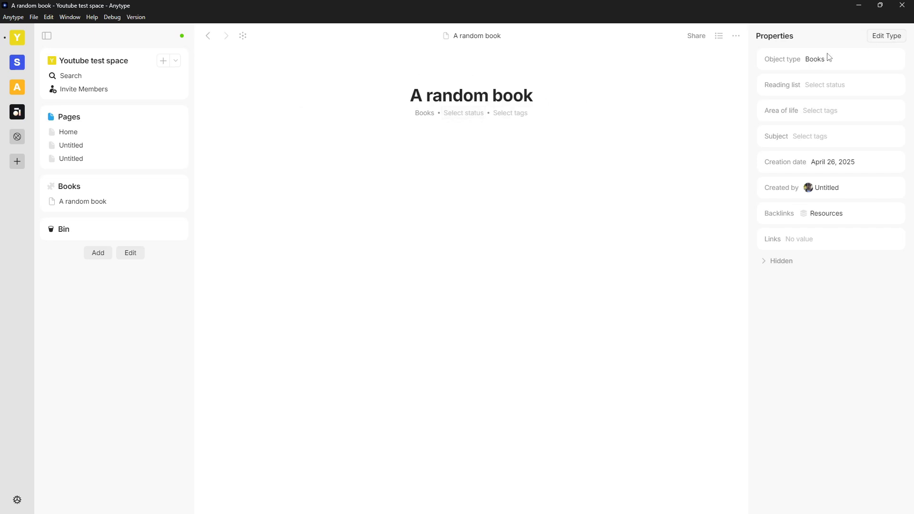
left_click(884, 38)
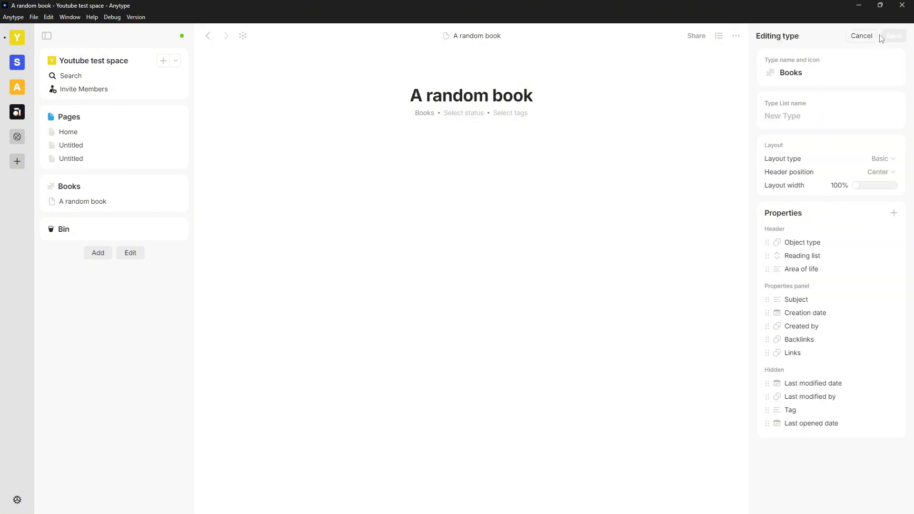
left_click(855, 37)
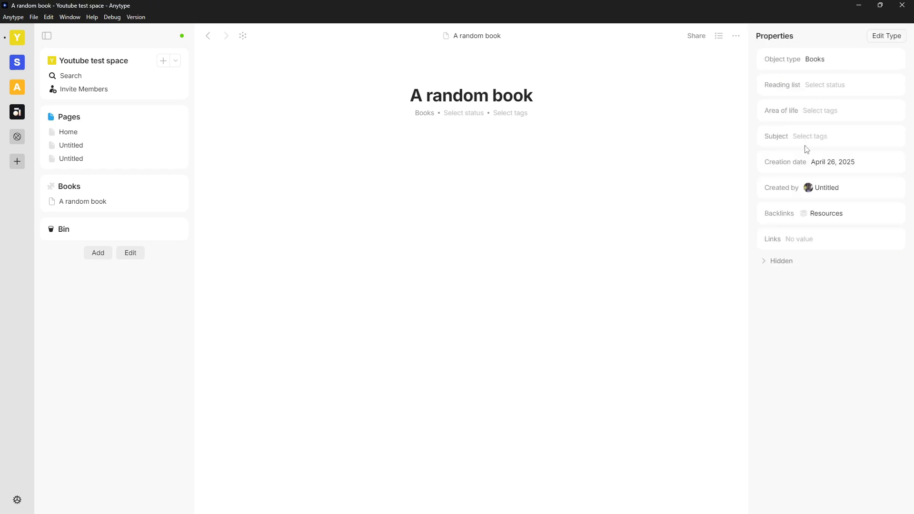
- Create a To read option for the Reading list property and assign it to A random book
left_click(826, 91)
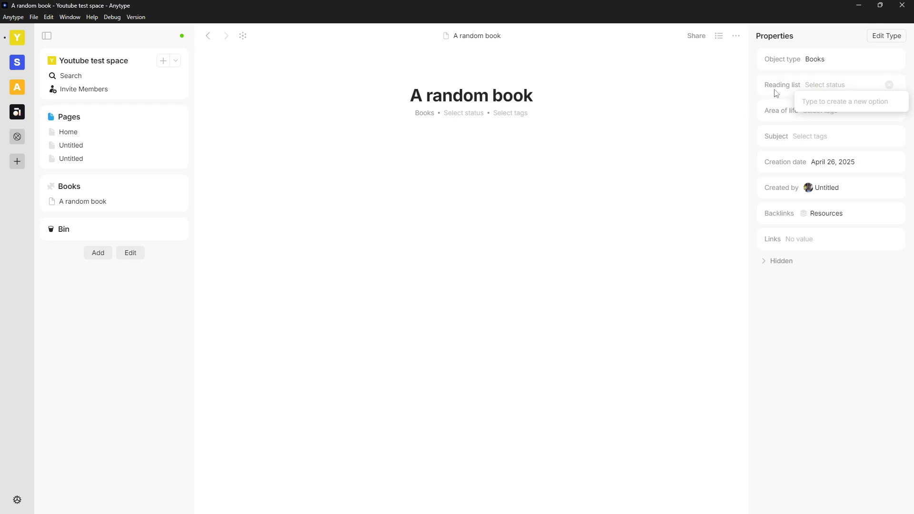
left_click(717, 111)
left_click(839, 87)
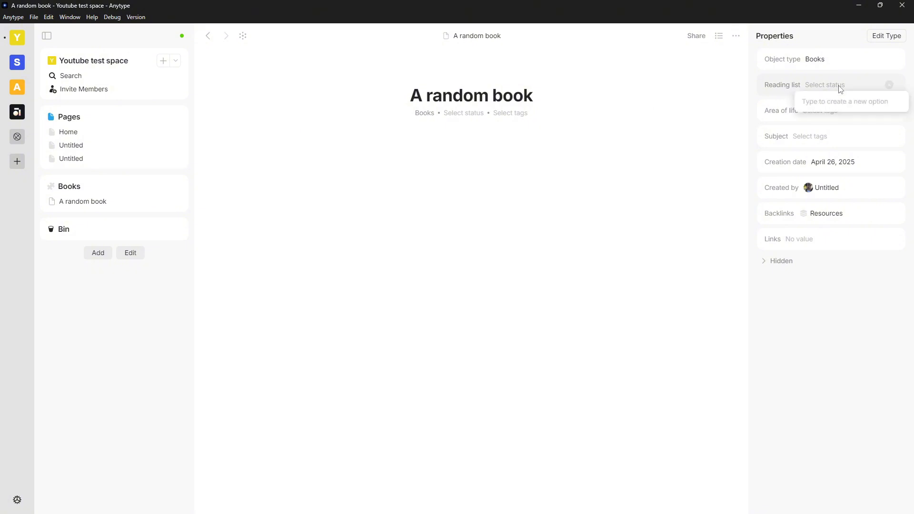
type("t")
key("BackSpace")
type("To read")
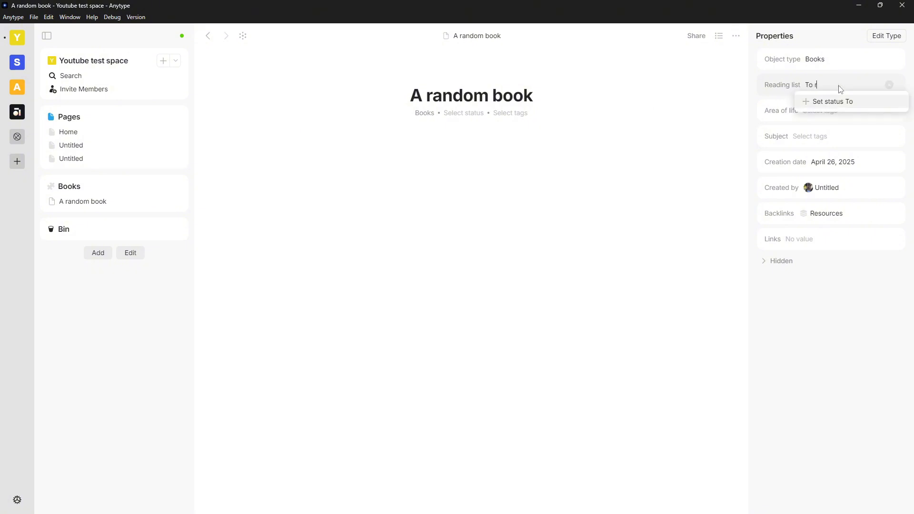
key("Return")
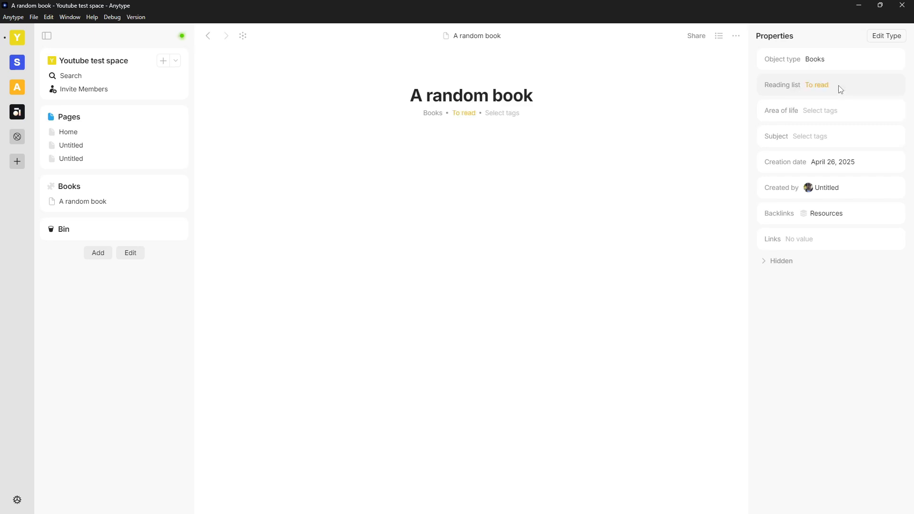
- Create a Reading option for the Reading list property and set it as the book's status
left_click(841, 89)
type("Reading")
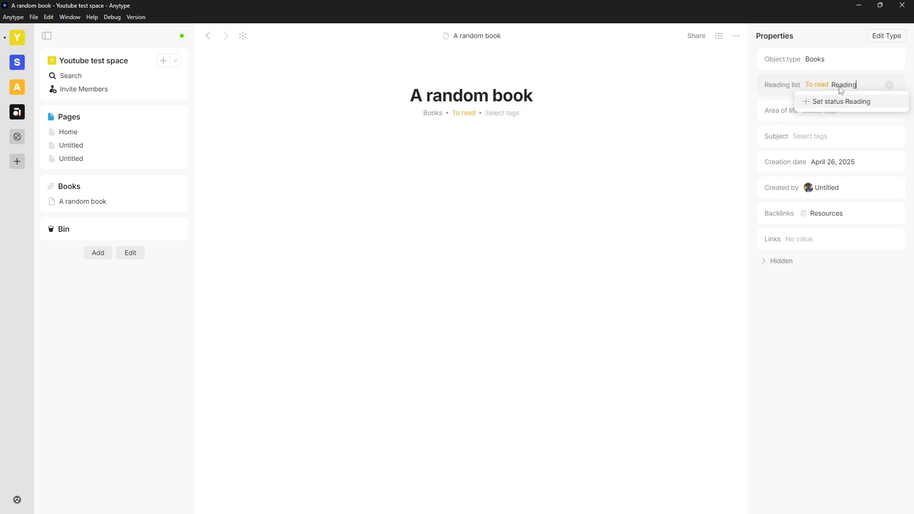
key("Return")
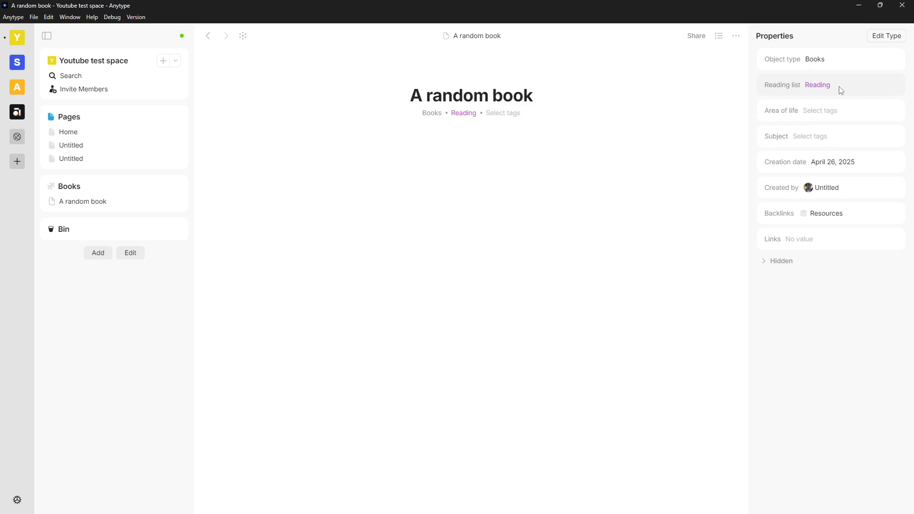
- Create a read option for the Reading list property and set it as the book's status
left_click(841, 90)
type("drea")
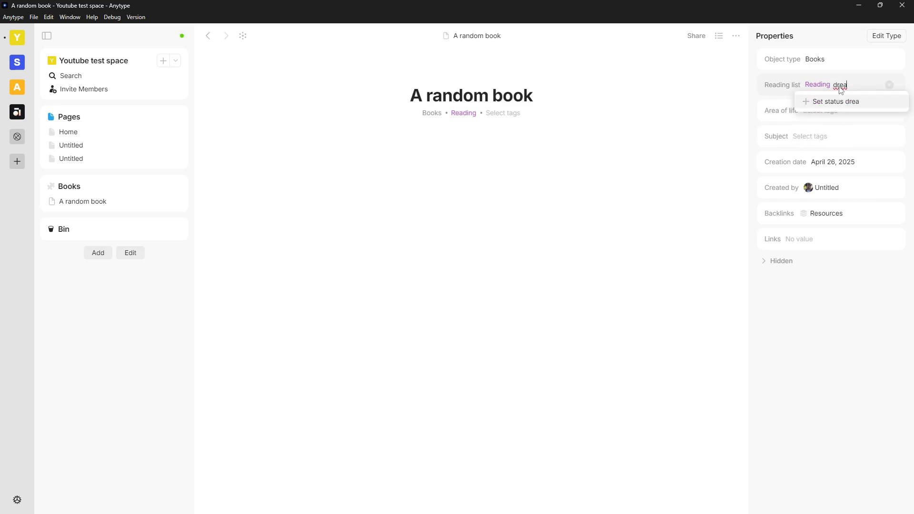
key("BackSpace")
key("BackSpace")
key("BackSpace")
key("BackSpace")
type("rea")
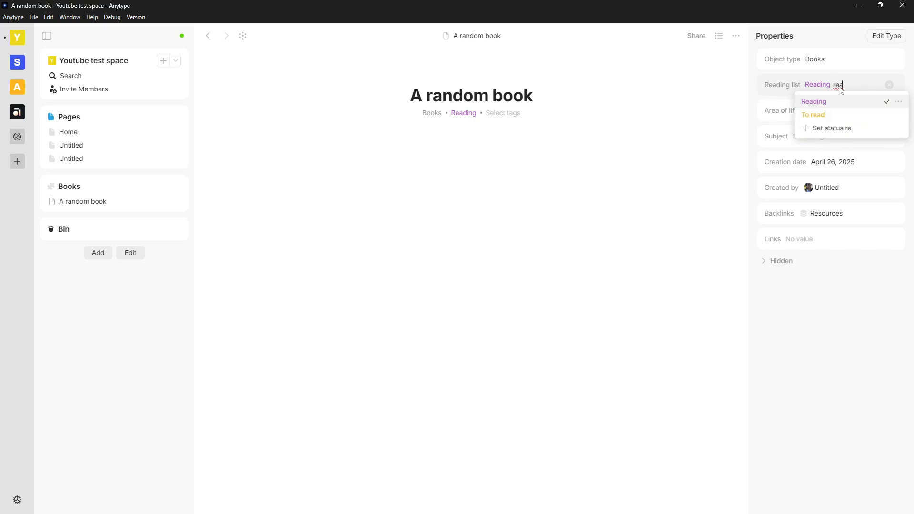
type("d")
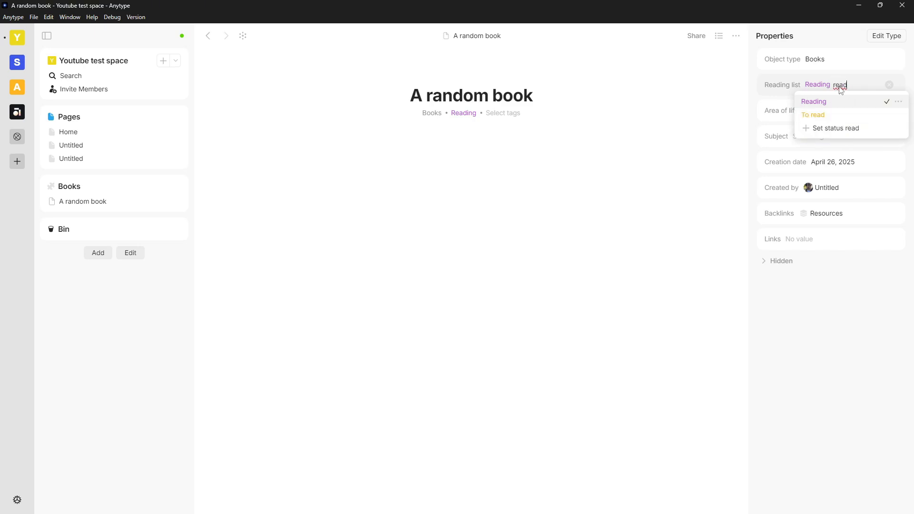
left_click(837, 131)
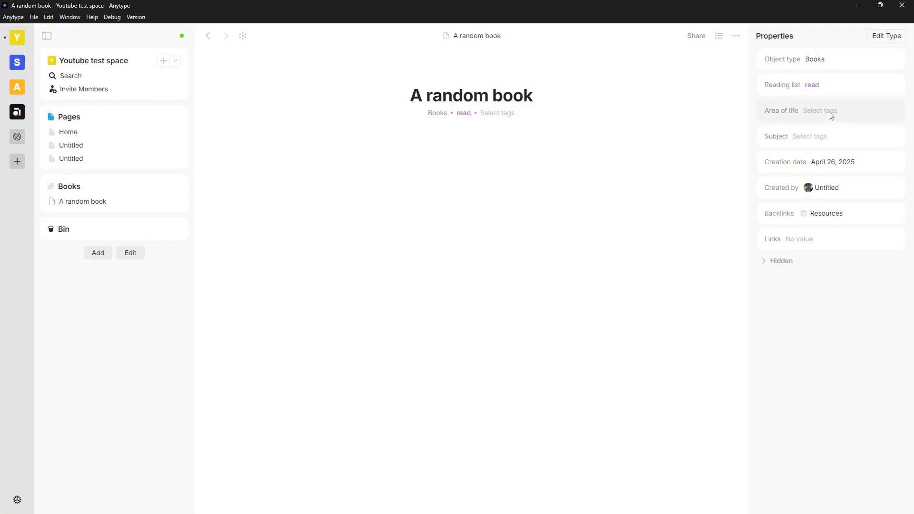
- Create Personal, Pour media and Hoseth tech options for the Area of life property and assign all three to A random book
left_click(829, 113)
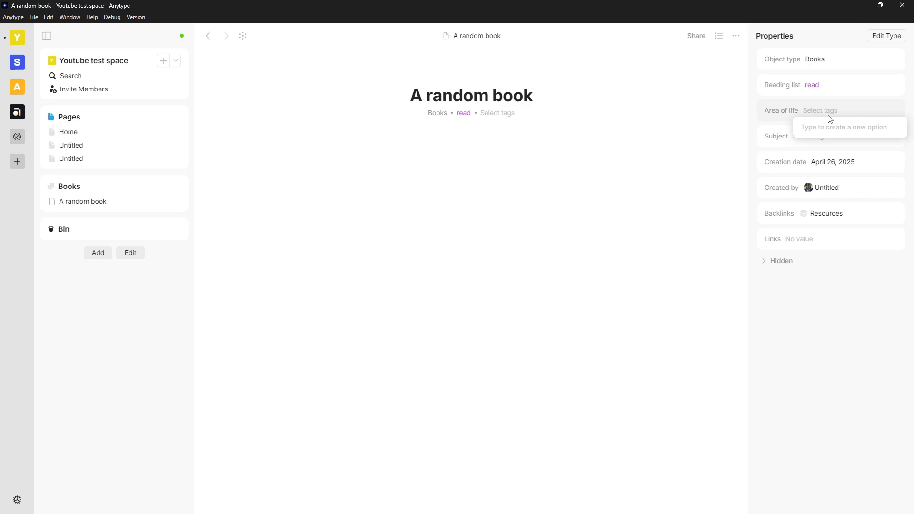
type("Personal")
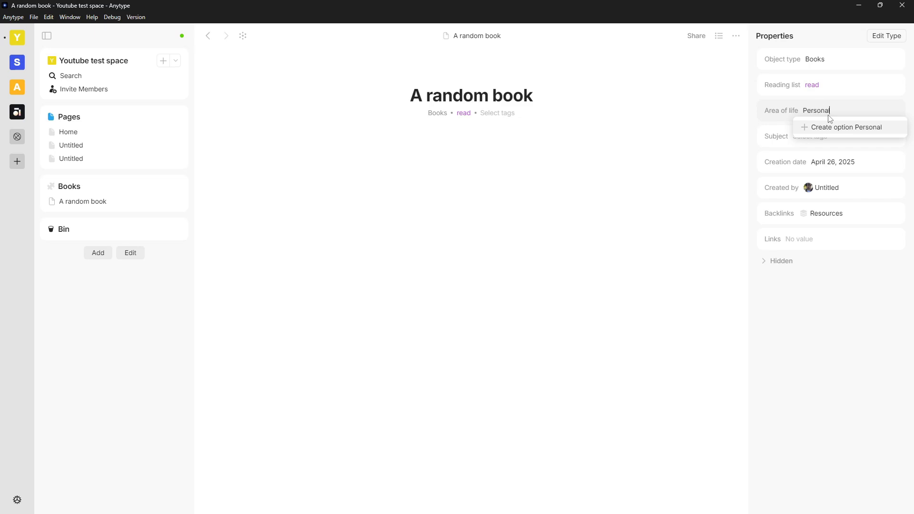
key("Return")
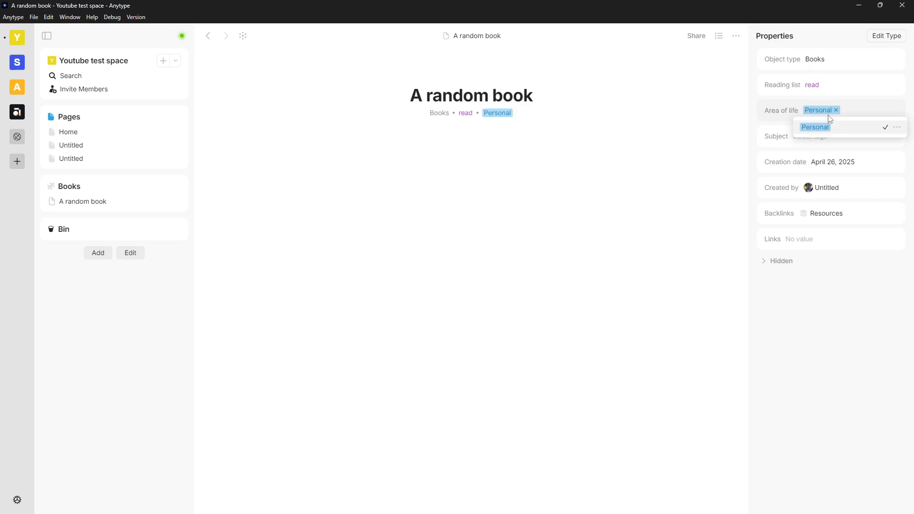
type("Pour media")
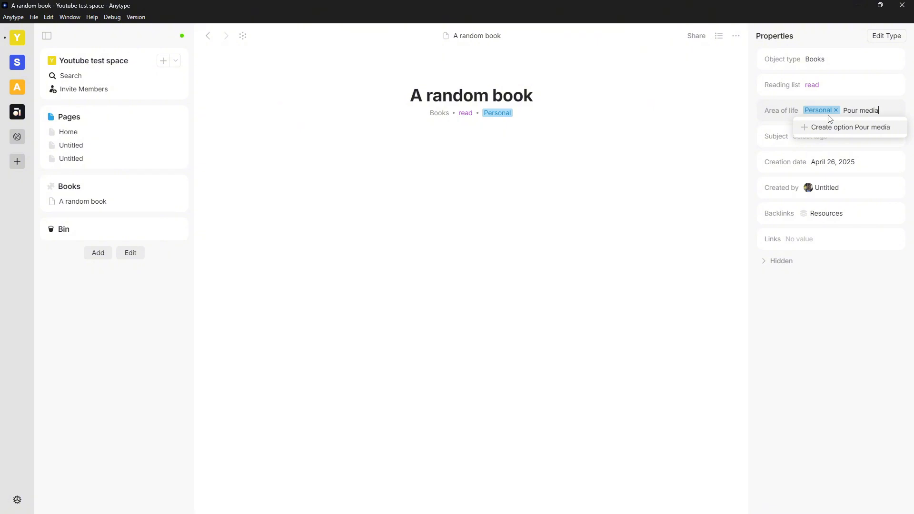
key("Return")
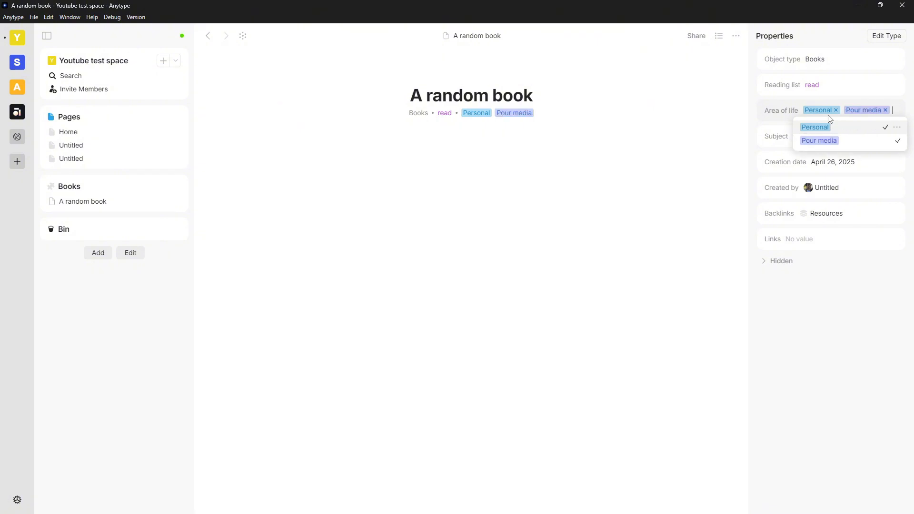
type("Hoseth tec")
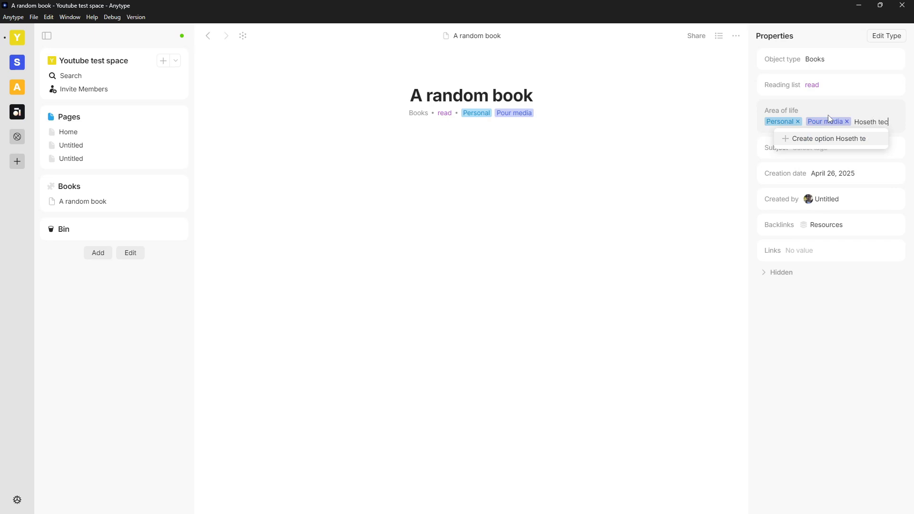
type("h")
key("Return")
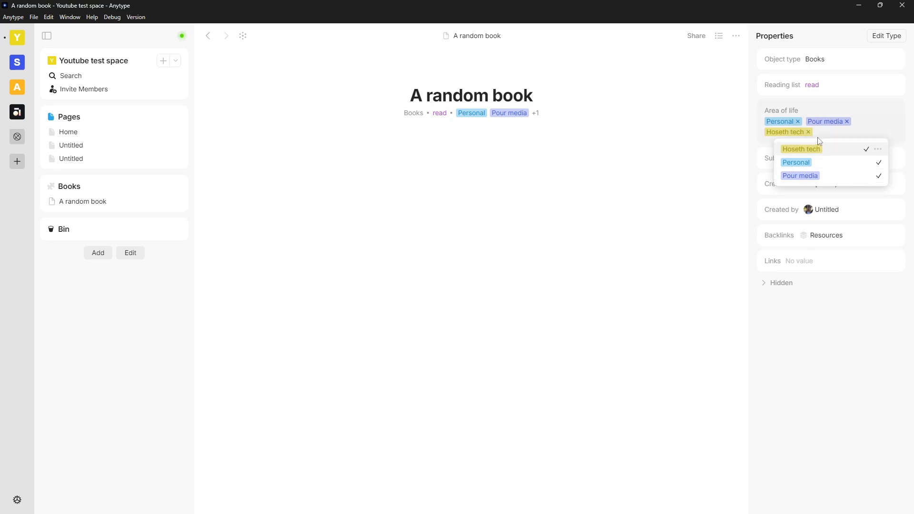
left_click(668, 163)
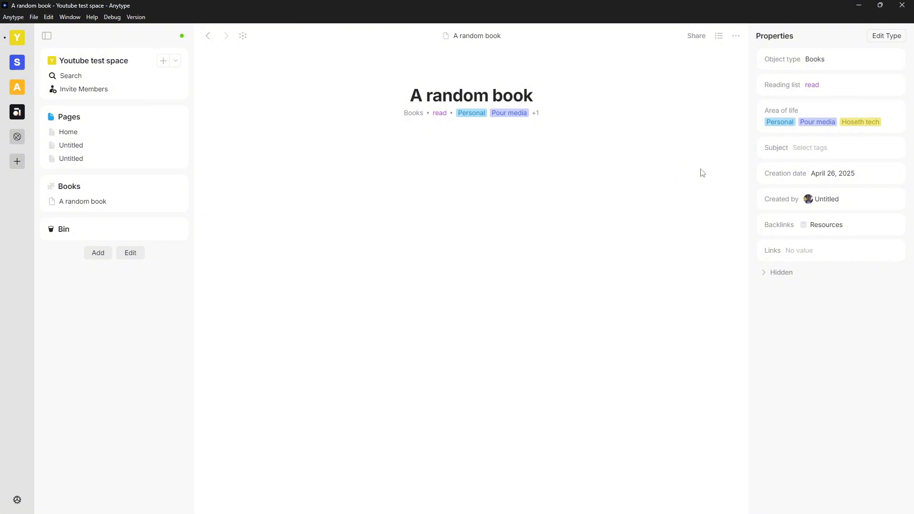
- Clear the book's Area of life tags and leave only Personal assigned
left_click(878, 122)
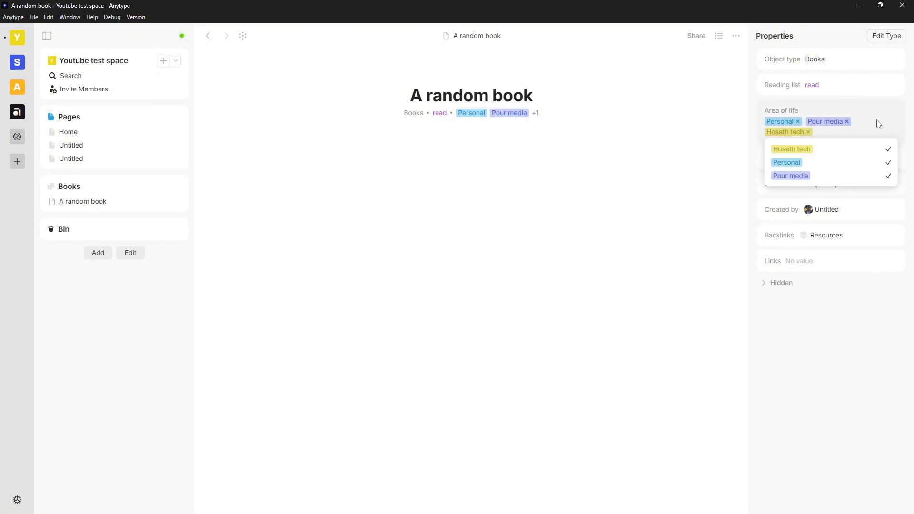
key("BackSpace")
key("BackSpace")
key("BackSpace")
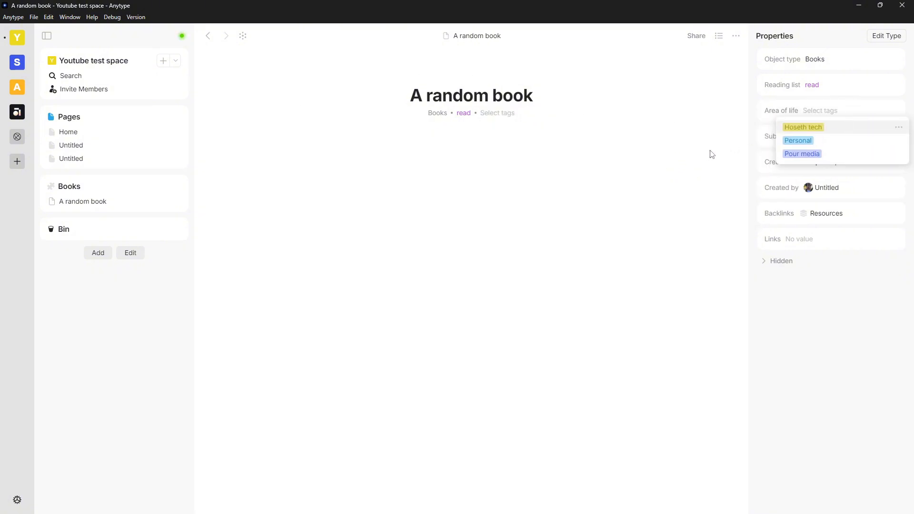
left_click(856, 142)
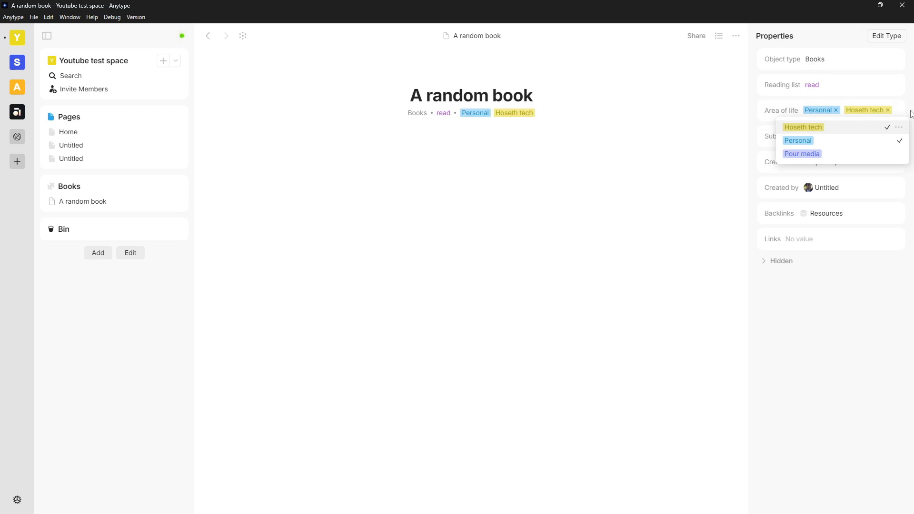
key("BackSpace")
left_click(680, 193)
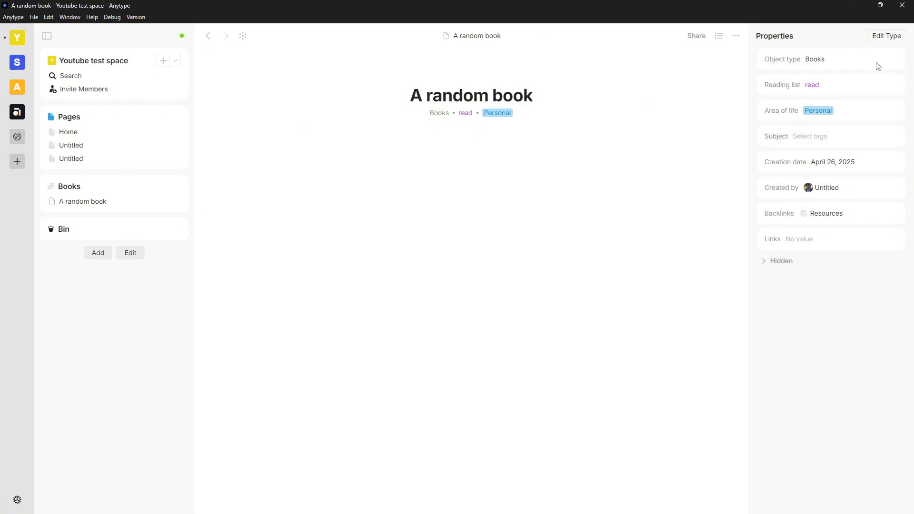
- Create Self help, Mental health and Marketing options for the Subject property and assign them to the book
left_click(823, 139)
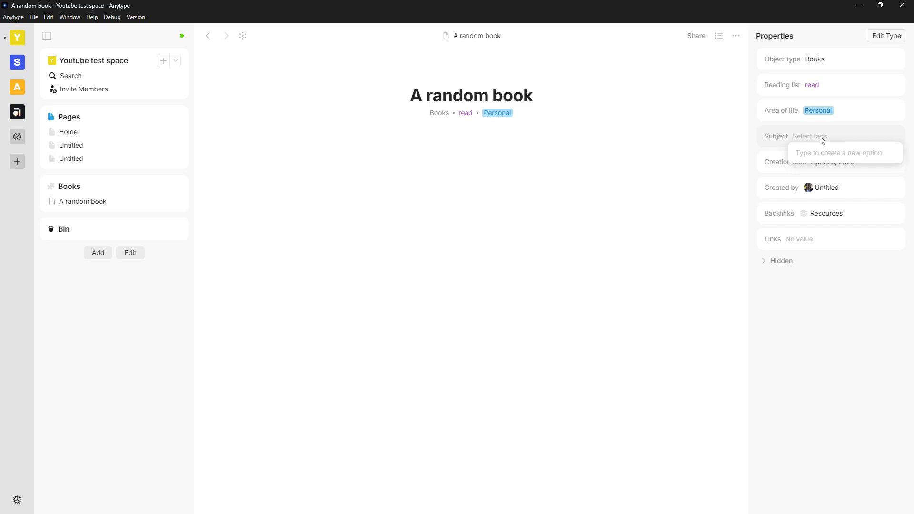
type("Self help")
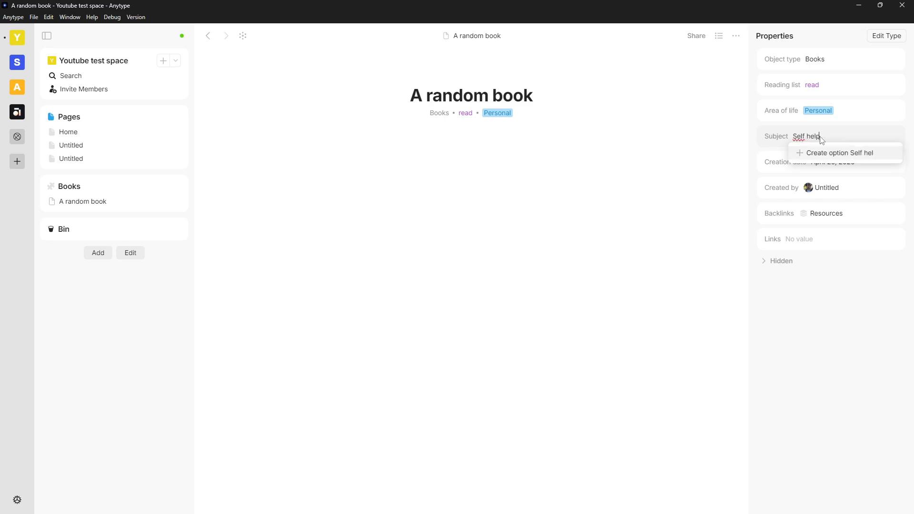
key("Return")
type("enM")
key("BackSpace")
key("BackSpace")
type("Menta")
type("al")
type(" health")
key("Return")
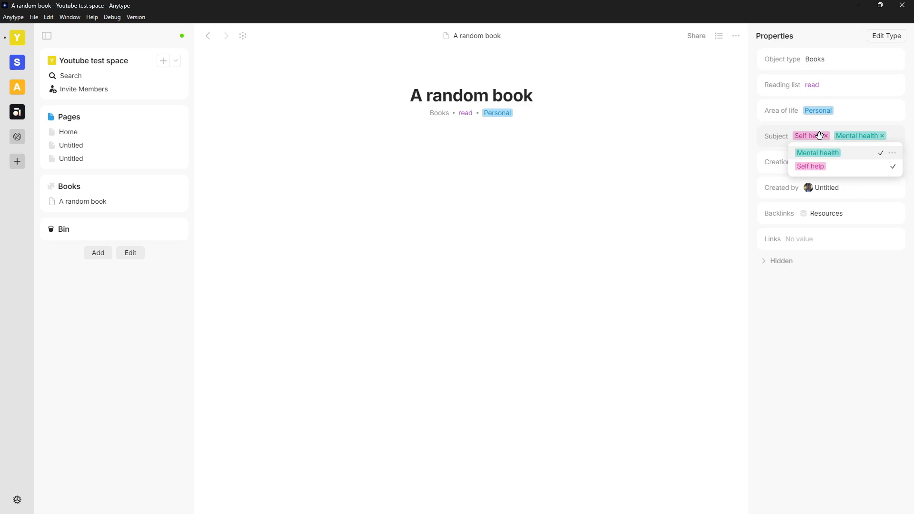
type("Marketing")
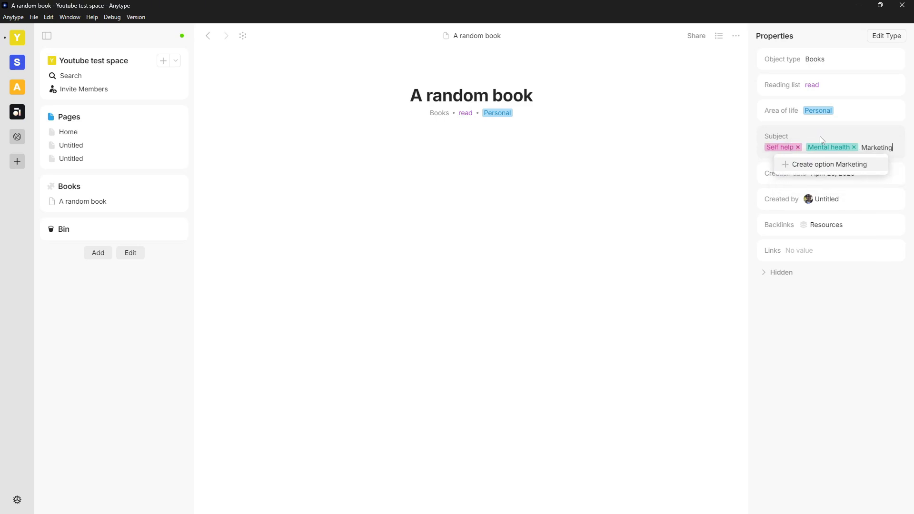
key("Return")
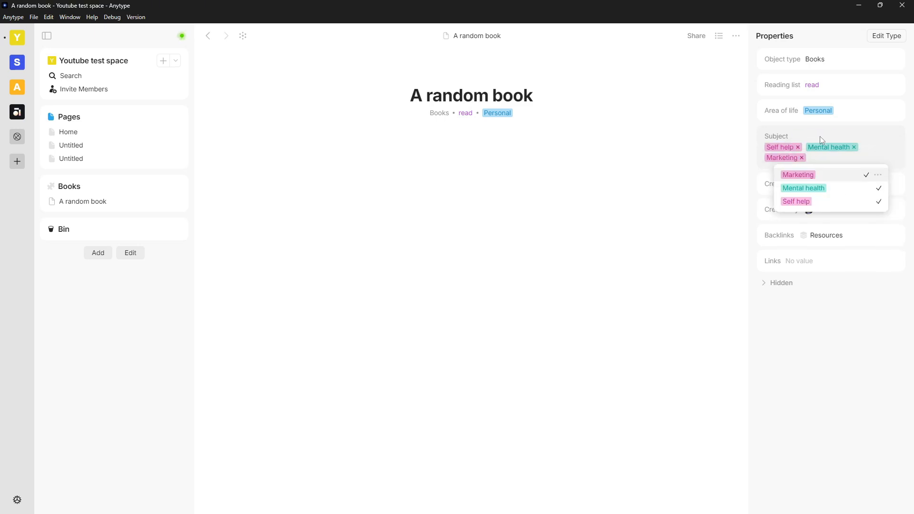
- Change the colour of the Marketing subject option to dark blue
left_click(879, 175)
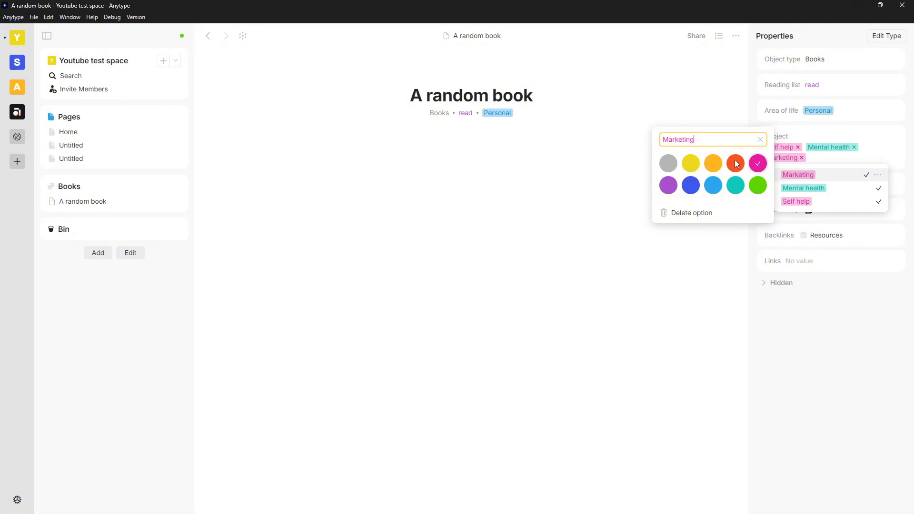
left_click(692, 186)
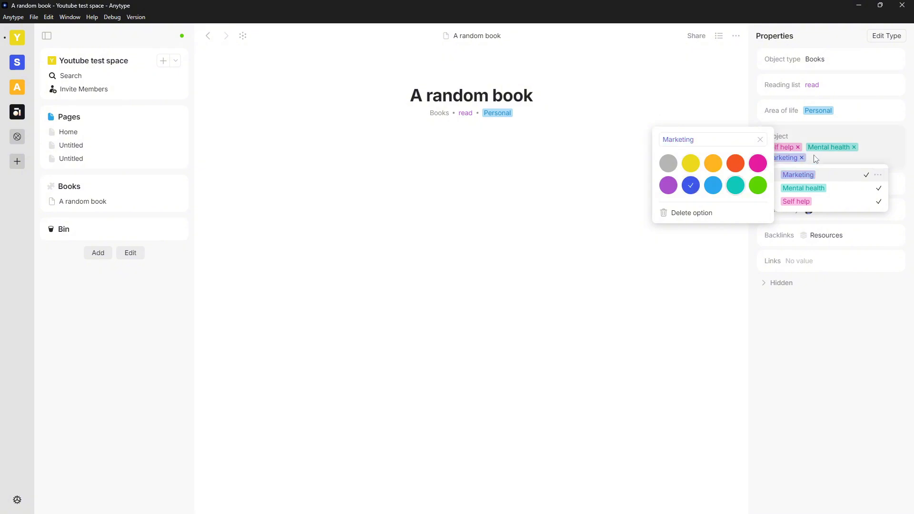
left_click(871, 132)
- Create a Sports option for the Subject property and add it to the book
left_click(893, 148)
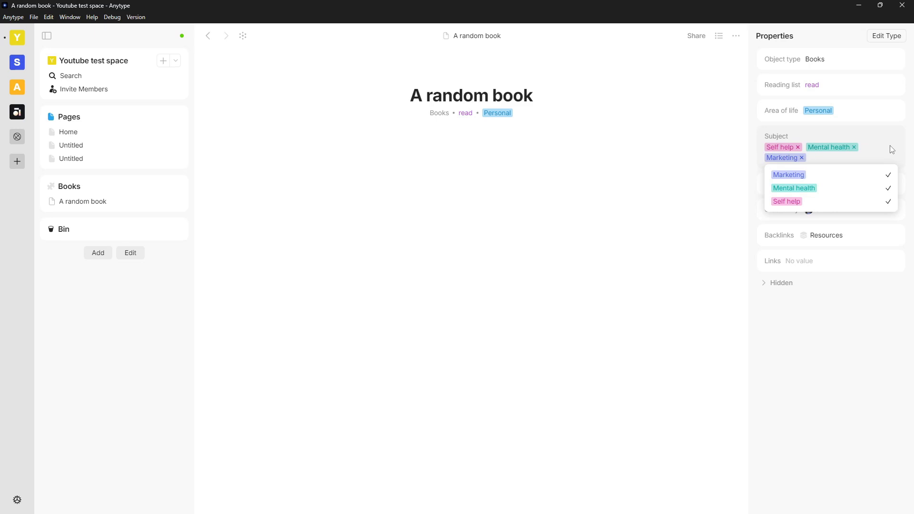
type("Sport")
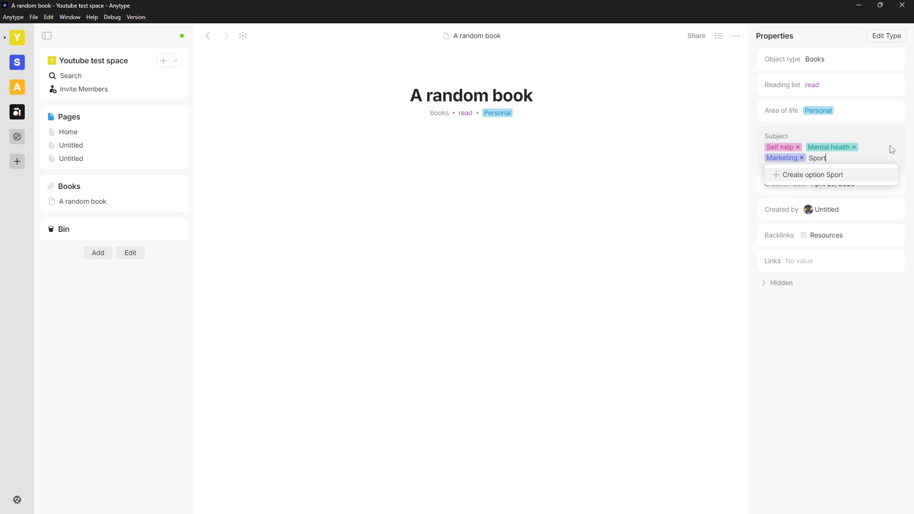
type("s")
key("Return")
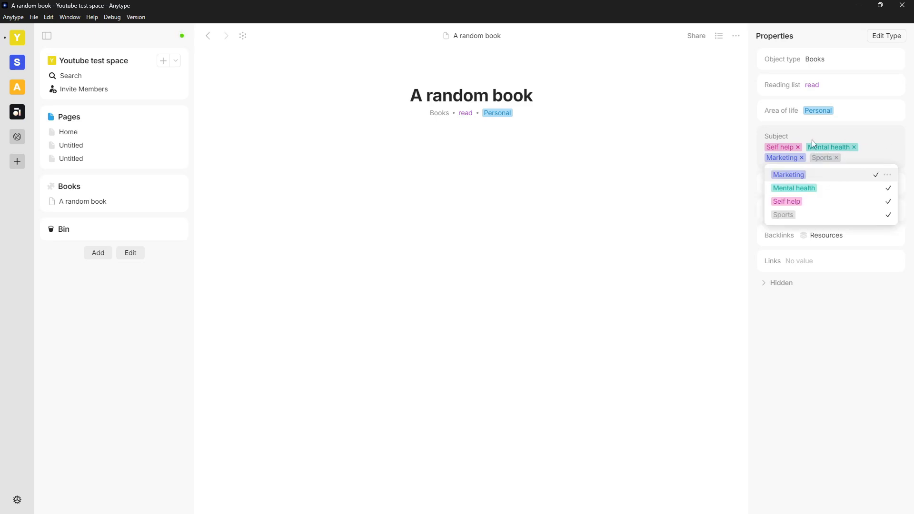
- Remove the book's other Subject tags so that only Self help is assigned
key("BackSpace")
key("BackSpace")
left_click(879, 152)
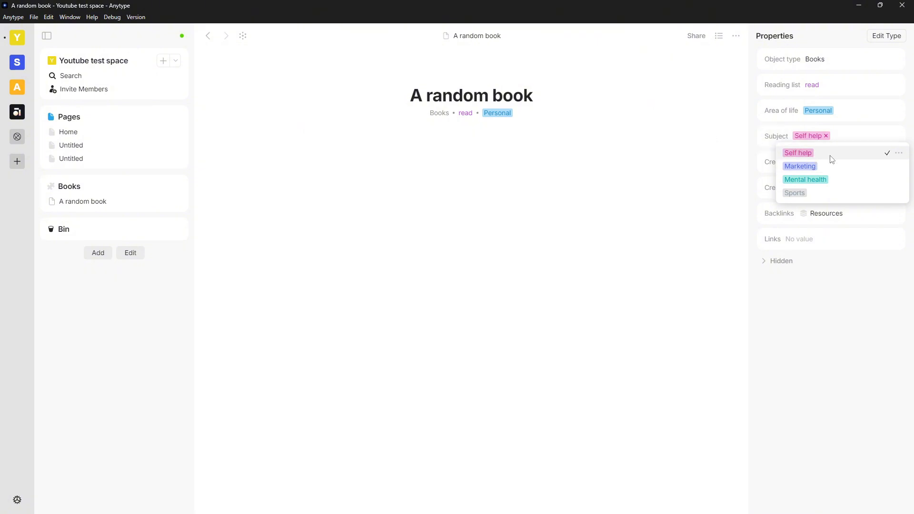
left_click(852, 157)
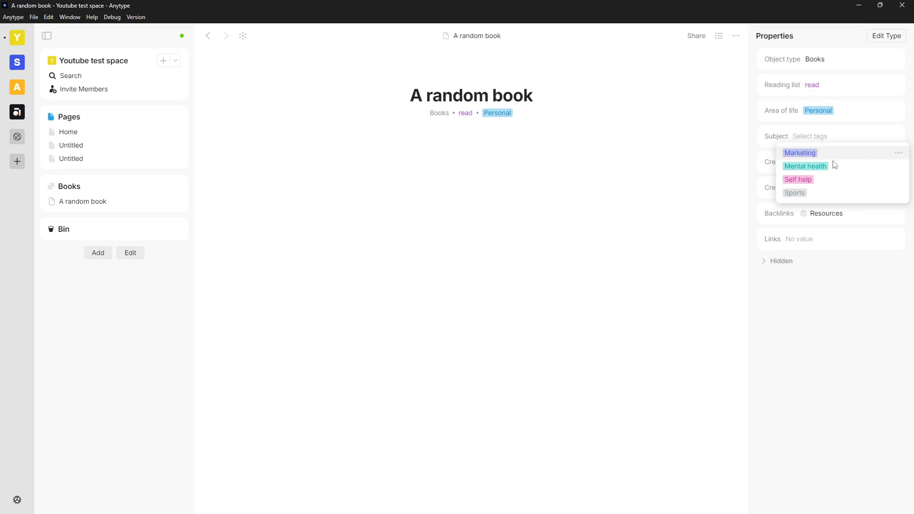
left_click(834, 179)
- Call up the list of block commands in the body of A random book and dismiss it
left_click(561, 148)
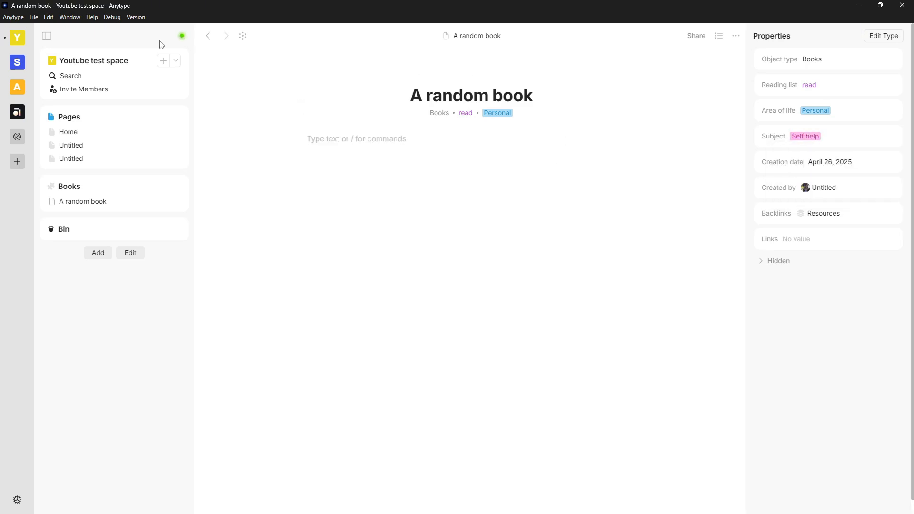
type("/")
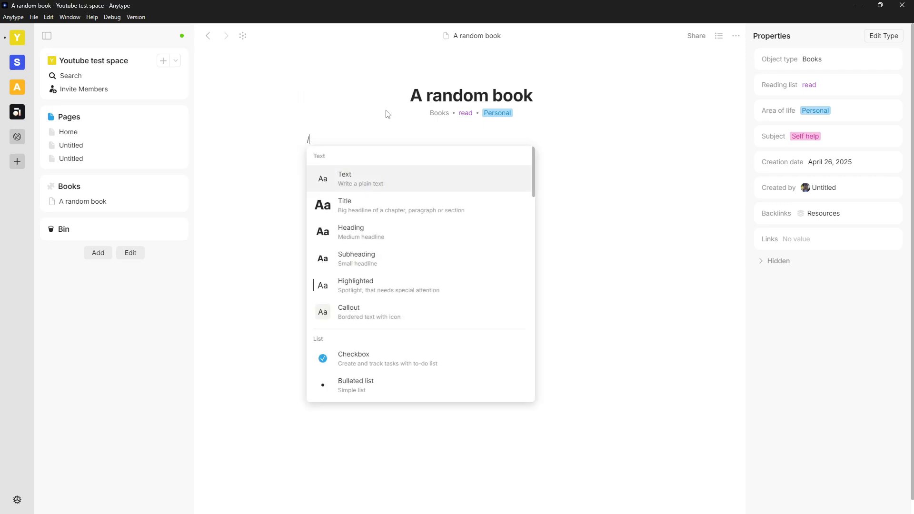
left_click(514, 135)
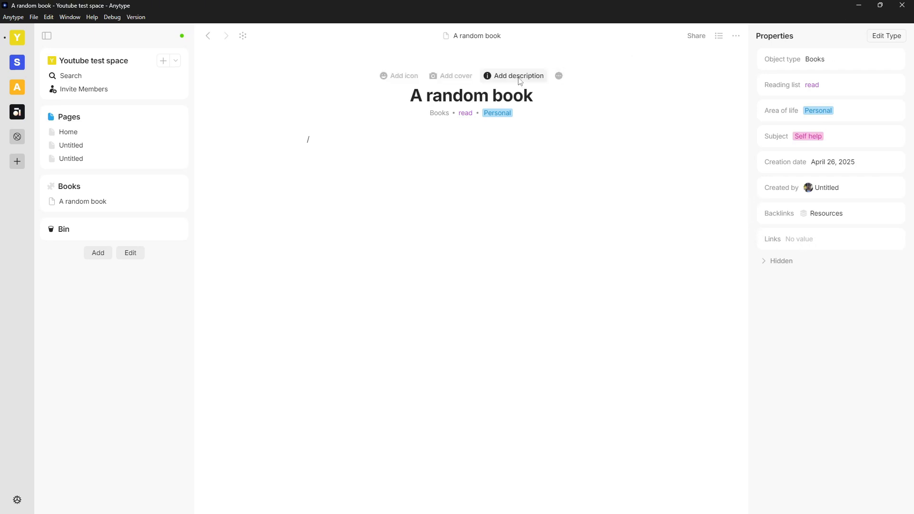
- Return to the Resources collection and add a new object named MArketing 101
left_click(208, 36)
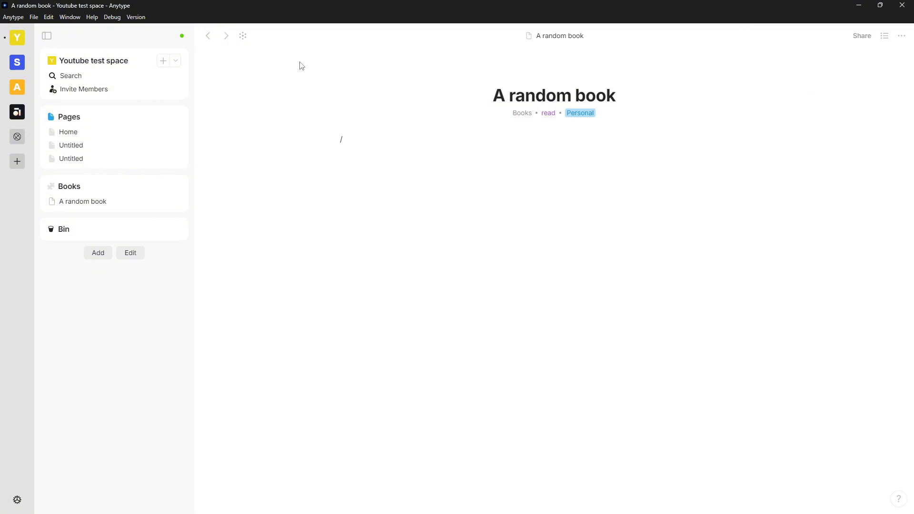
left_click(209, 35)
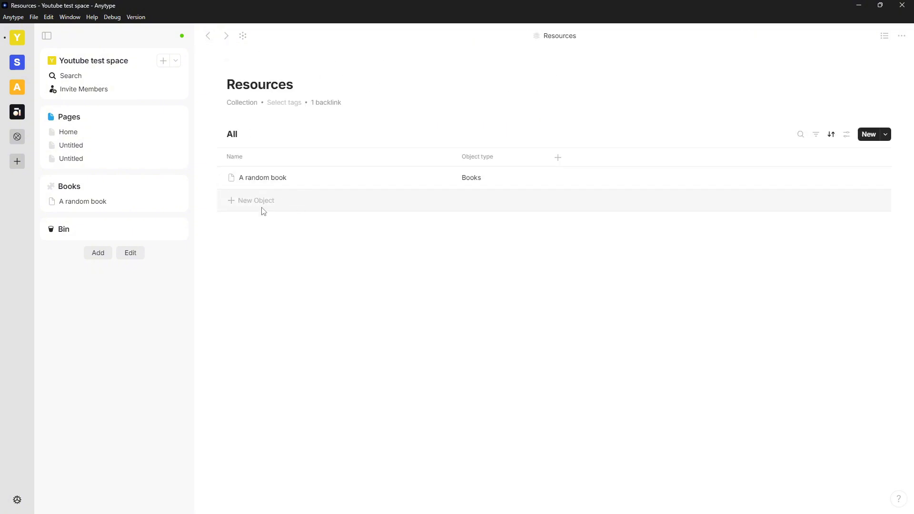
left_click(273, 202)
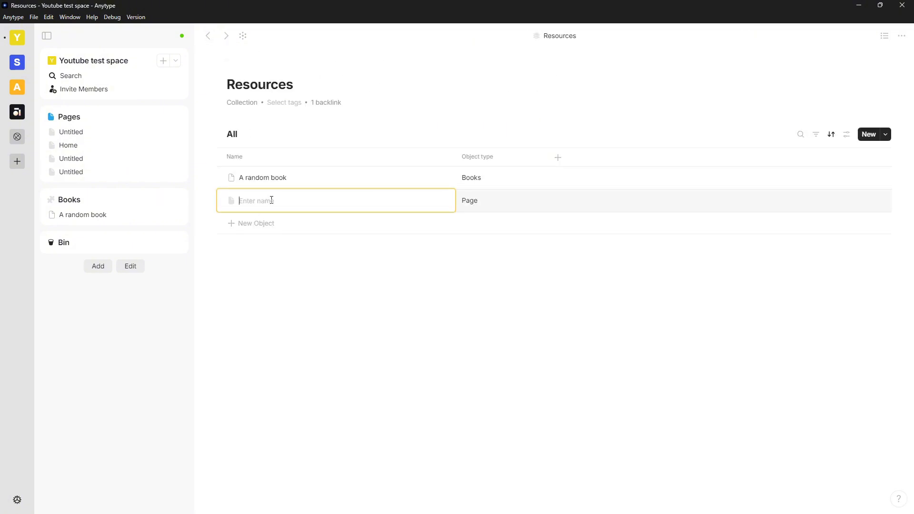
type("MArketing 101")
key("Return")
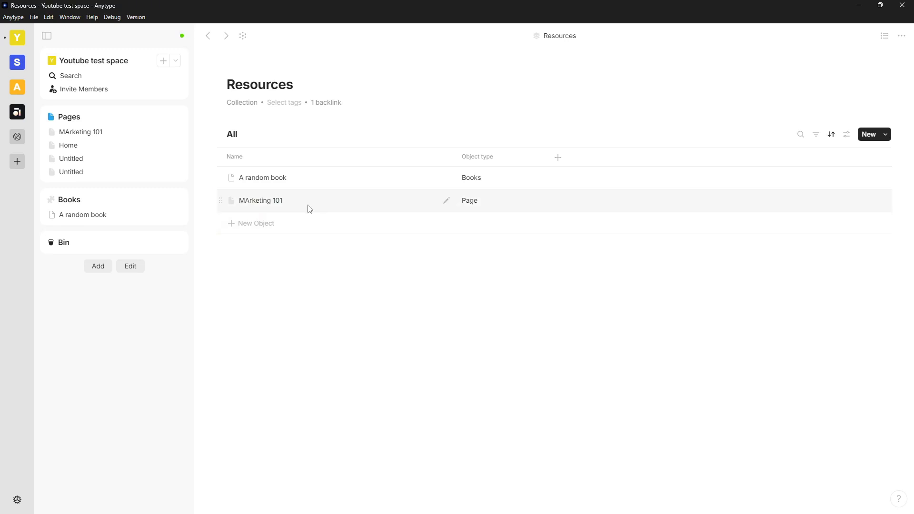
- Open the MArketing 101 page, give it the grinning face emoji as its icon, and start an empty text line in its body
left_click(233, 206)
key("Escape")
left_click(339, 200)
mouse_move(369, 76)
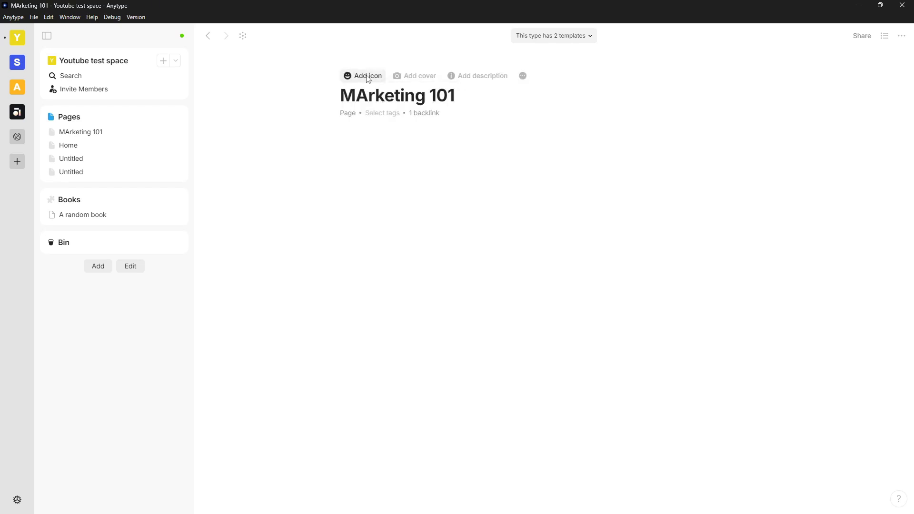
left_click(368, 78)
left_click(288, 94)
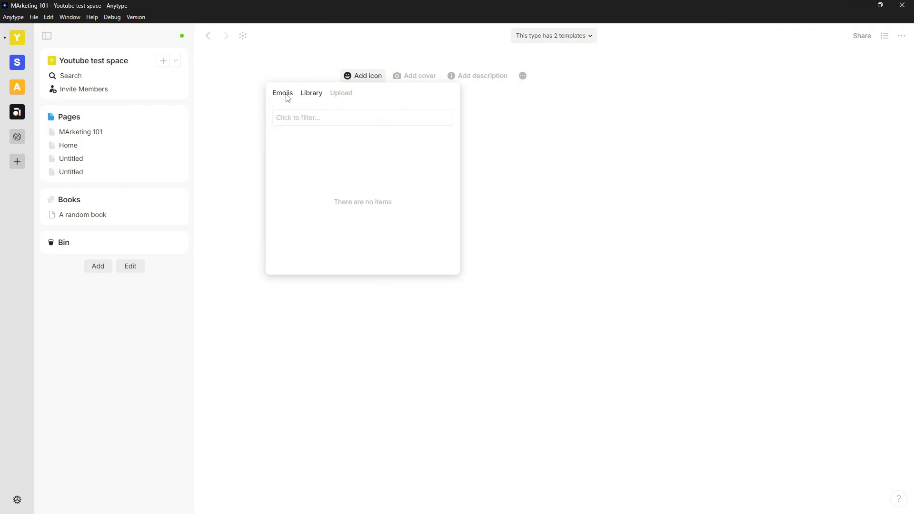
left_click(280, 154)
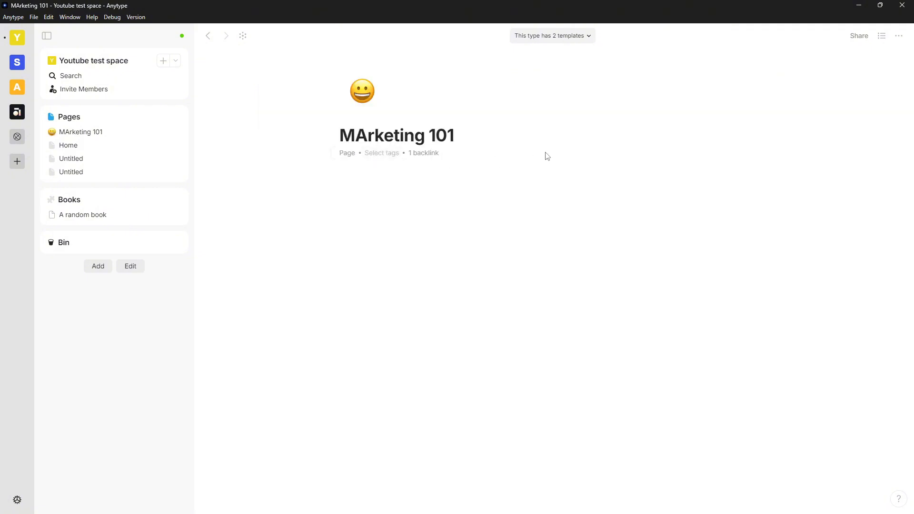
left_click(417, 183)
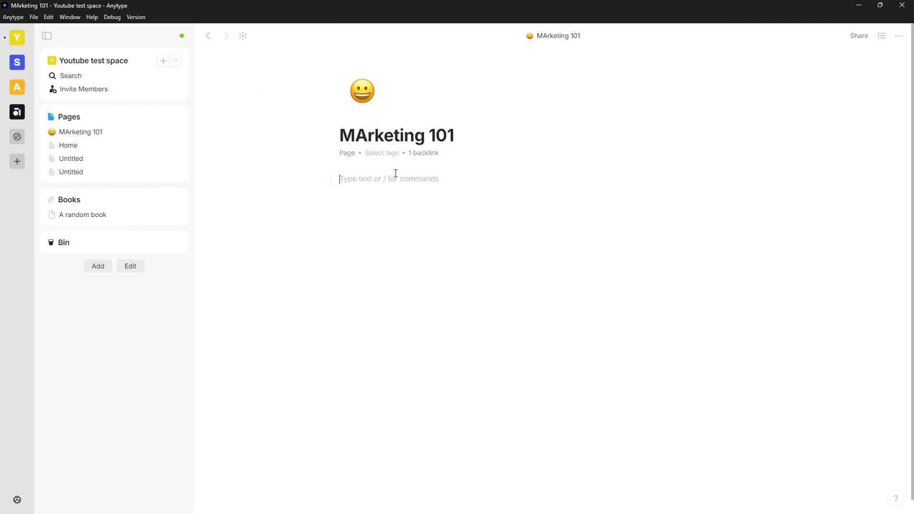
- Change the object type of the MArketing 101 page to Books
left_click(349, 158)
left_click(350, 153)
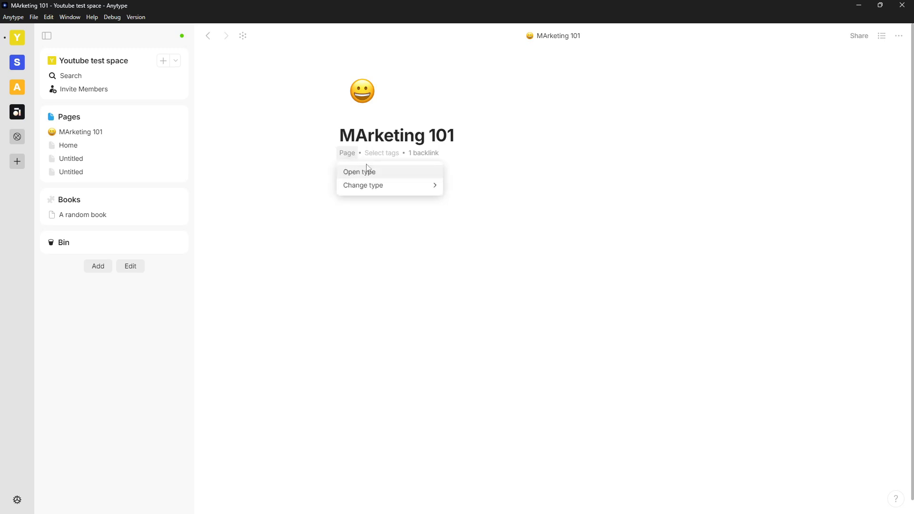
mouse_move(394, 186)
left_click(472, 229)
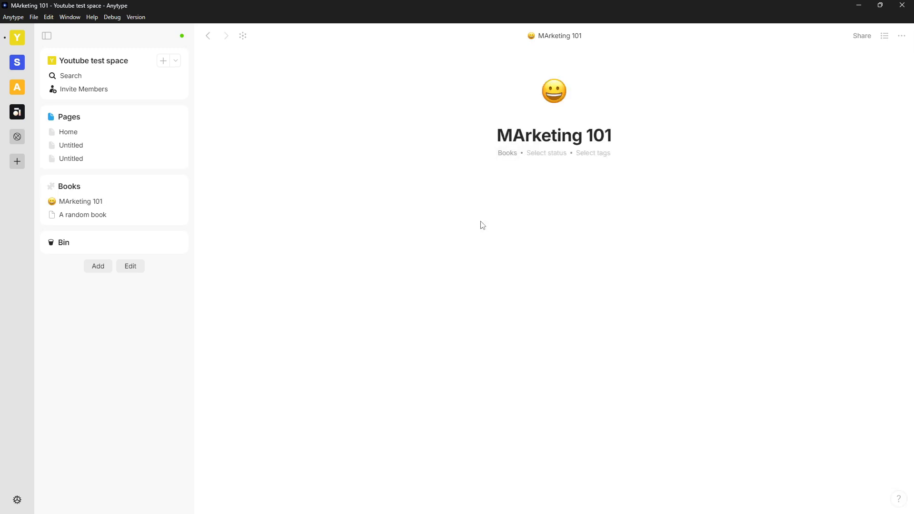
- Correct the capitalisation in the book's title so that it reads Marketing 101
double_click(525, 135)
key("Left")
key("Right")
key("Right")
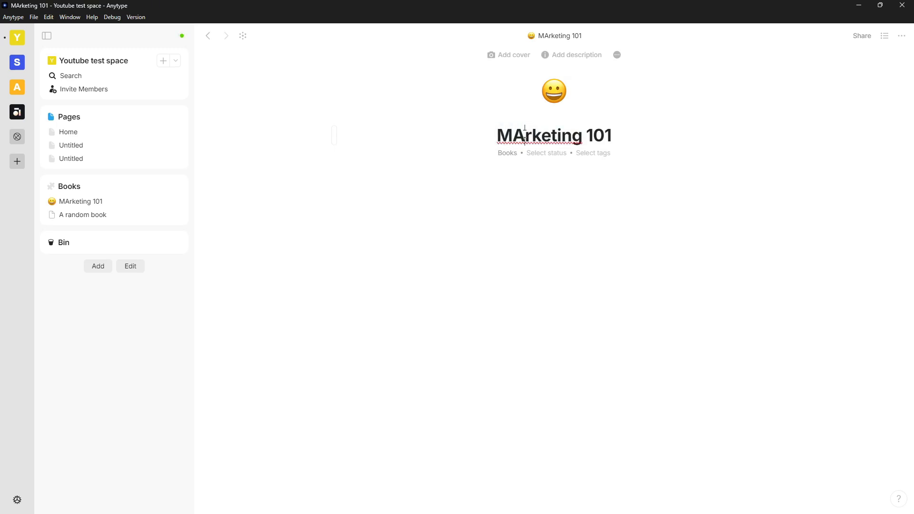
key("BackSpace")
type("a")
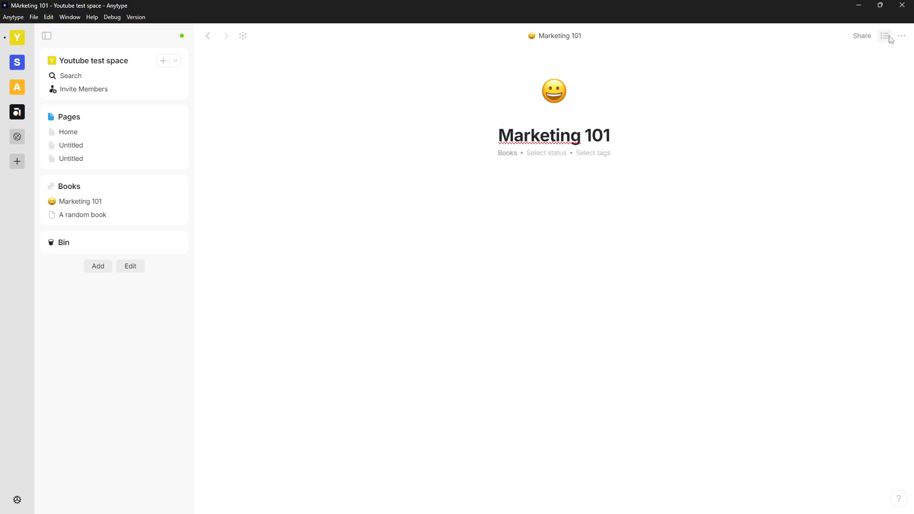
- Show the properties of Marketing 101 and set its Reading list status to read
left_click(885, 36)
left_click(843, 86)
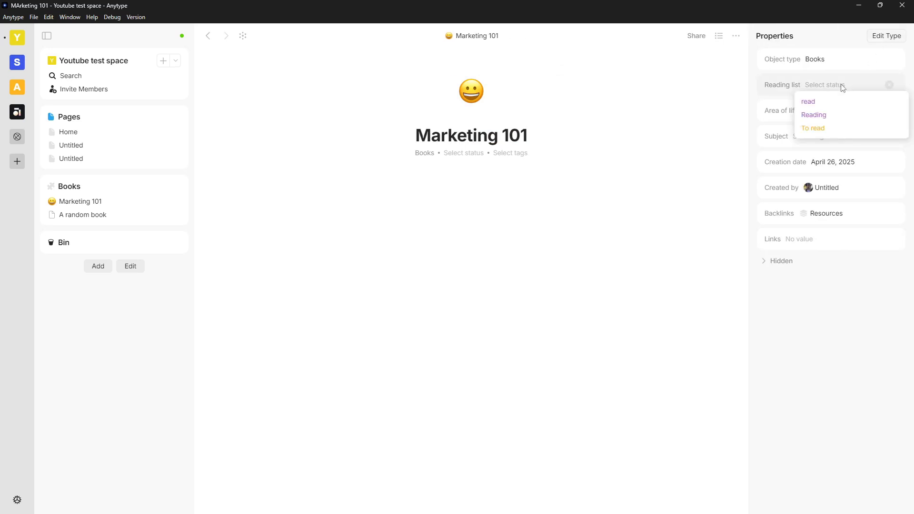
left_click(843, 102)
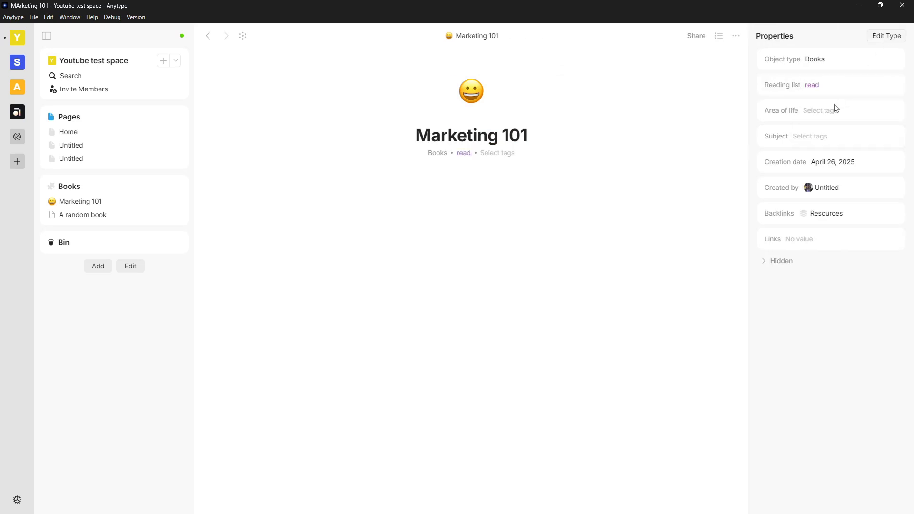
- Change the colour of the Reading list's Reading option to red
left_click(852, 86)
left_click(898, 116)
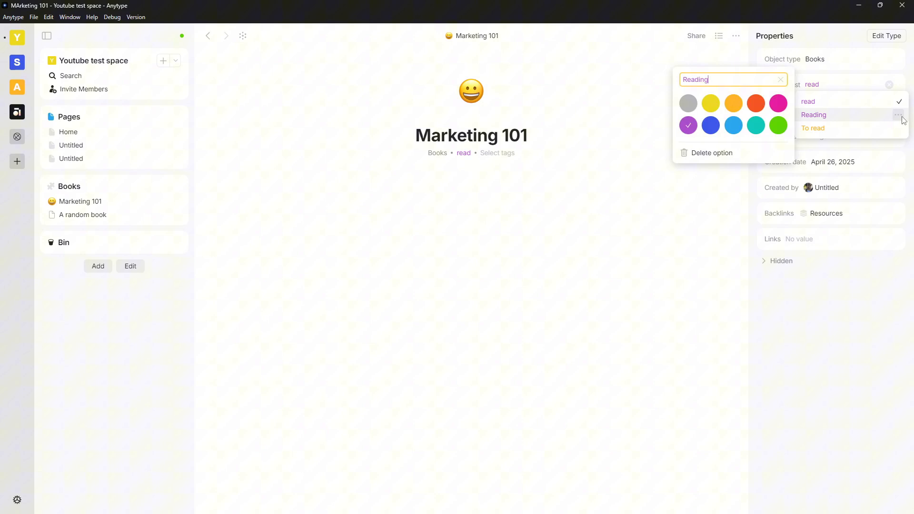
left_click(758, 106)
left_click(700, 238)
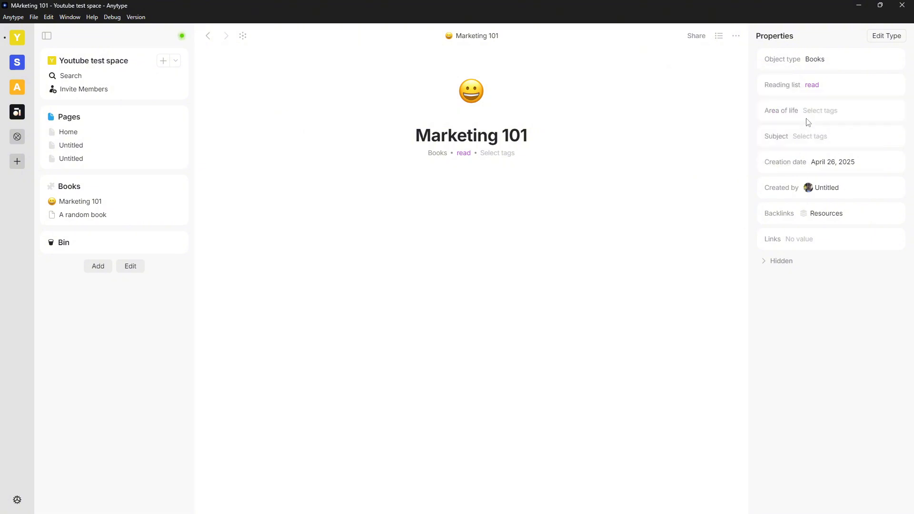
- Assign the Hoseth tech and Pour media tags to the book's Area of life, leaving Personal out
left_click(818, 109)
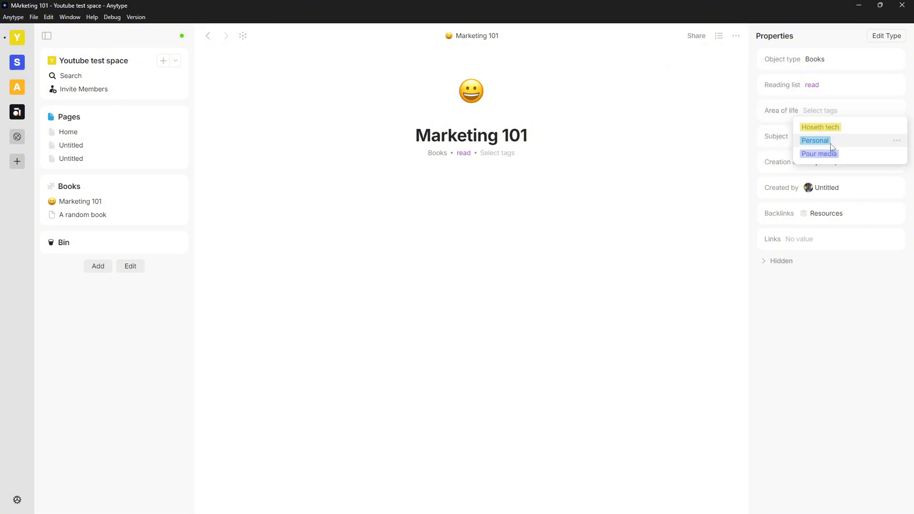
left_click(851, 130)
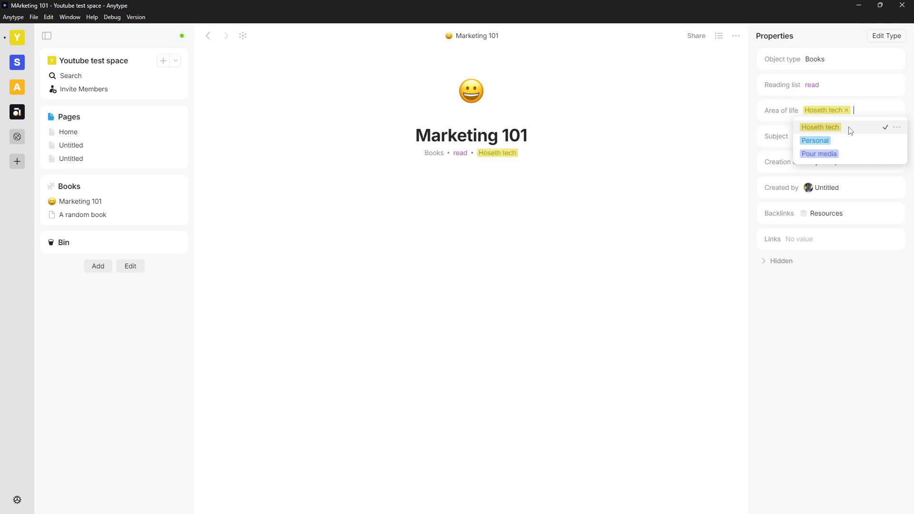
left_click(849, 157)
left_click(848, 158)
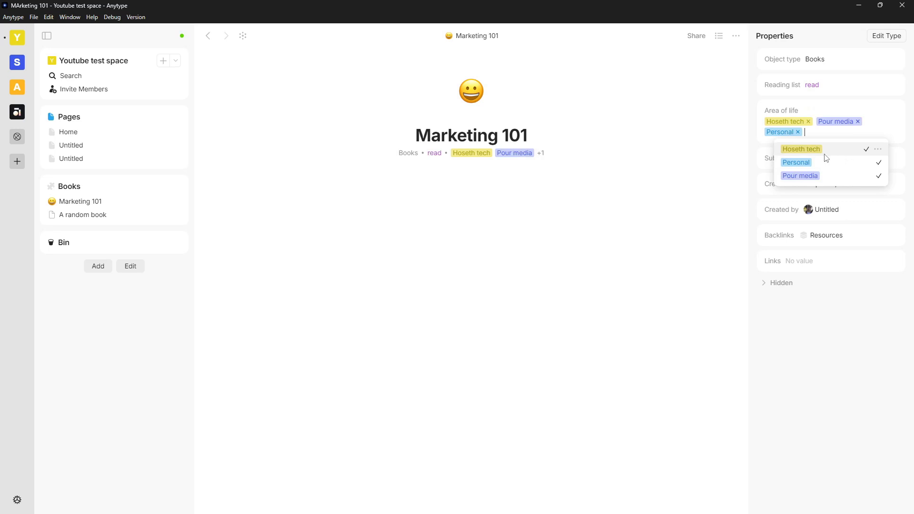
key("BackSpace")
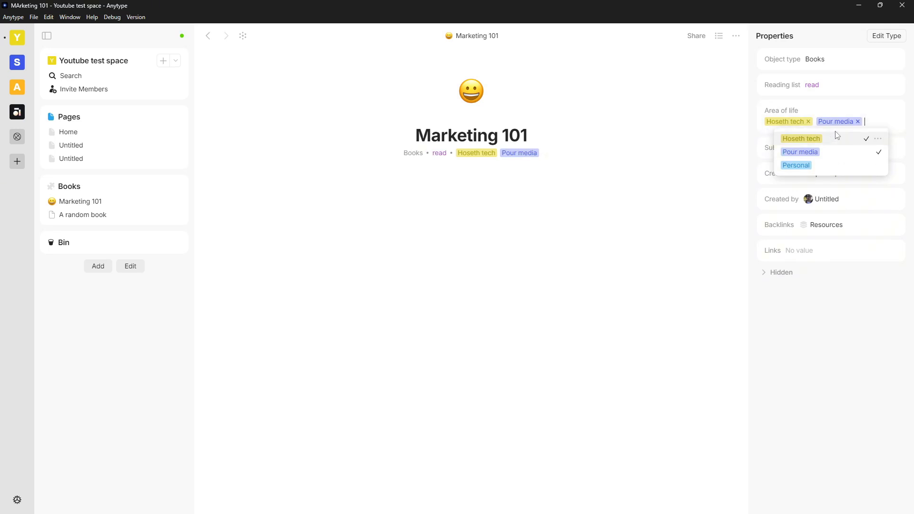
left_click(704, 176)
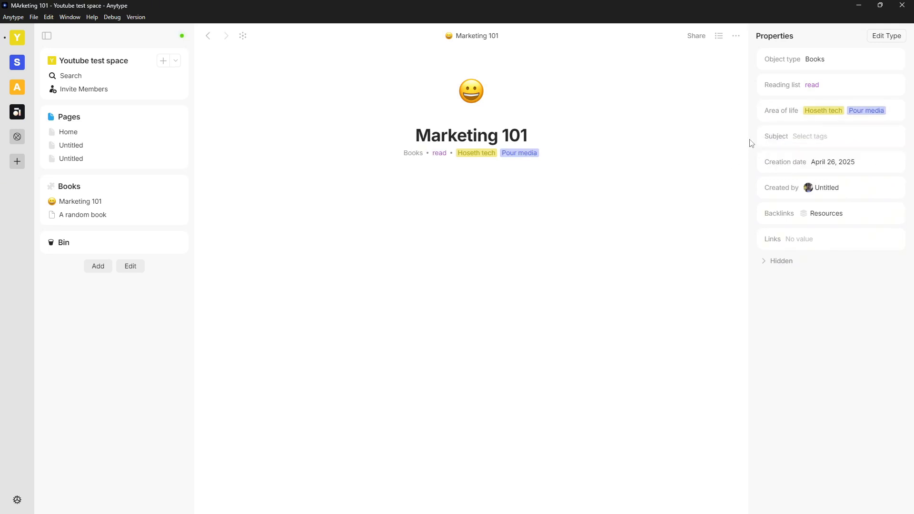
- Assign the Marketing tag to the book's Subject property
left_click(834, 142)
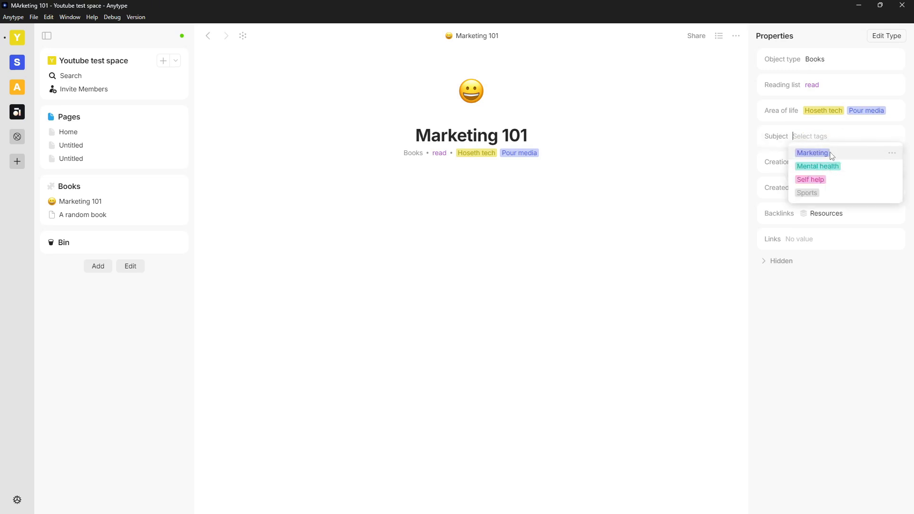
left_click(832, 156)
left_click(706, 181)
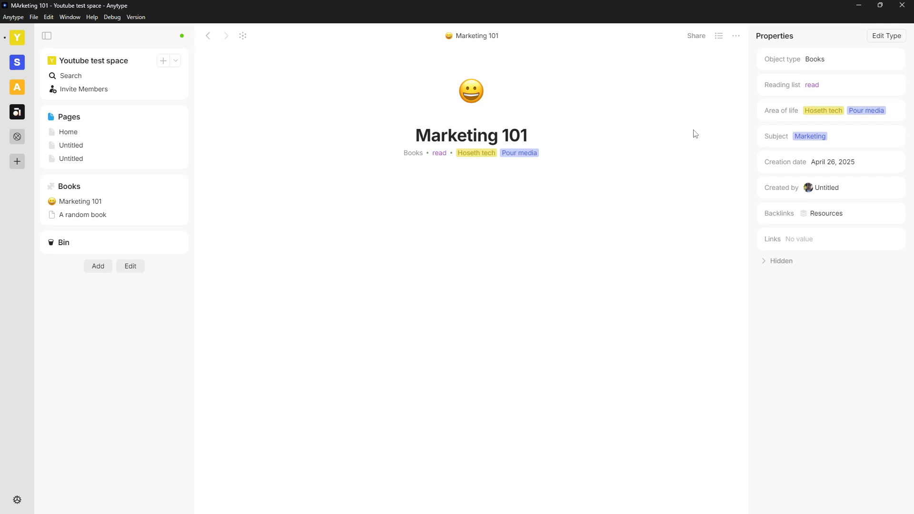
- Rename the book Marketing camp 101 by adding the word camp before the number
left_click(560, 128)
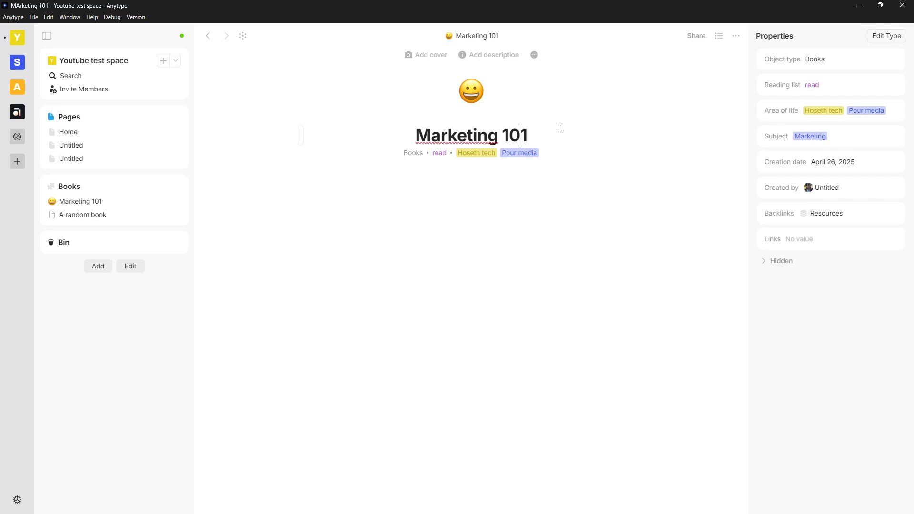
key("Left")
key("Left")
key("Left")
type("cam")
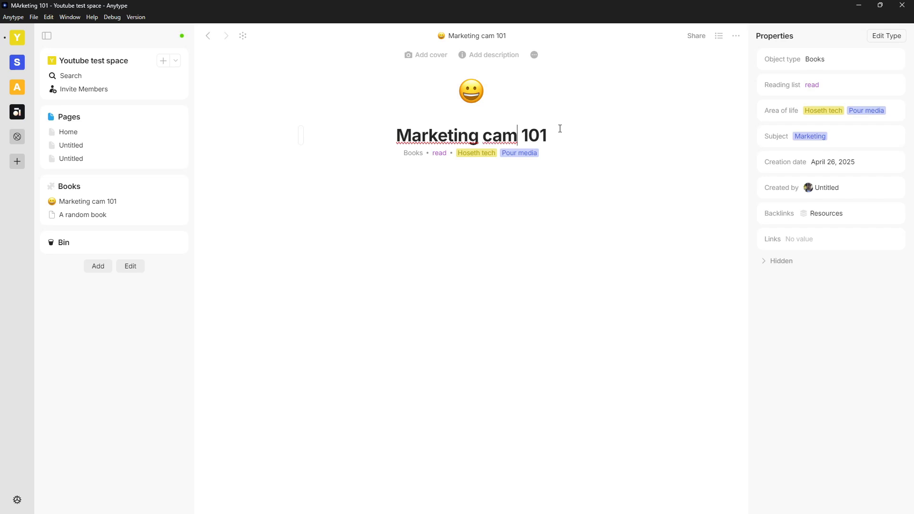
type("pi")
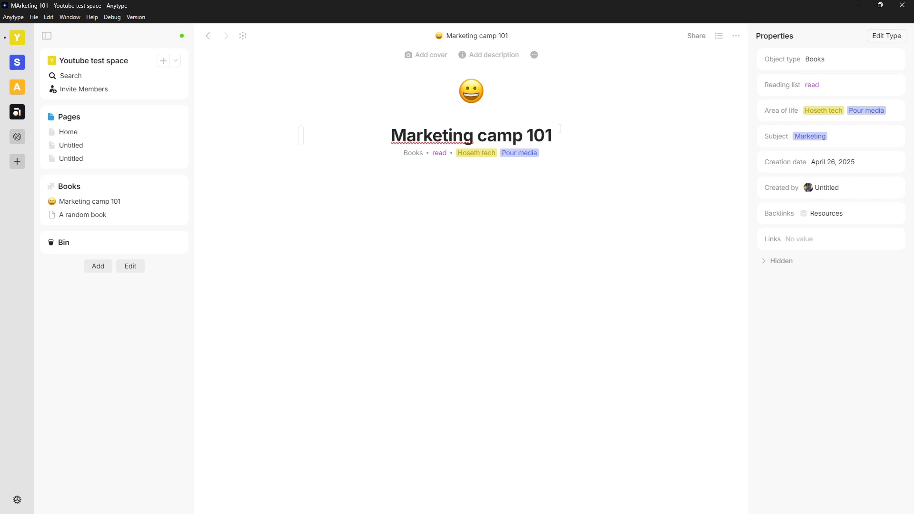
key("BackSpace")
key("BackSpace")
key("BackSpace")
key("BackSpace")
key("BackSpace")
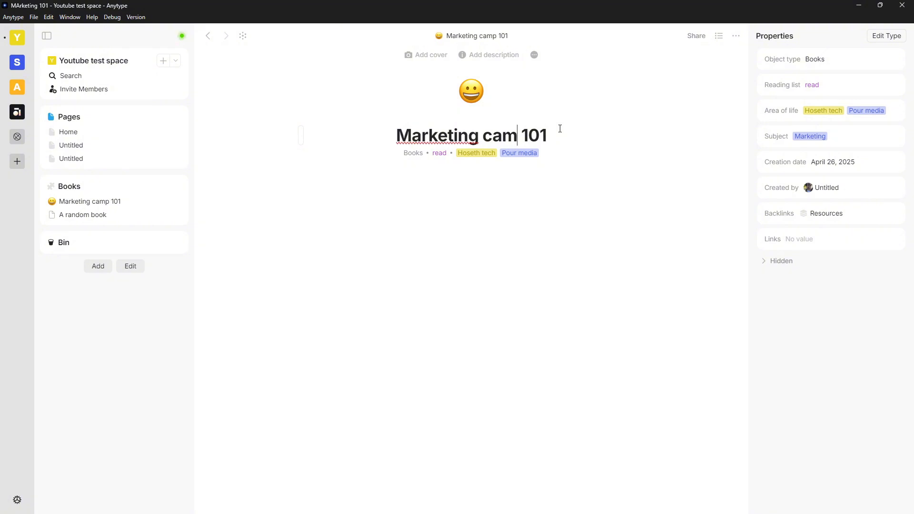
type("camp")
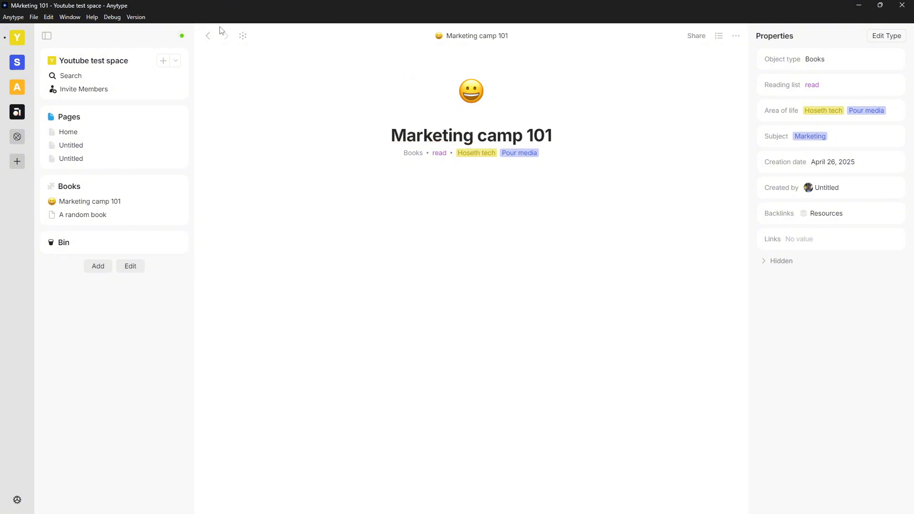
- Go to the Home page and start an empty text line below the Resources link
left_click(208, 36)
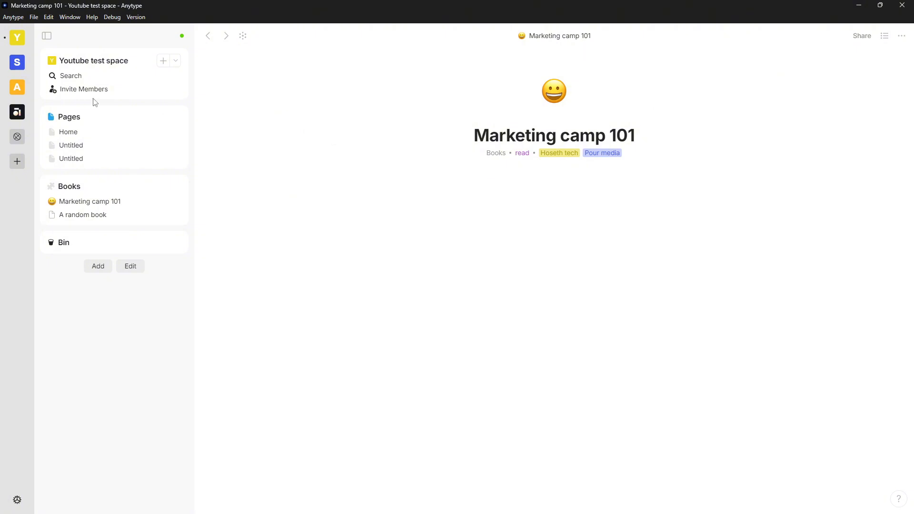
left_click(80, 131)
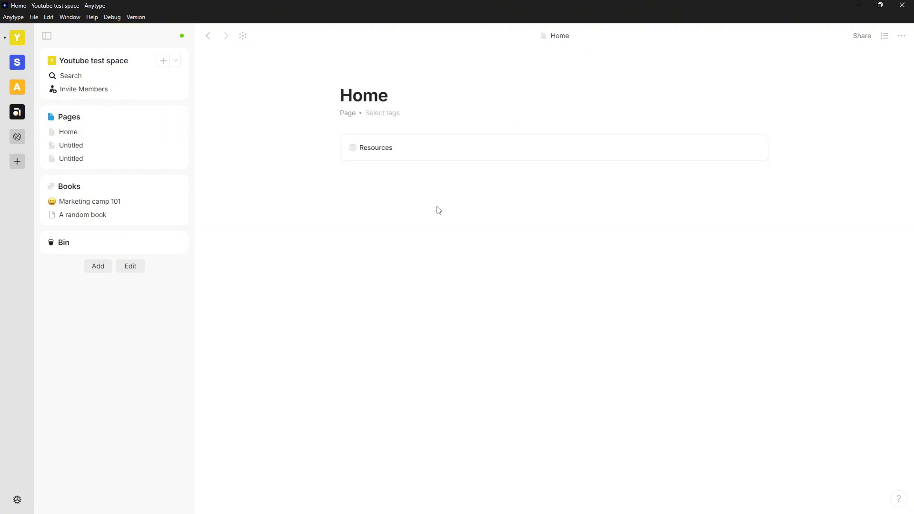
left_click(409, 195)
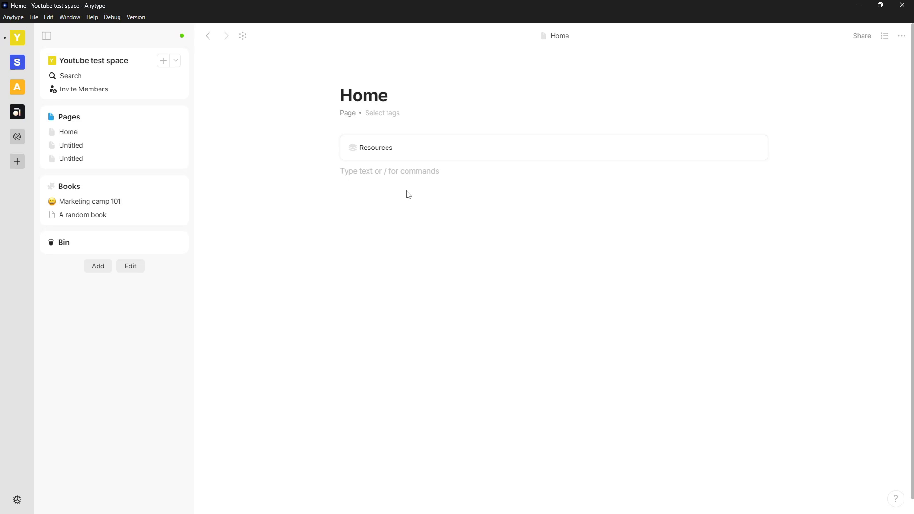
- Look through the object types in the space settings, including the Books type, and return to the Home page
left_click(100, 67)
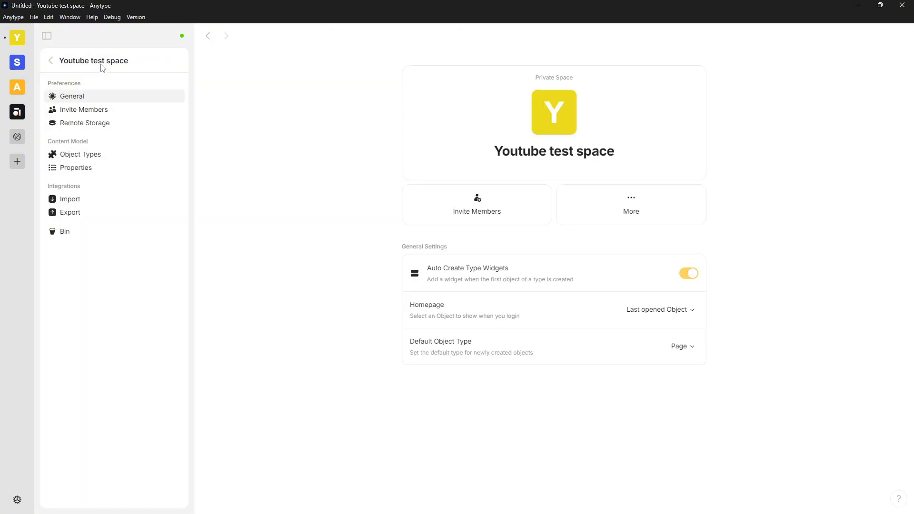
left_click(98, 154)
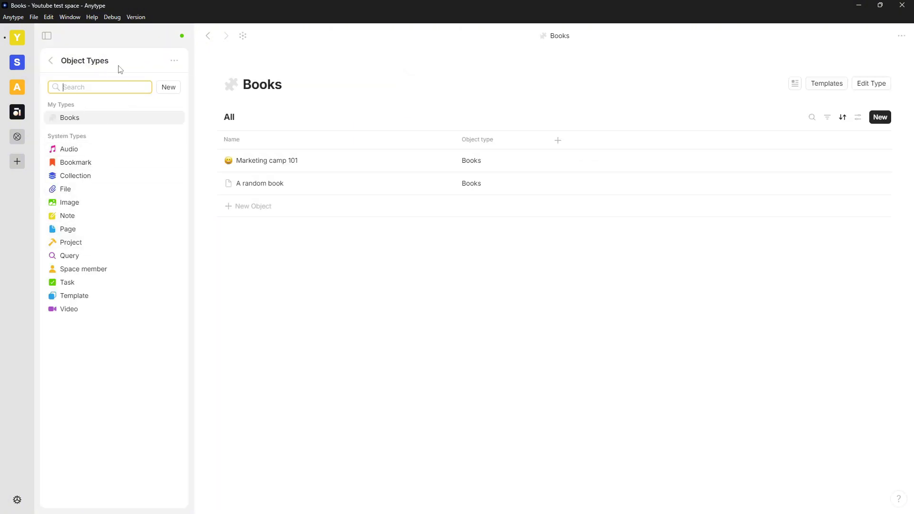
left_click(53, 58)
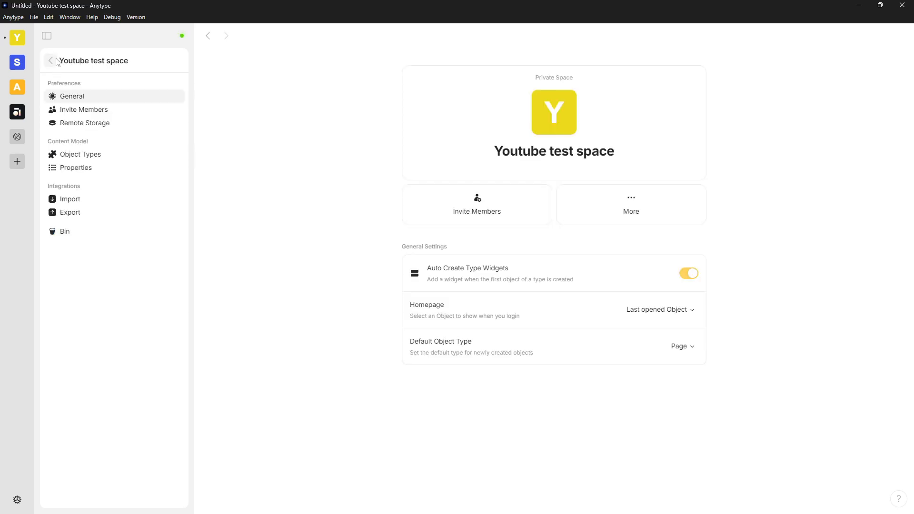
left_click(52, 60)
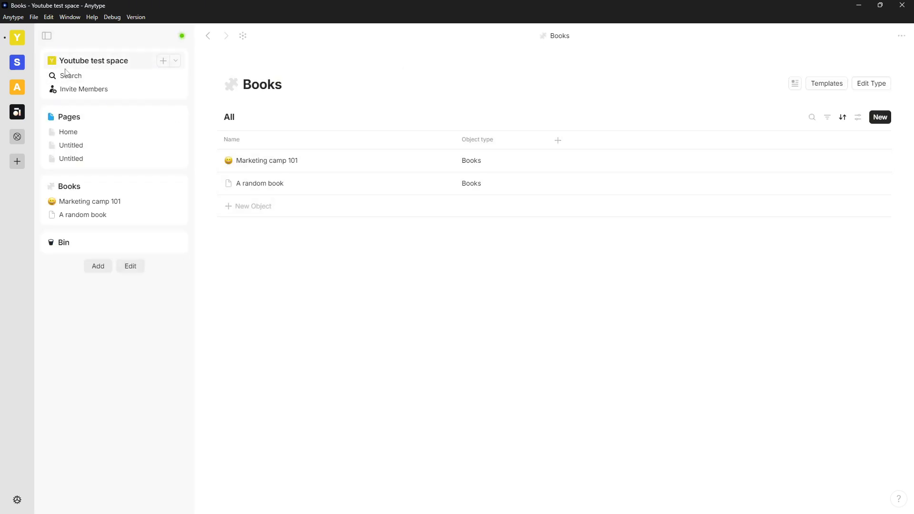
left_click(71, 132)
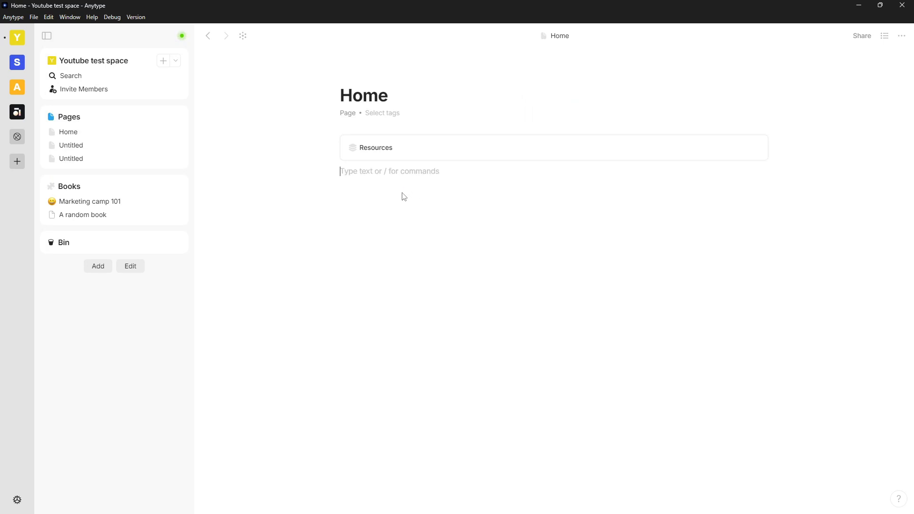
- Create a new Query object below the Resources link on the Home page
type("/")
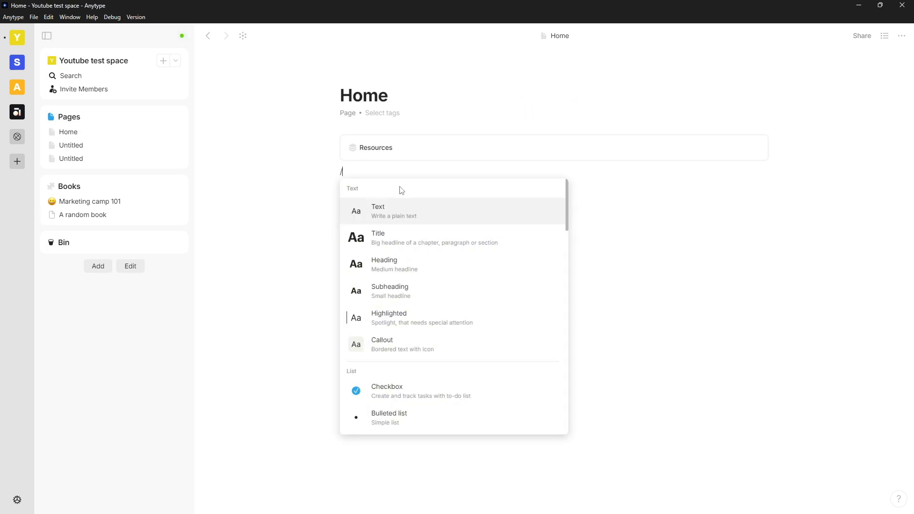
type("set")
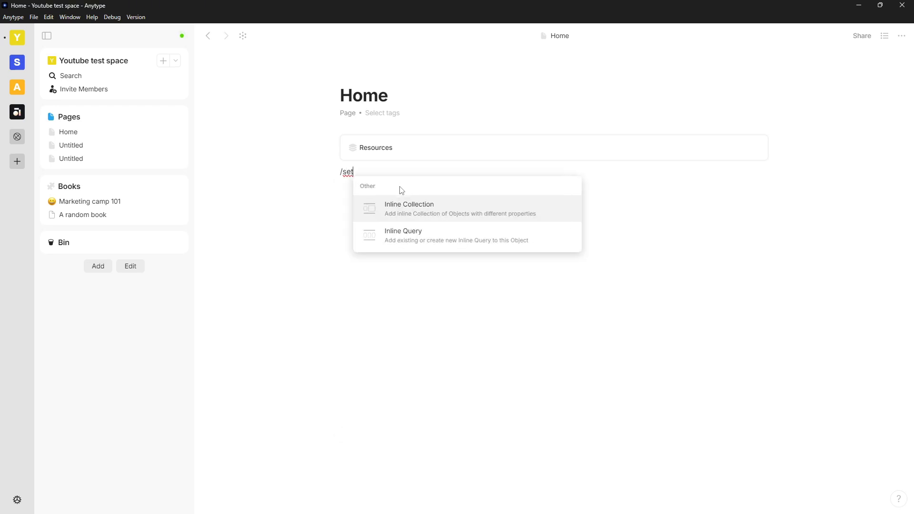
key("BackSpace")
key("BackSpace")
key("BackSpace")
type("que")
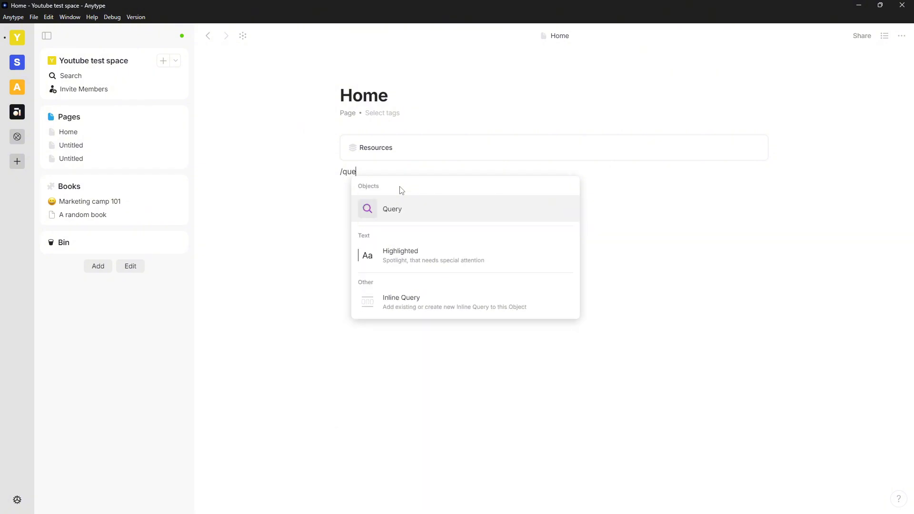
type("ry")
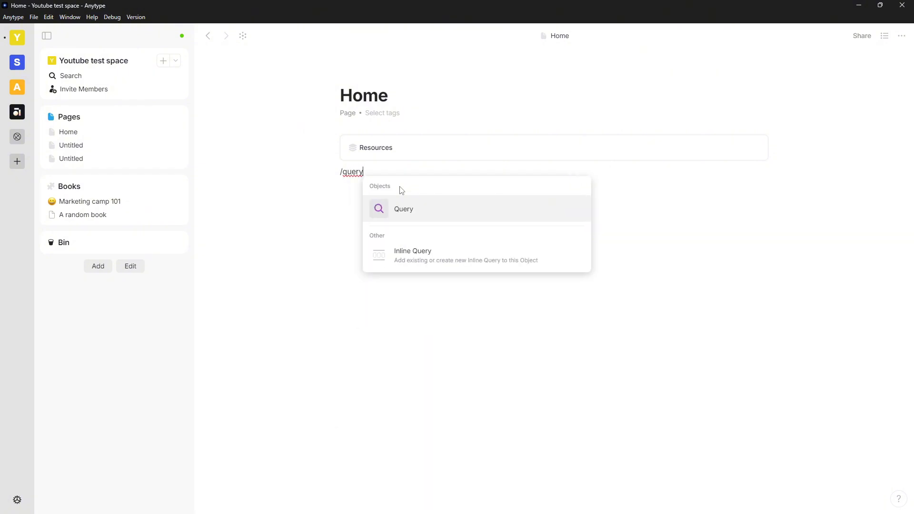
key("Return")
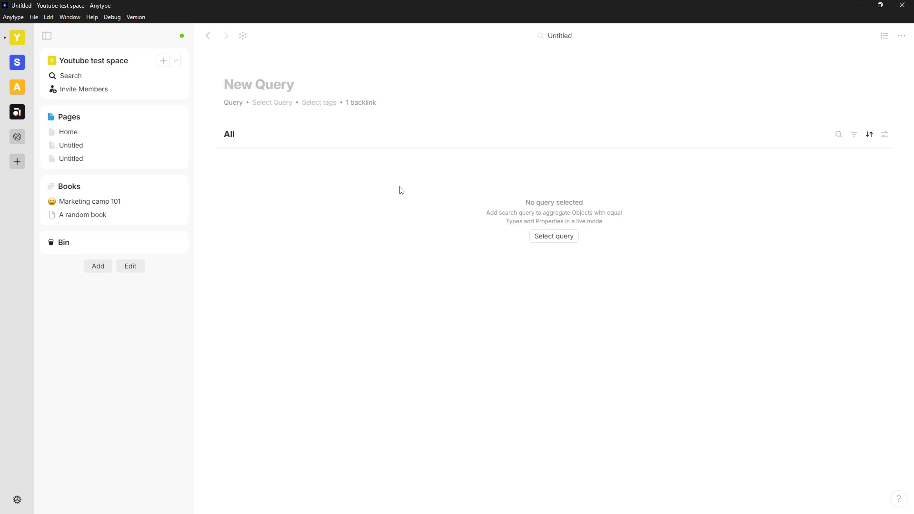
- Set the new query's object type to Project and name the query Projects
left_click(279, 106)
left_click(284, 127)
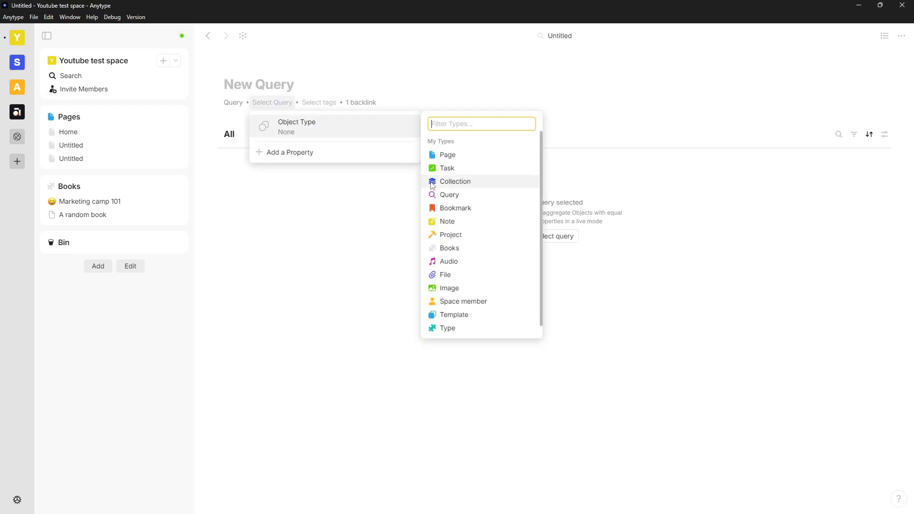
left_click(500, 236)
left_click(353, 103)
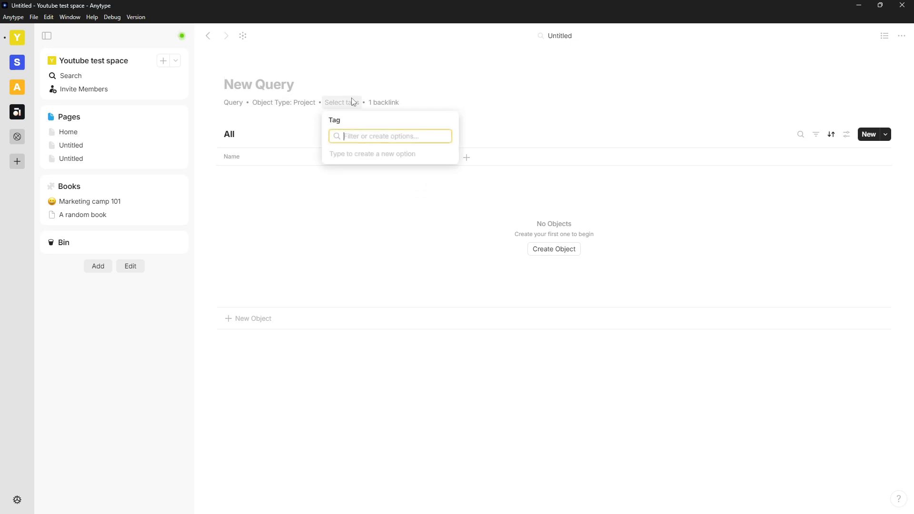
key("Escape")
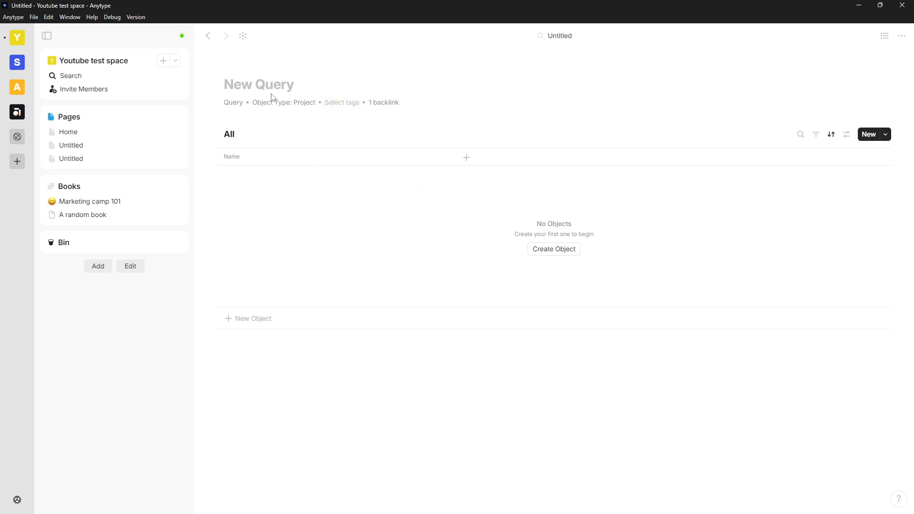
type("Projects")
- Create a new Project object from the query and title it Marketing work
left_click(571, 254)
left_click(311, 181)
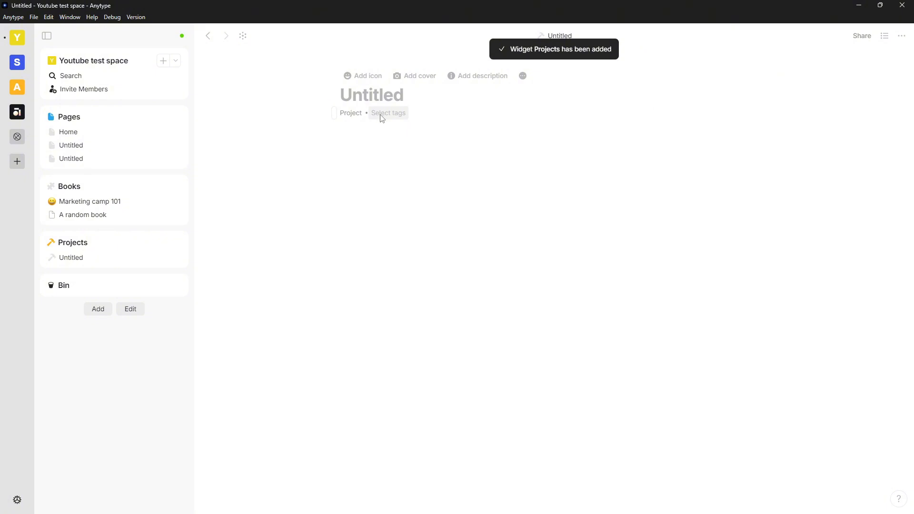
type("MArt")
key("BackSpace")
key("BackSpace")
key("BackSpace")
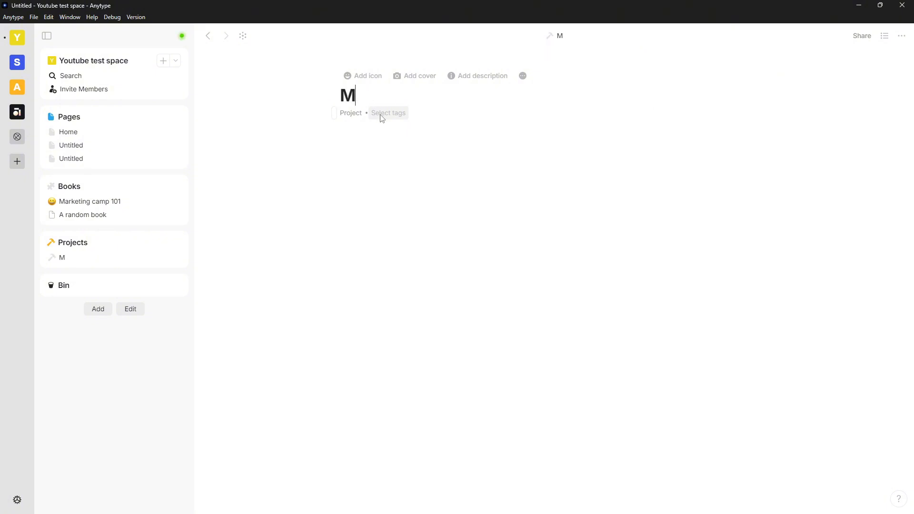
type("arketing wor")
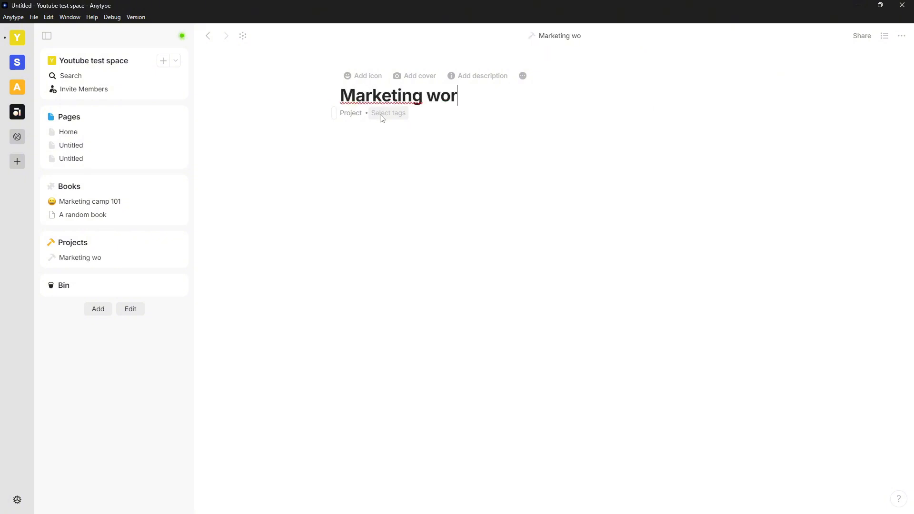
type("k")
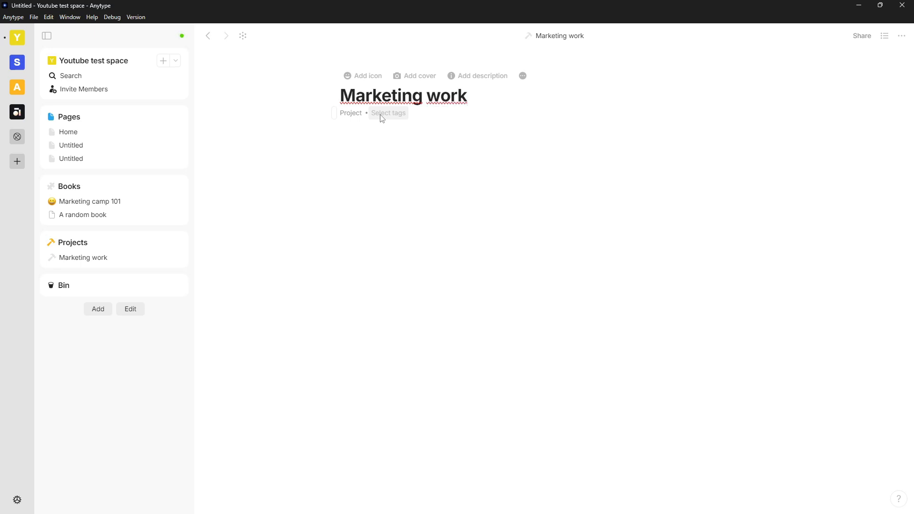
- Insert an inline collection below the Marketing work title and link it to the existing Resources collection
key("Return")
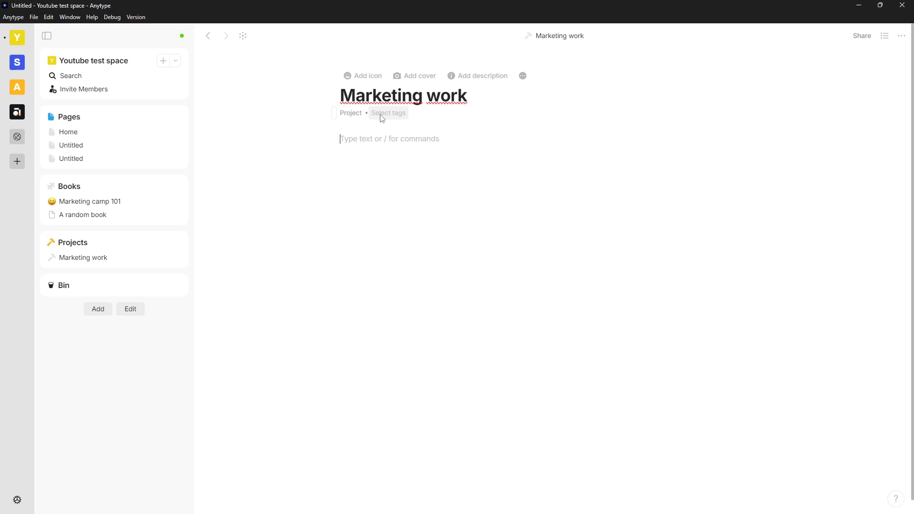
type("/")
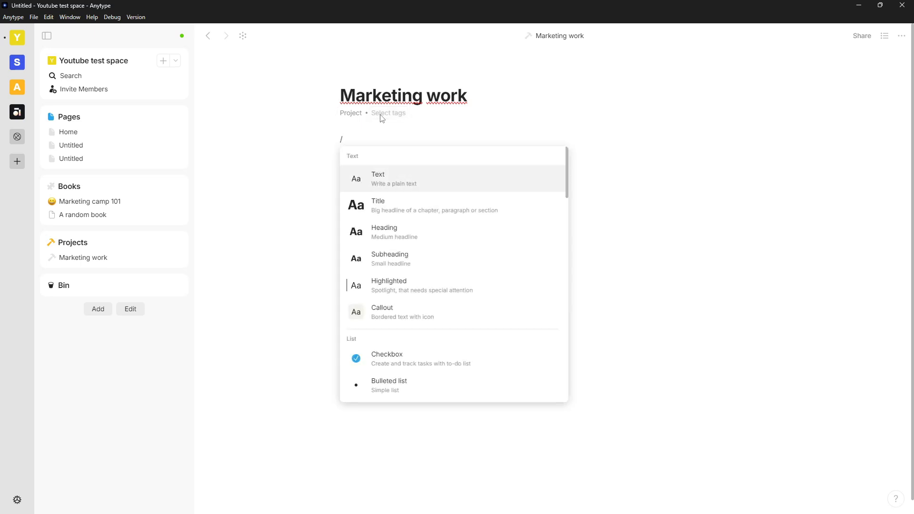
type("co")
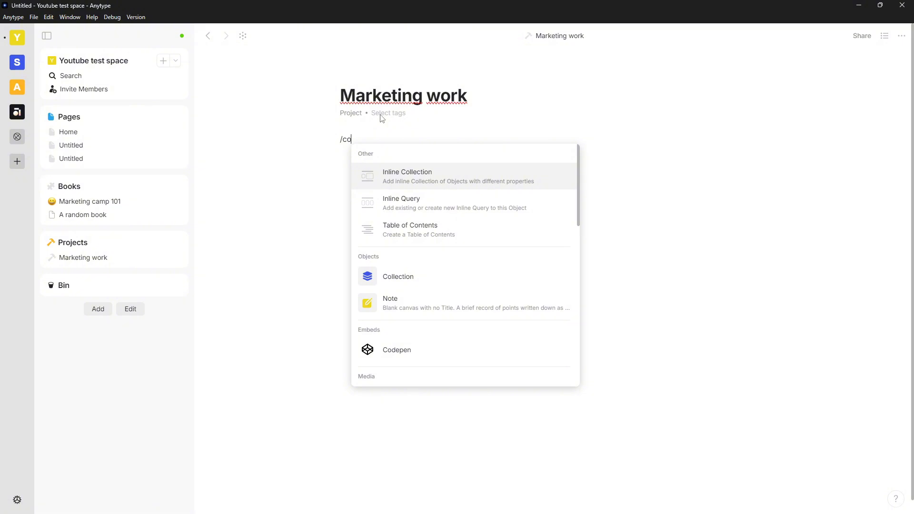
key("Return")
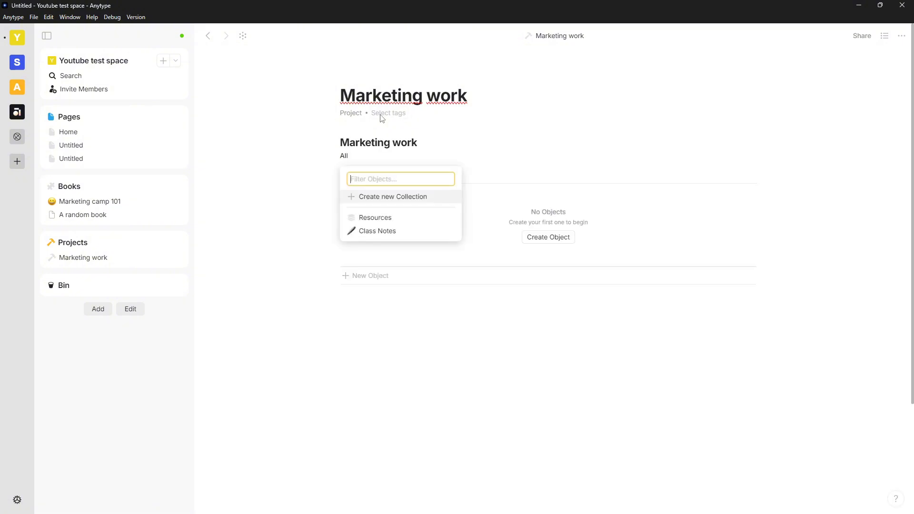
left_click(399, 220)
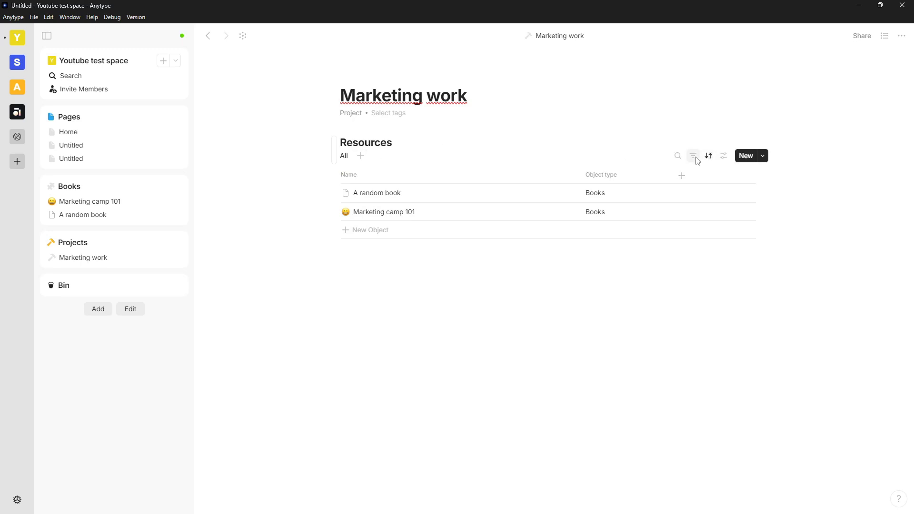
- Add the existing Area of life property as a column in the inline Resources collection
left_click(694, 157)
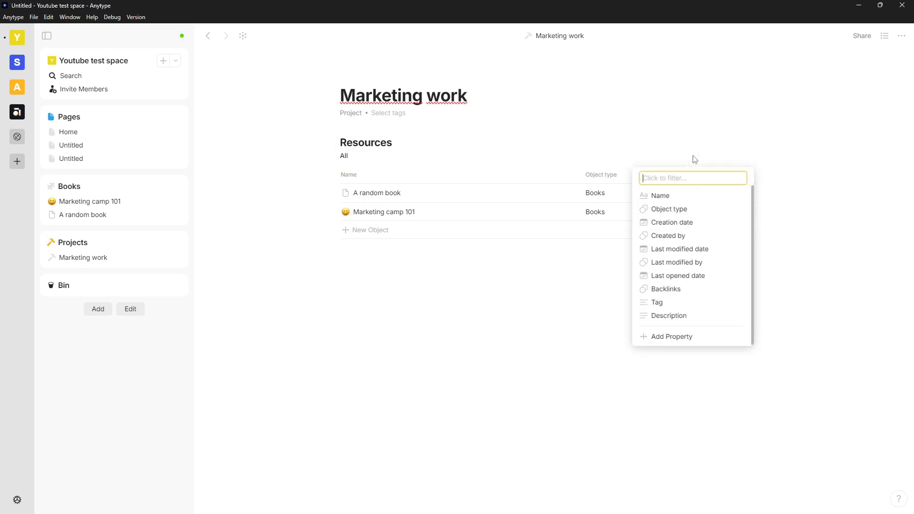
left_click(694, 159)
left_click(681, 176)
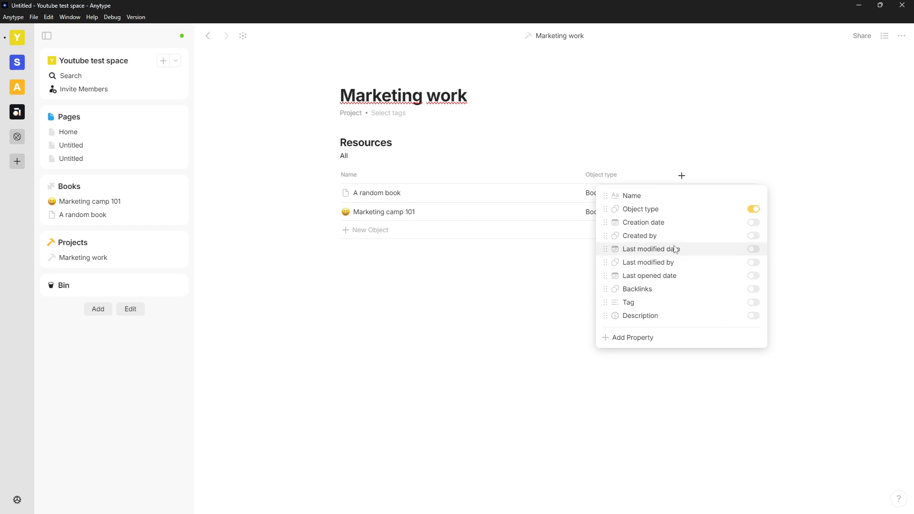
left_click(641, 337)
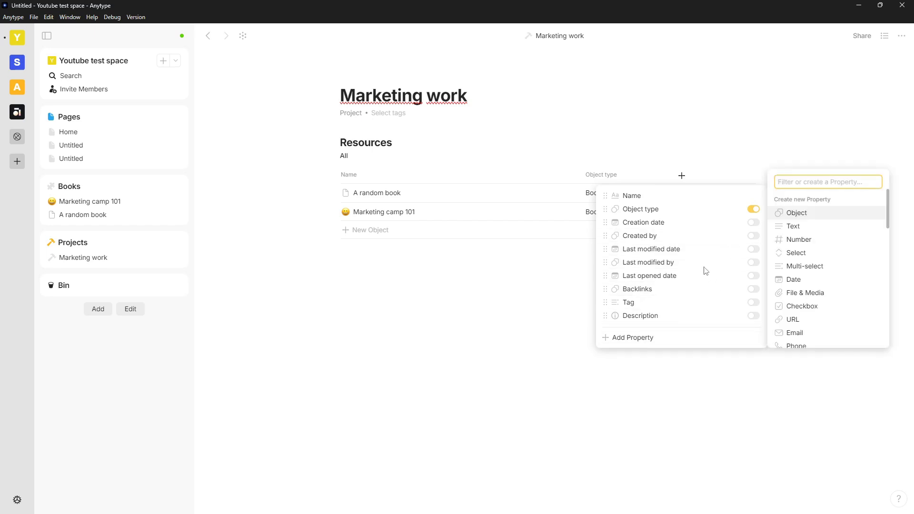
scroll(816, 259, "down", 3)
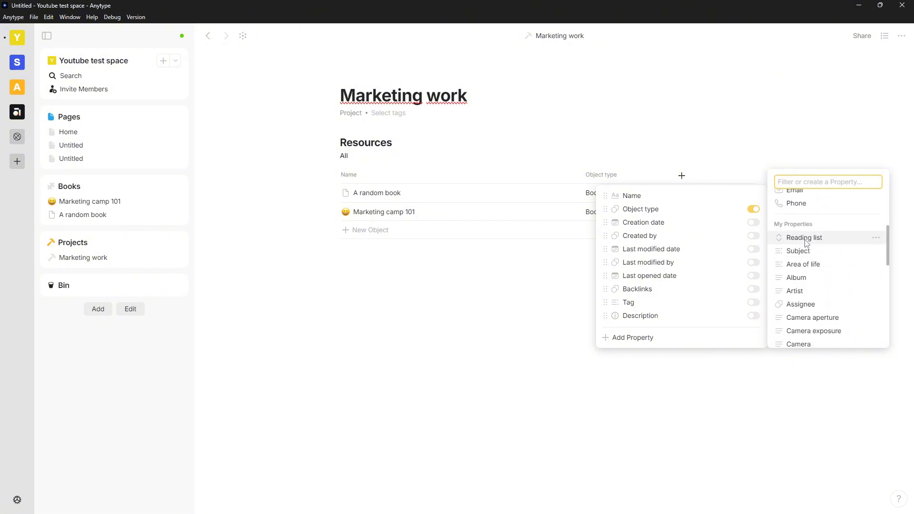
left_click(810, 264)
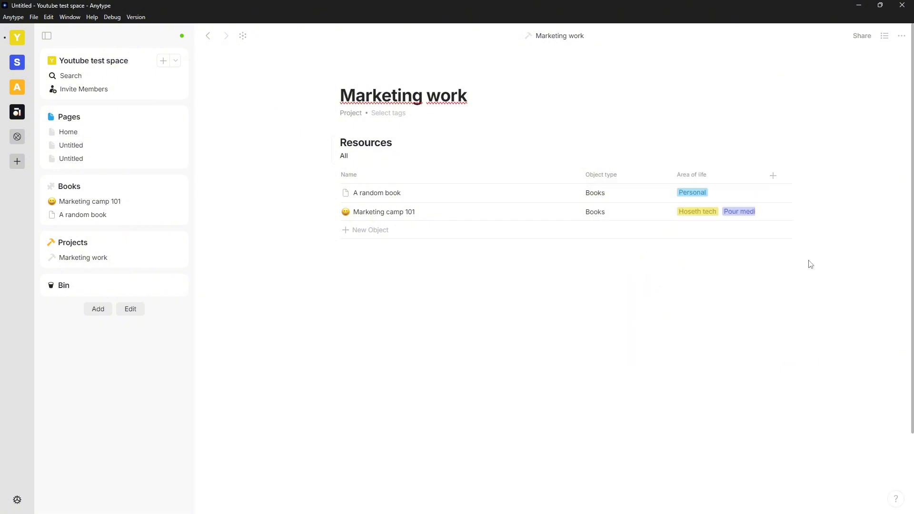
- Add the existing Subject property as a column in the inline Resources collection
left_click(773, 176)
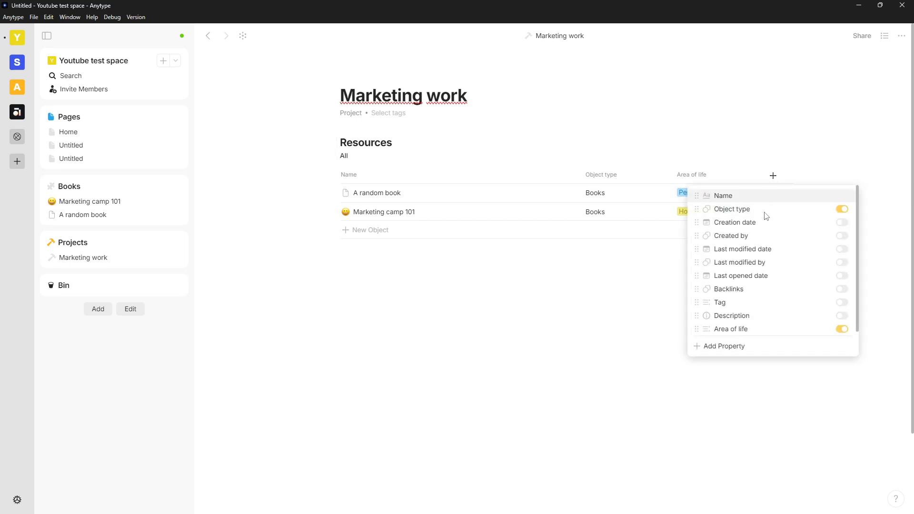
left_click(749, 353)
scroll(646, 287, "down", 5)
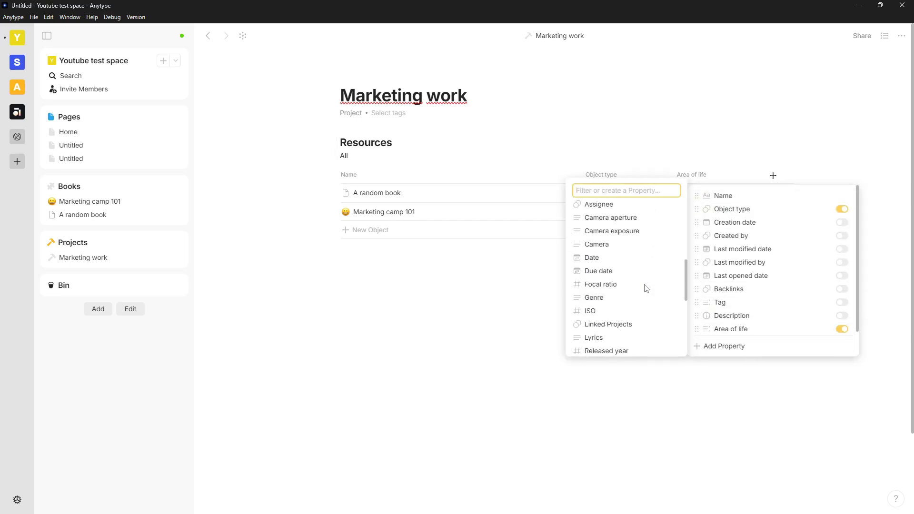
scroll(629, 281, "up", 3)
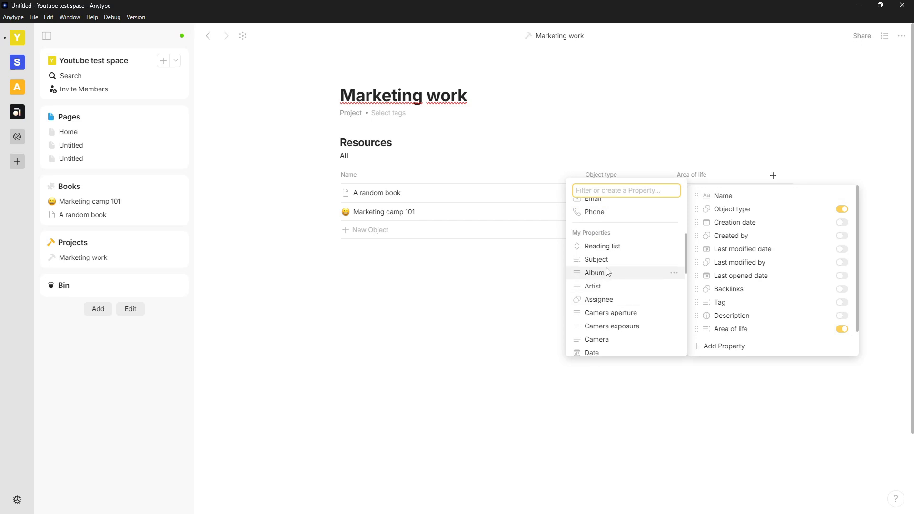
scroll(627, 299, "down", 1)
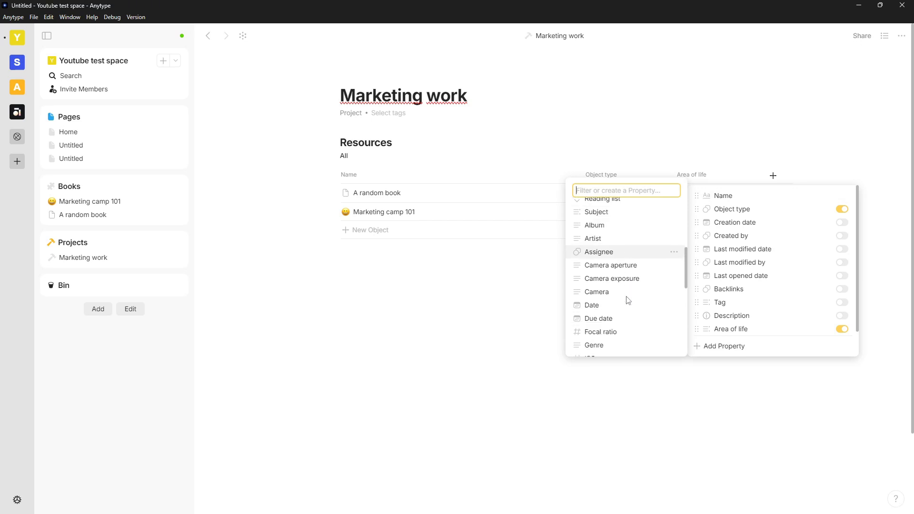
scroll(629, 300, "down", 5)
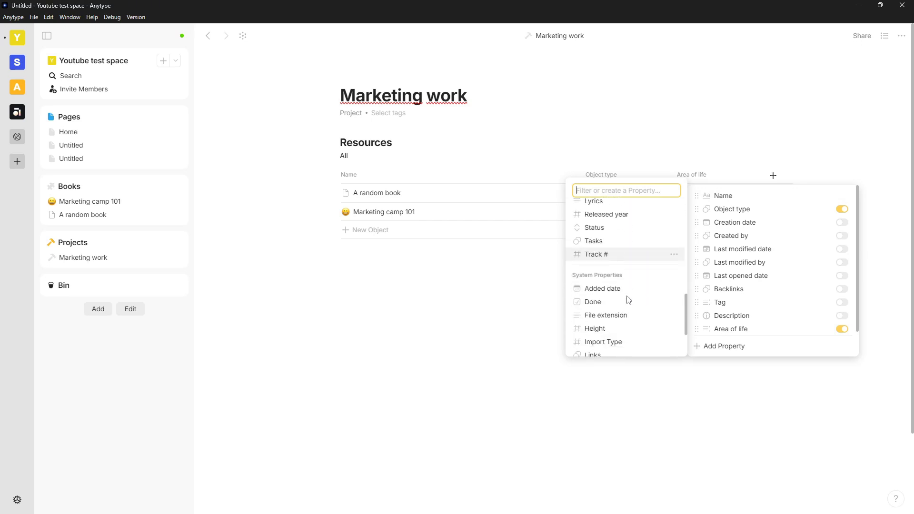
scroll(624, 291, "up", 6)
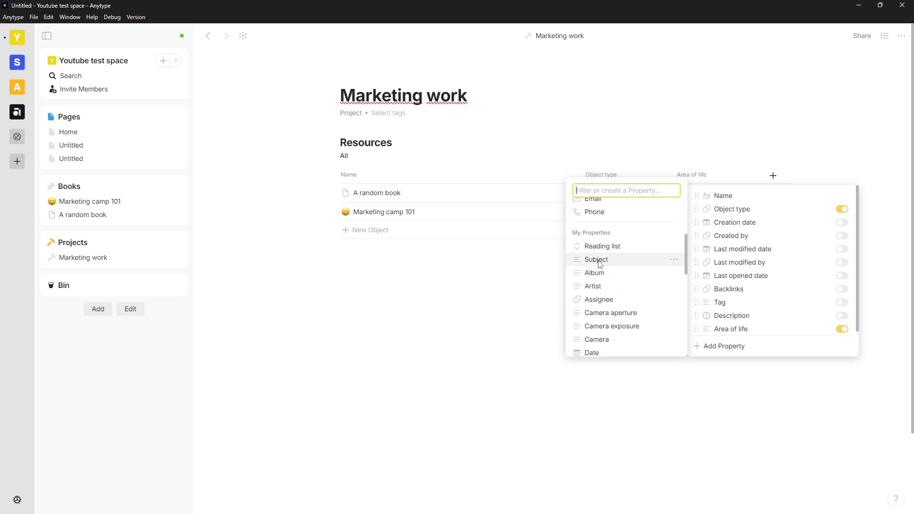
left_click(598, 264)
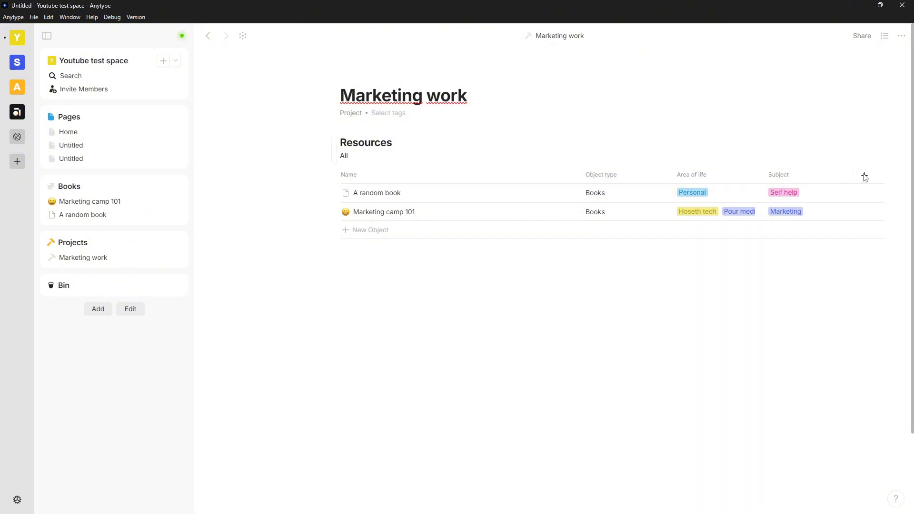
- View the Marketing camp 101 book and its properties, and return to the Marketing work project
left_click(524, 217)
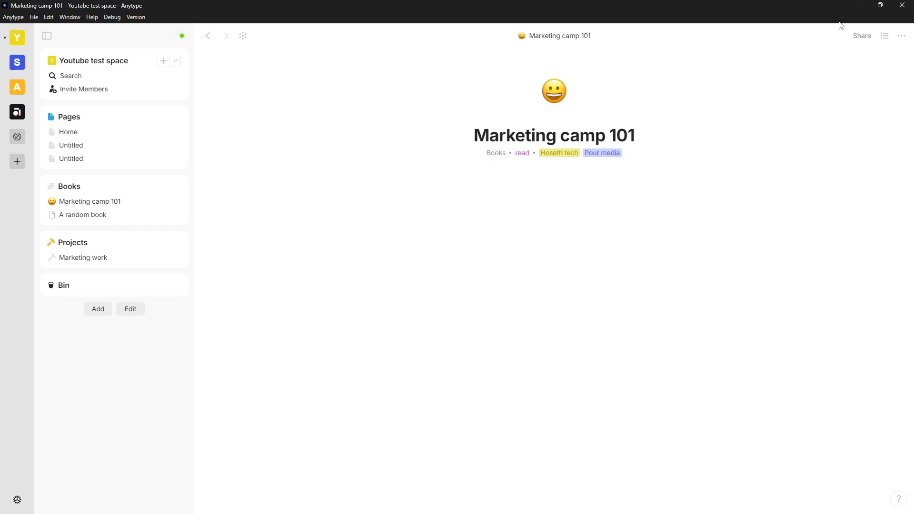
left_click(885, 37)
key("Escape")
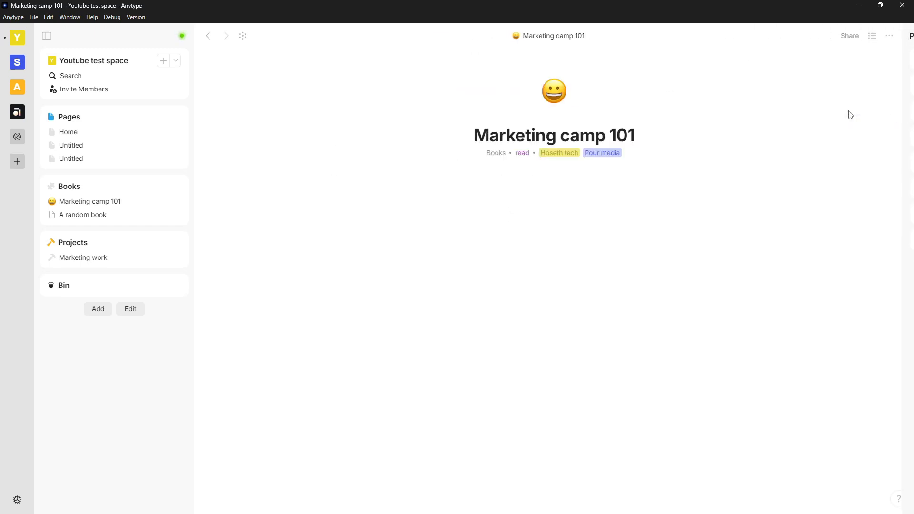
left_click(208, 36)
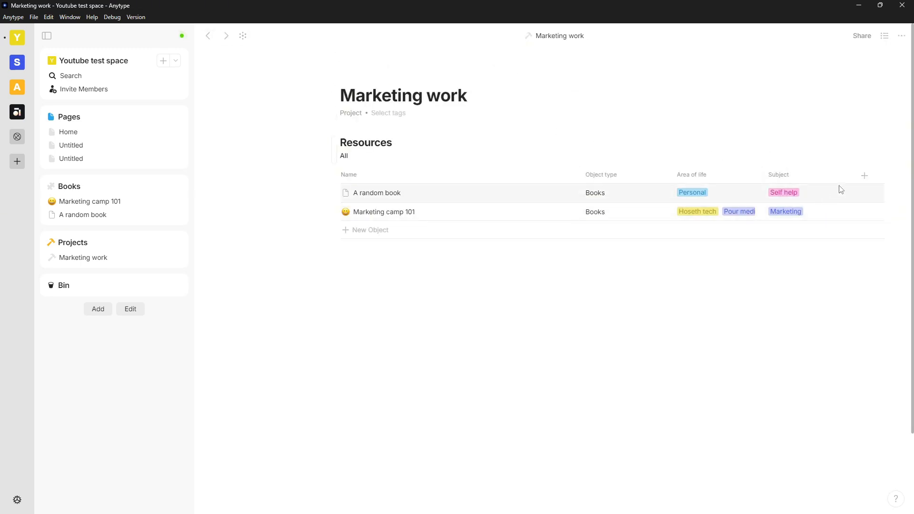
left_click(865, 177)
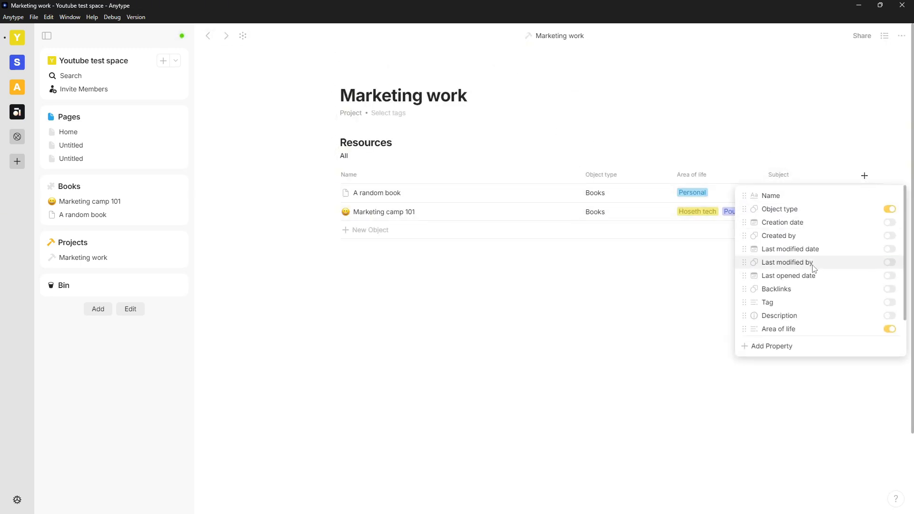
left_click(793, 344)
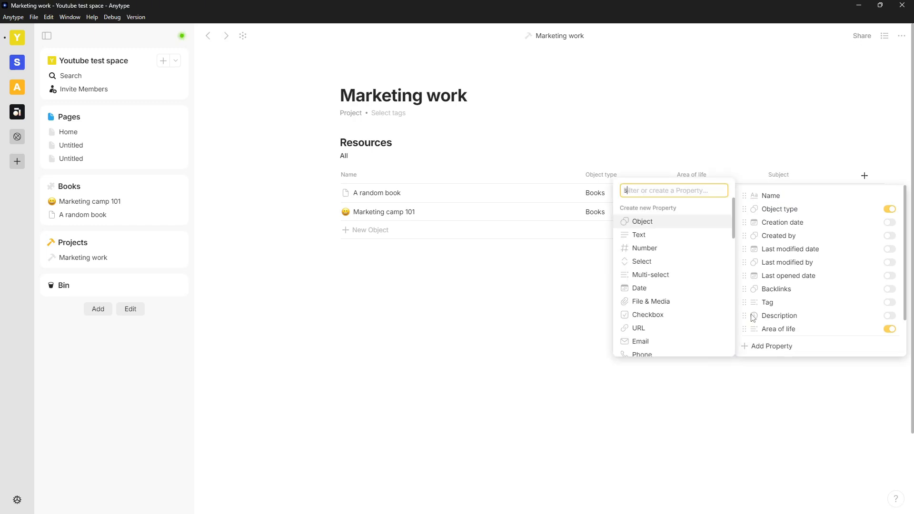
type("s")
key("BackSpace")
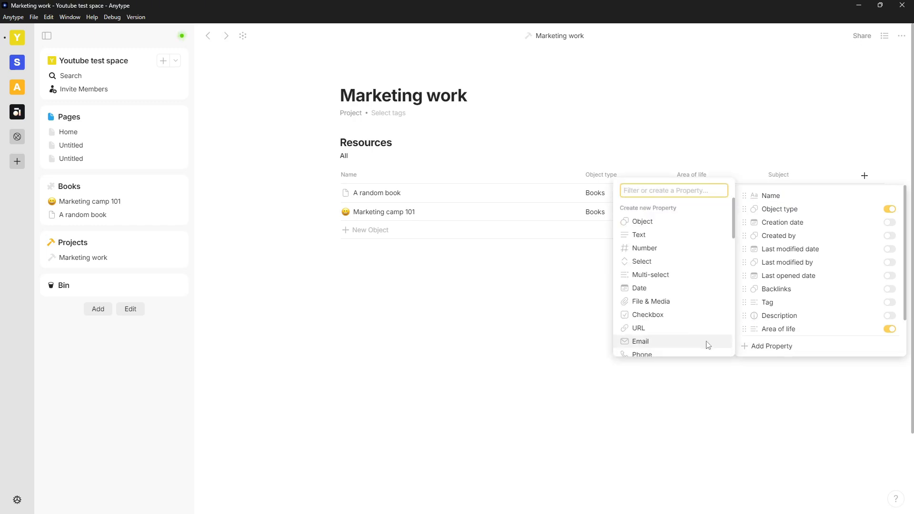
left_click(739, 382)
left_click(745, 378)
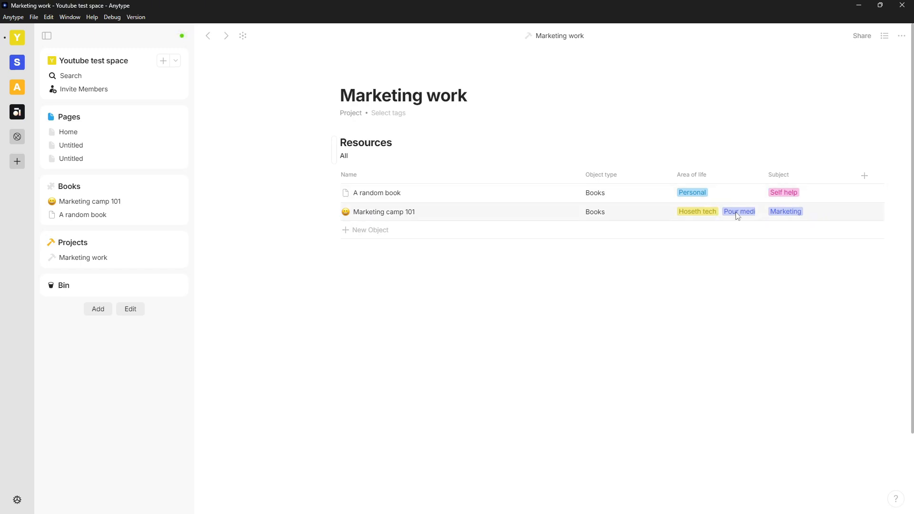
- Filter the inline Resources collection by Area of life with the condition Has any of Hoseth tech
mouse_move(724, 156)
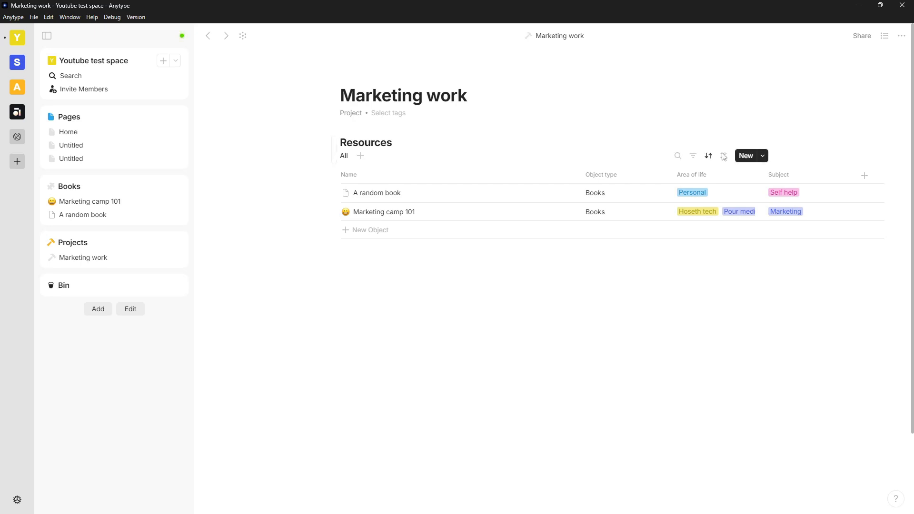
left_click(692, 157)
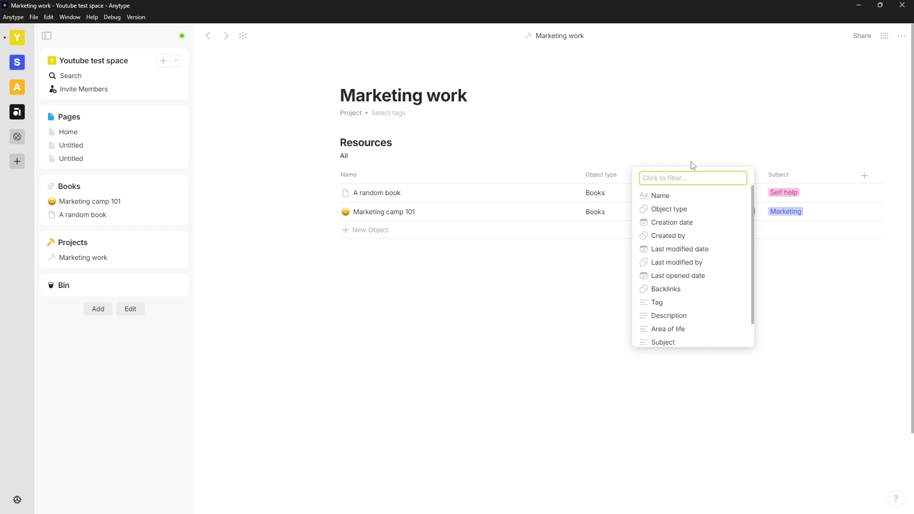
type("subj")
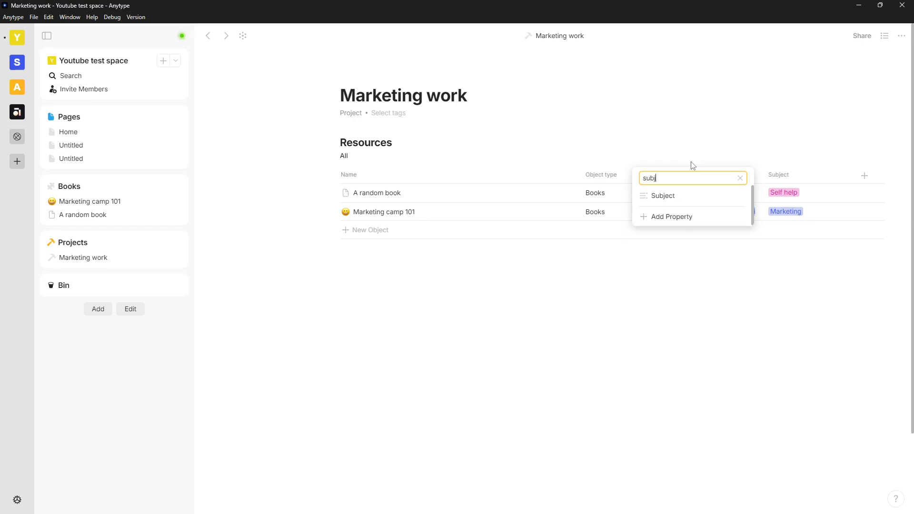
left_click(741, 179)
type("are")
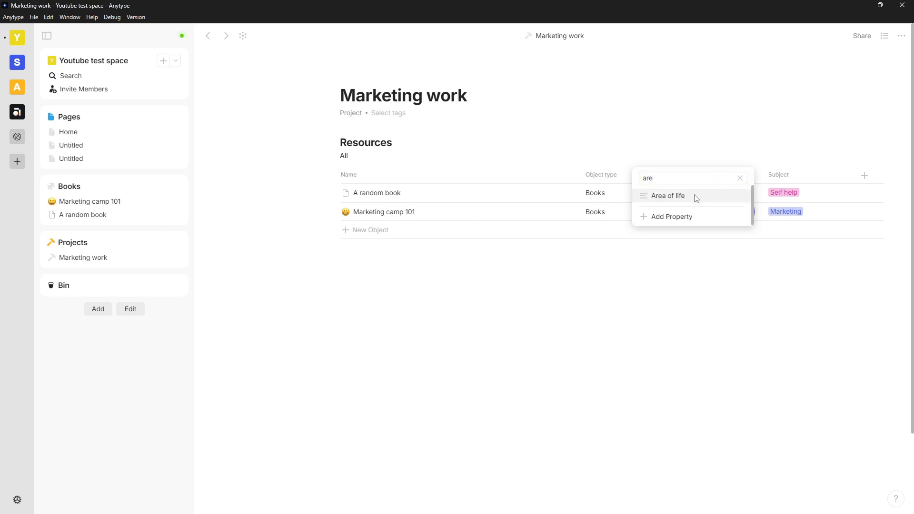
left_click(697, 198)
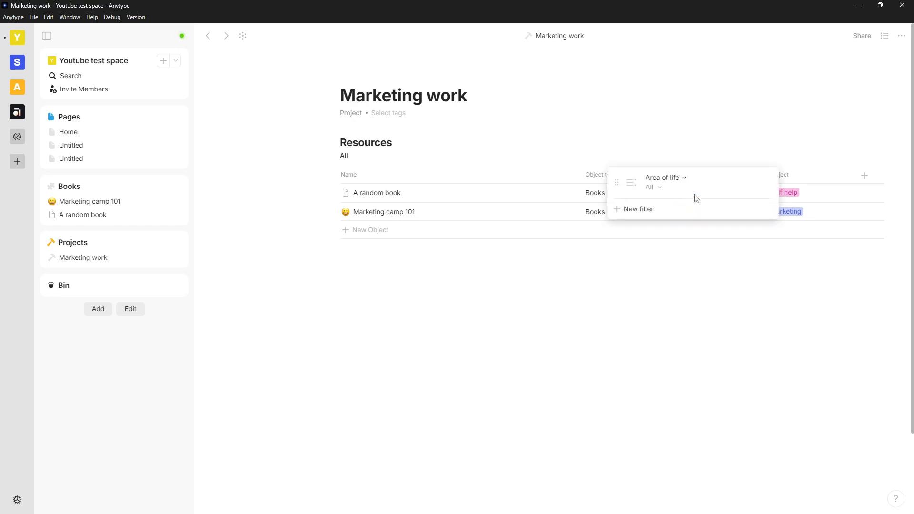
left_click(657, 188)
mouse_move(667, 224)
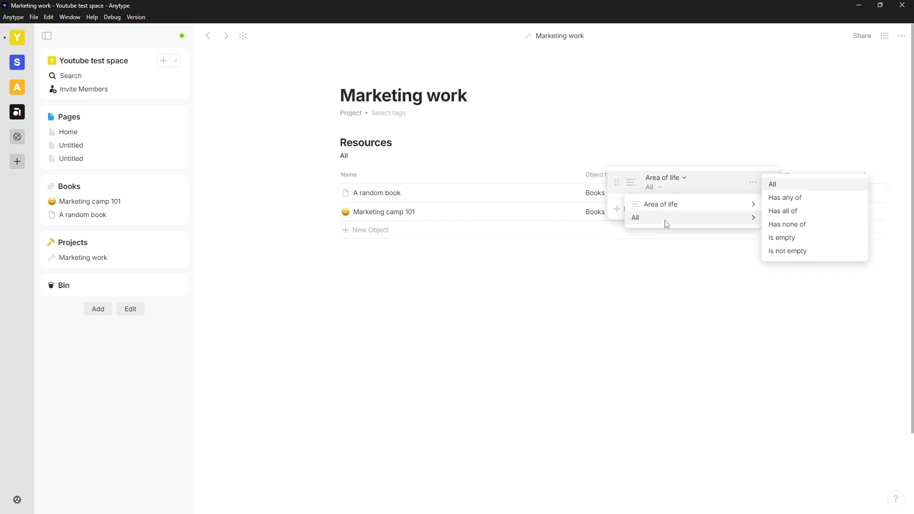
left_click(799, 204)
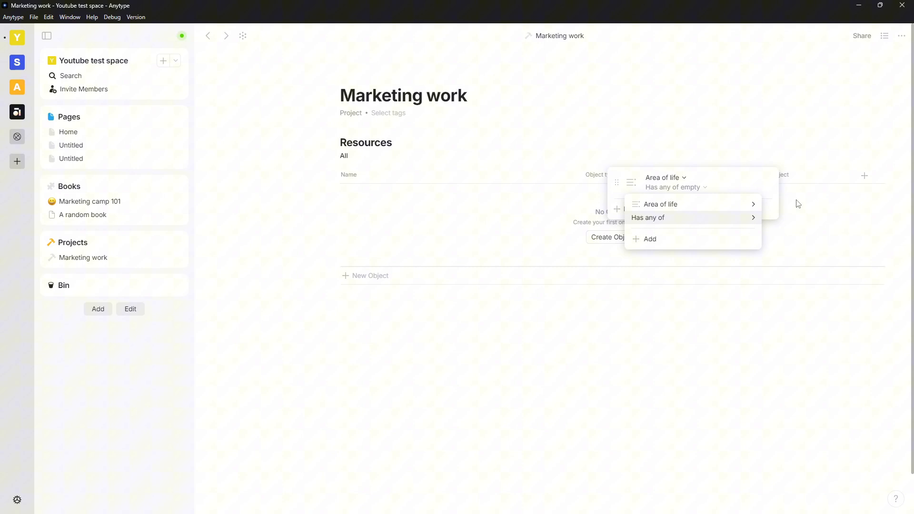
left_click(689, 241)
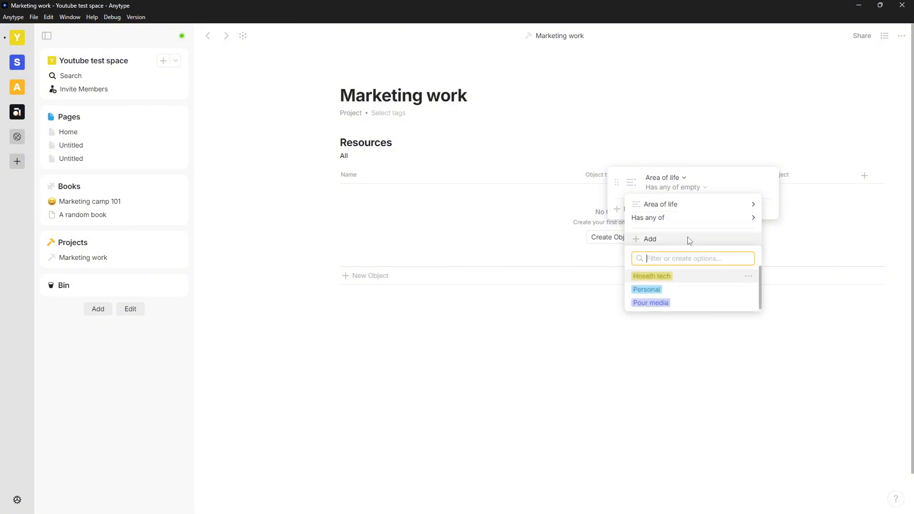
left_click(692, 277)
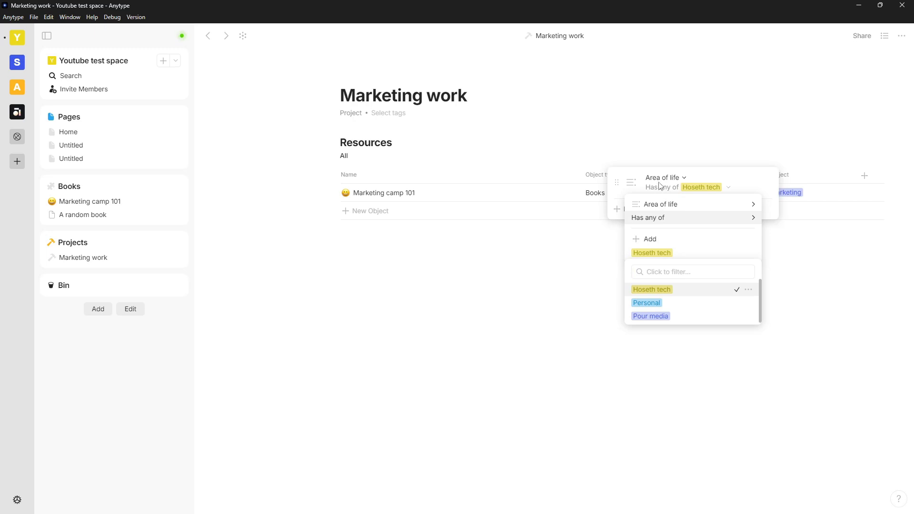
left_click(832, 276)
left_click(832, 274)
left_click(832, 272)
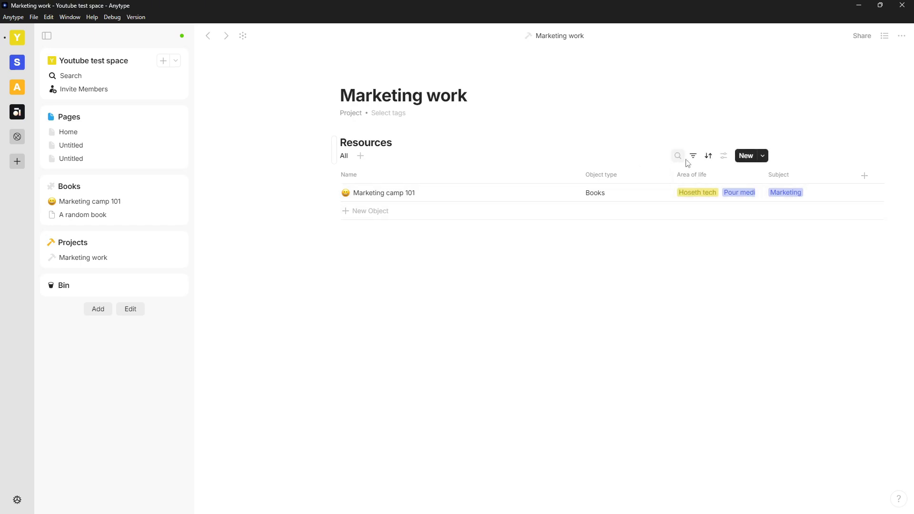
- Add a second filter to the inline Resources collection for Subject with the condition Has any of Marketing
left_click(696, 156)
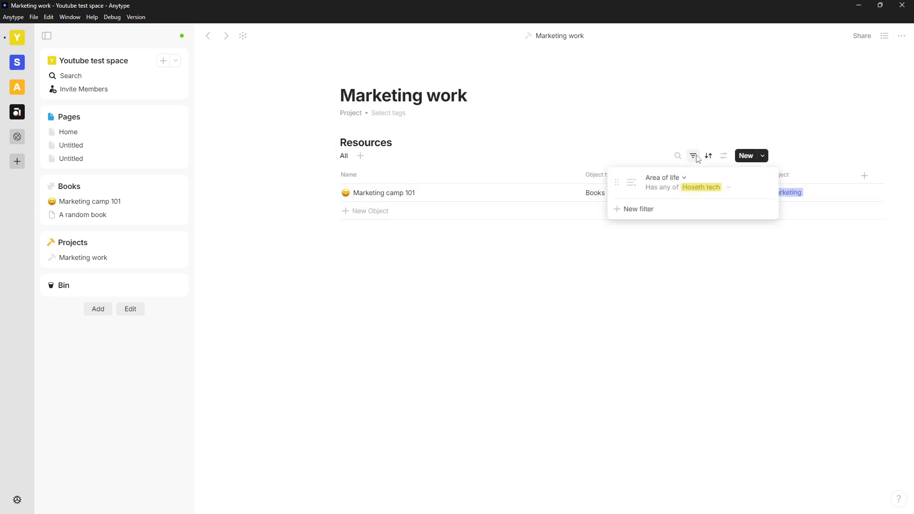
left_click(643, 210)
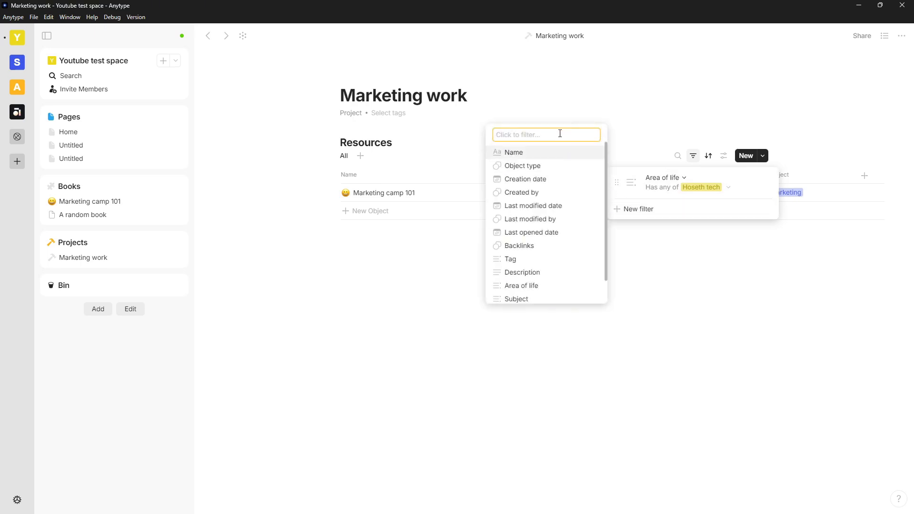
type("subj")
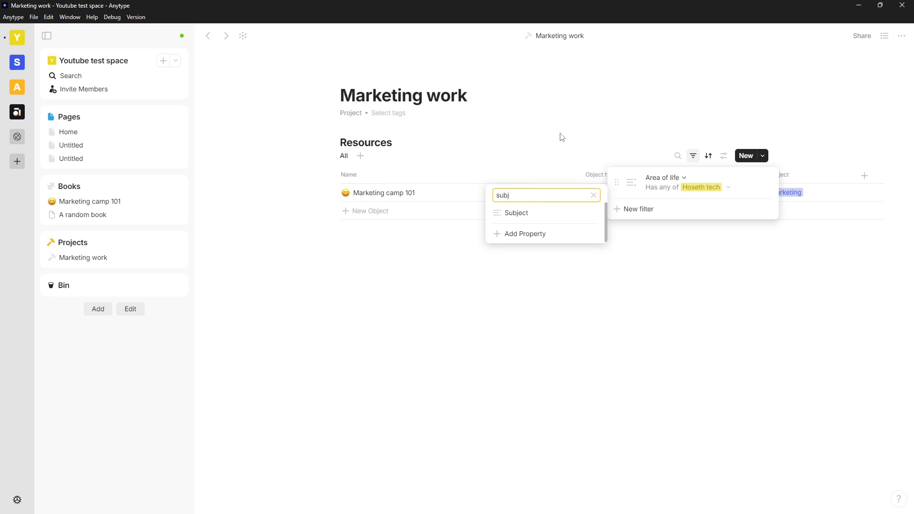
left_click(572, 214)
left_click(667, 213)
mouse_move(661, 234)
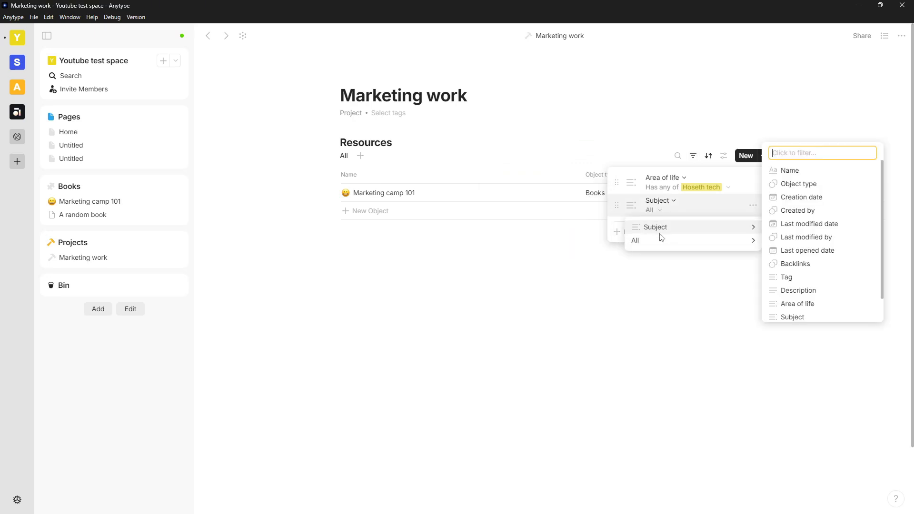
mouse_move(700, 247)
left_click(797, 220)
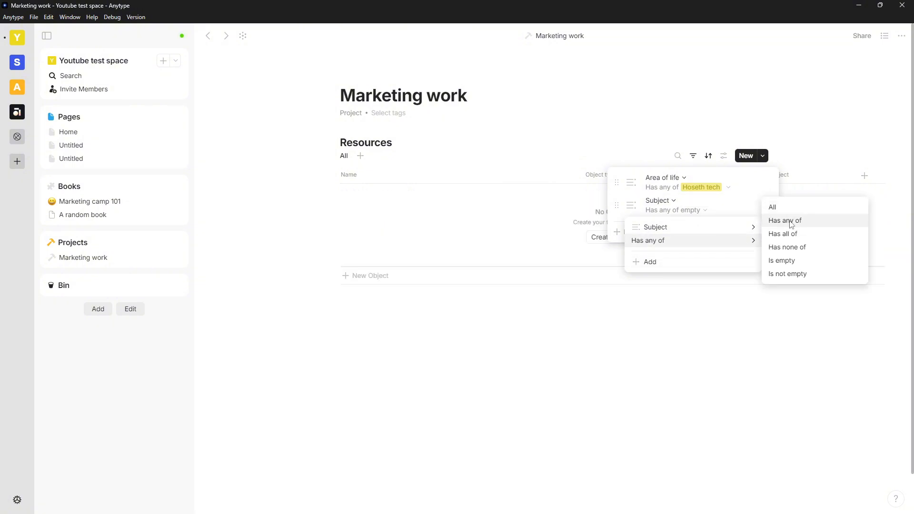
left_click(638, 261)
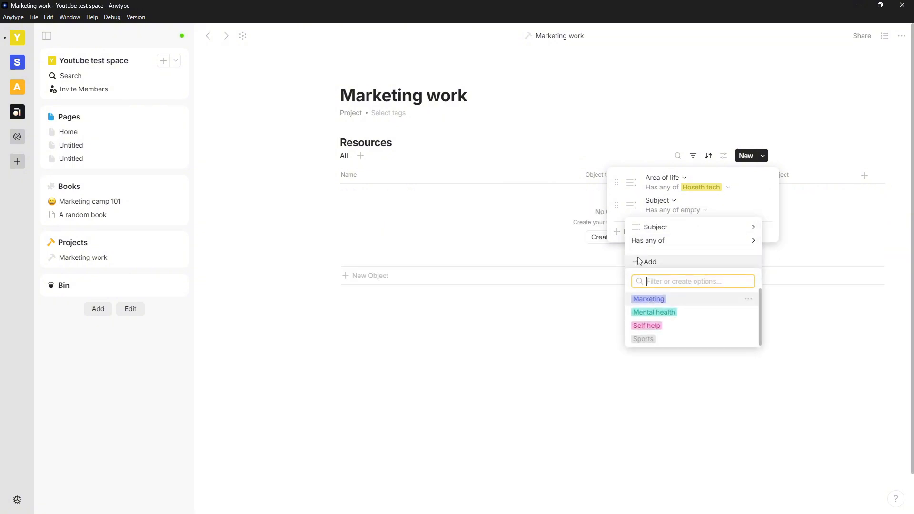
left_click(682, 303)
key("Escape")
key("Escape")
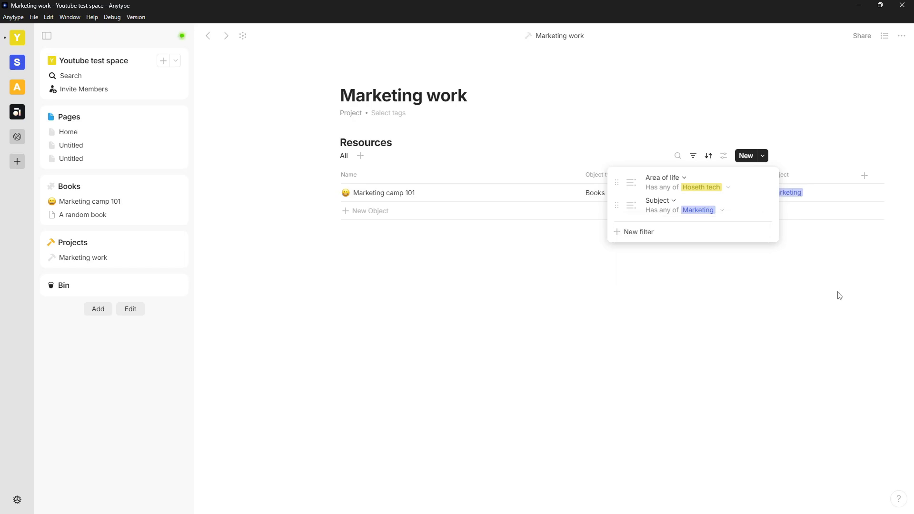
left_click(833, 296)
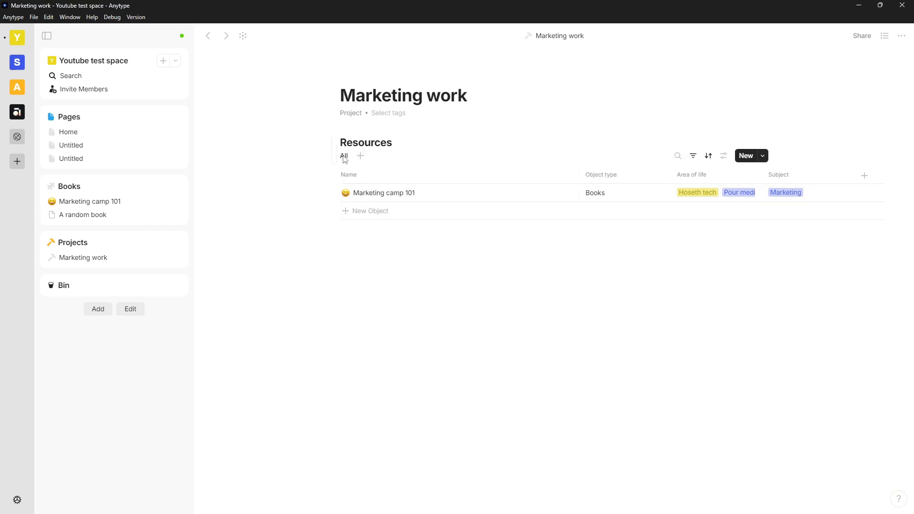
- Switch the inline Resources view to the Gallery layout, and view the Marketing camp 101 book from its card before returning to Marketing work
left_click(724, 160)
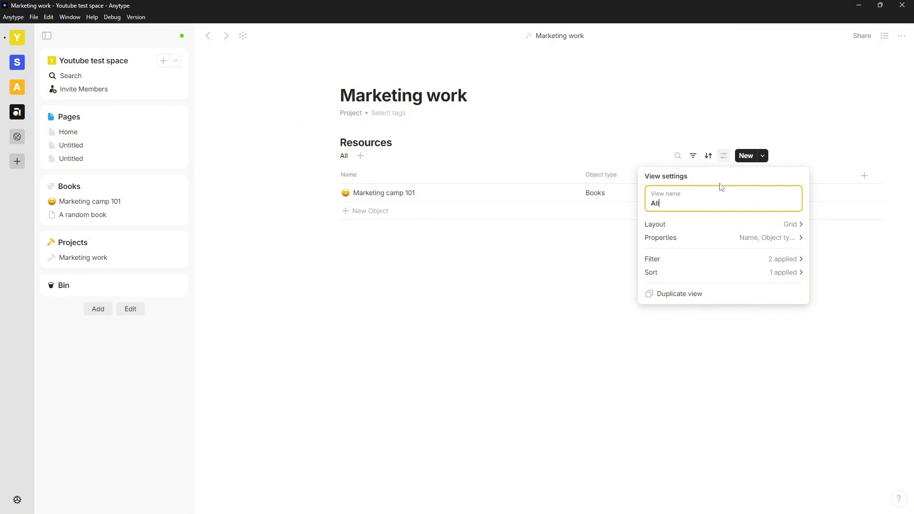
left_click(792, 225)
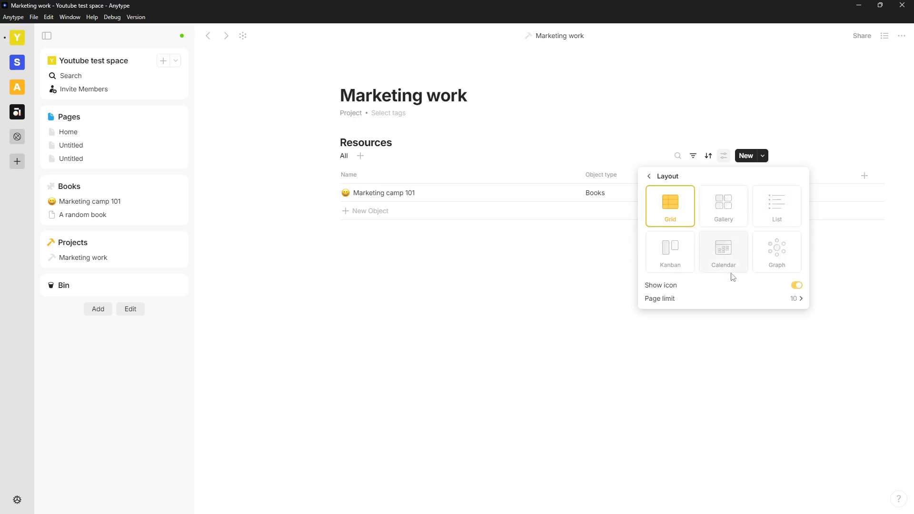
left_click(736, 205)
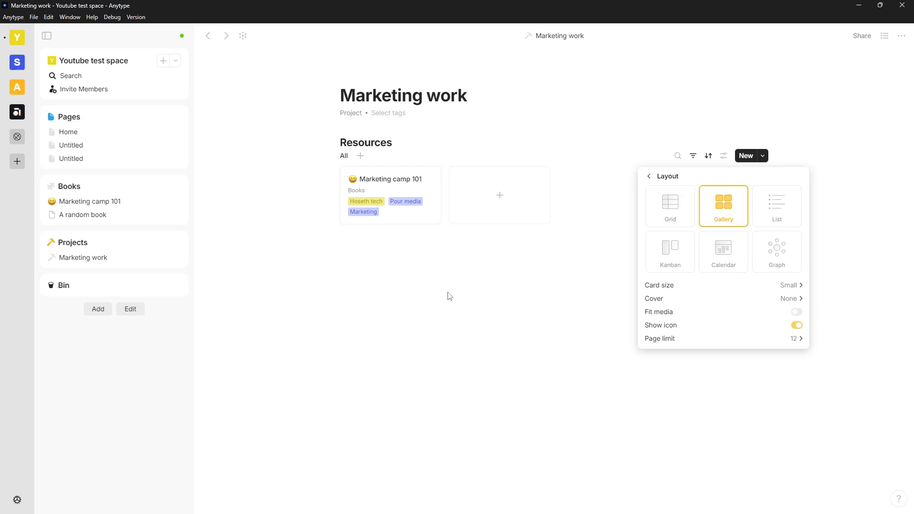
left_click(431, 296)
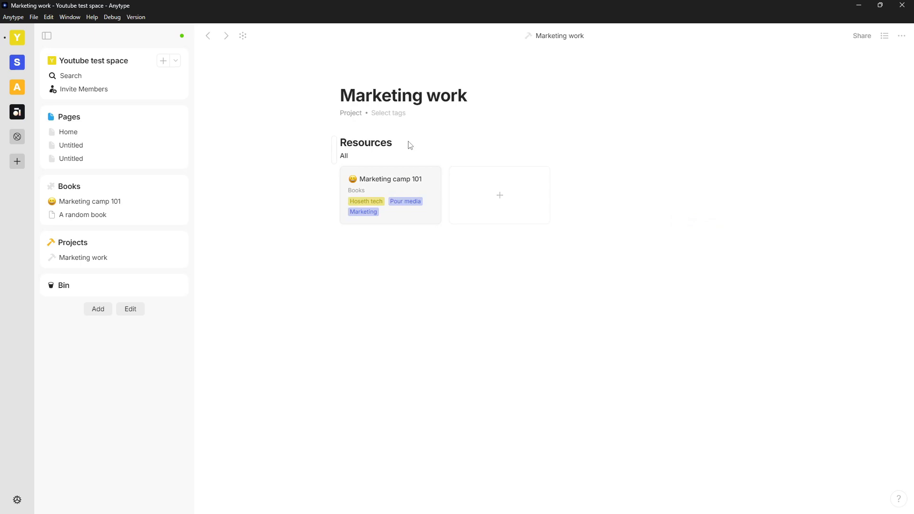
left_click(405, 180)
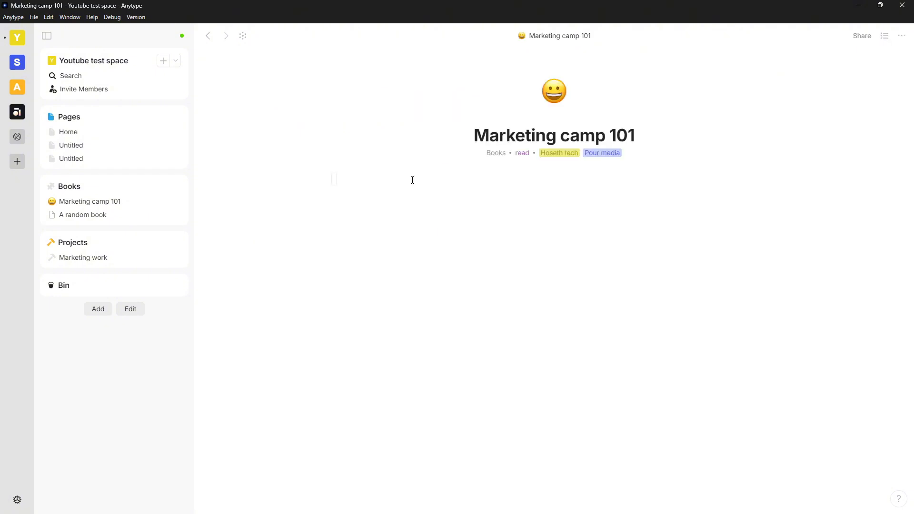
key("alt+Left")
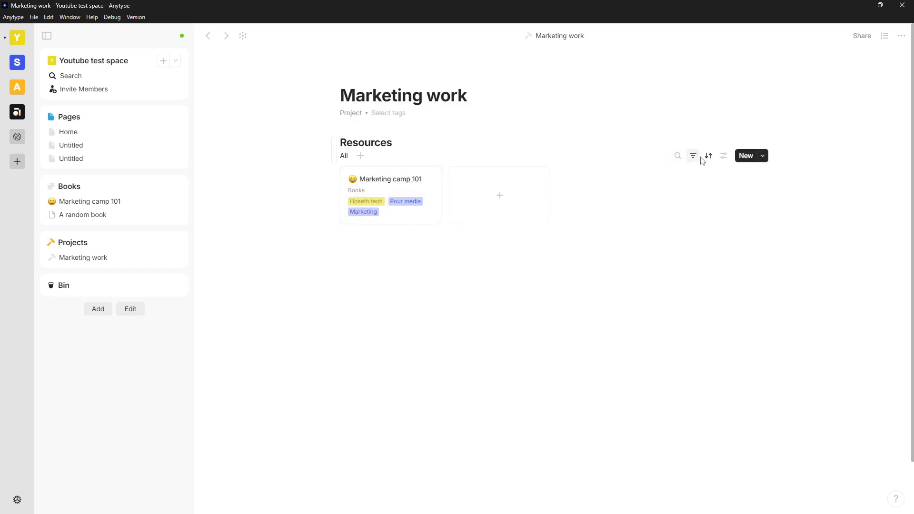
- Hide the Area of life property on the cards of the inline Resources gallery
left_click(724, 157)
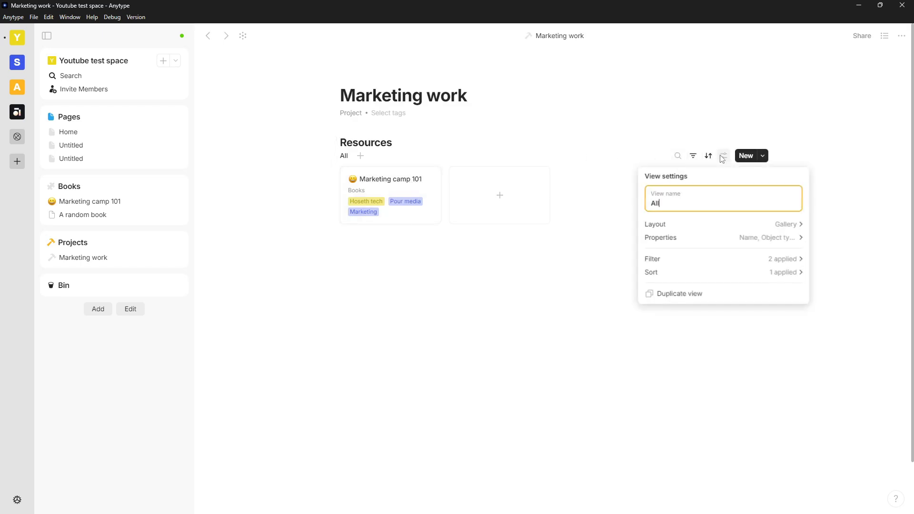
left_click(766, 238)
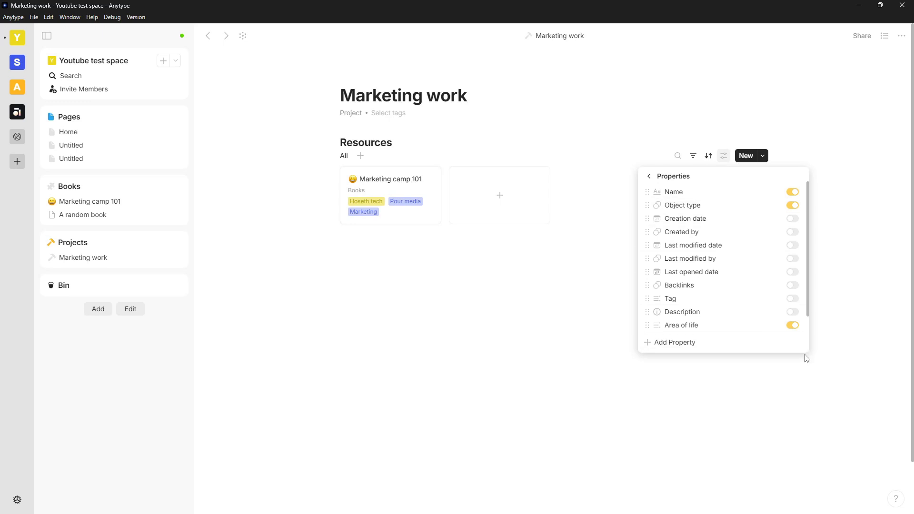
left_click(793, 325)
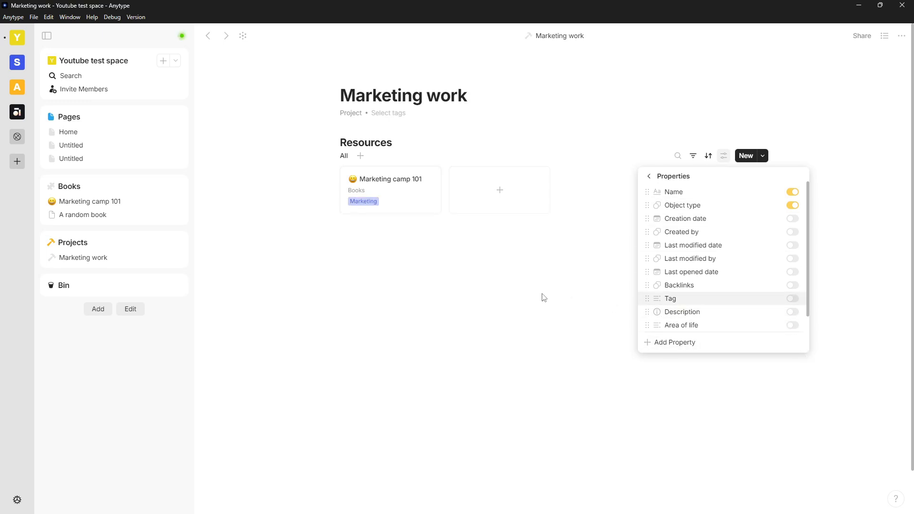
left_click(530, 259)
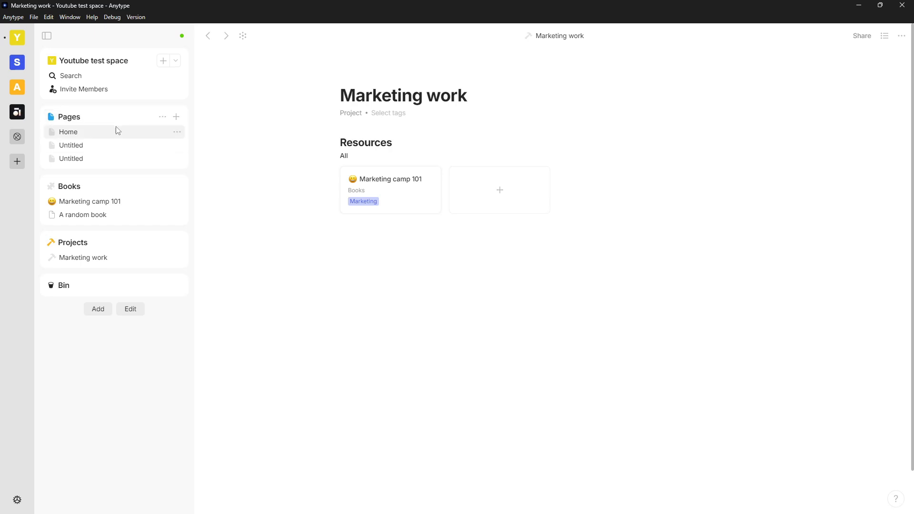
- Review the Resources collection from the Home page and the properties of the Marketing camp 101 book, and return to Home
left_click(101, 133)
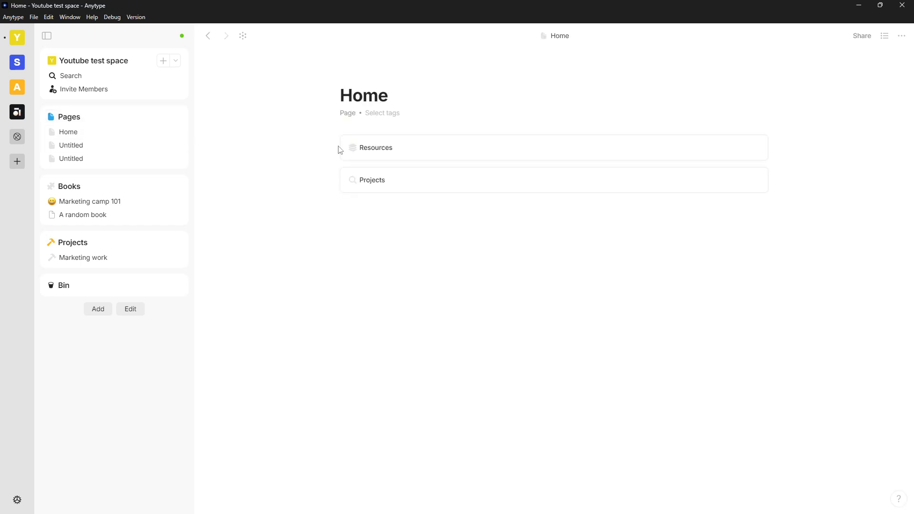
left_click(379, 149)
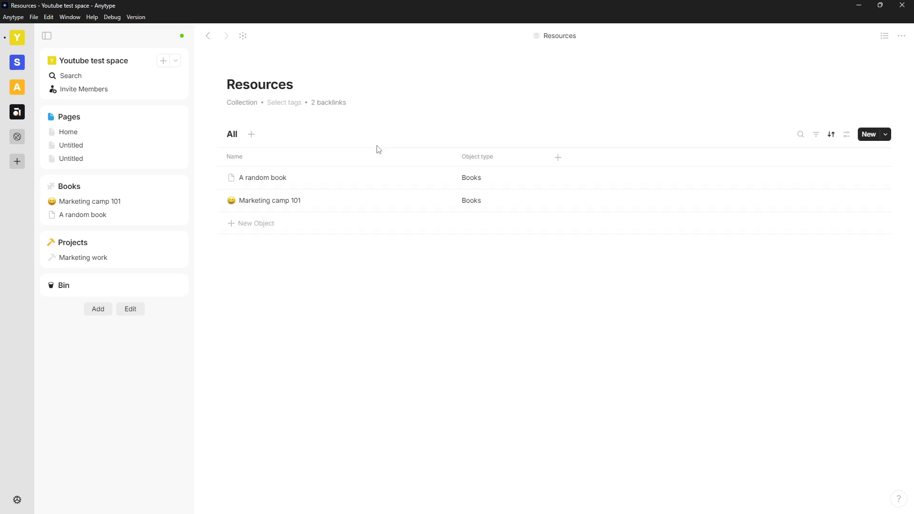
left_click(301, 198)
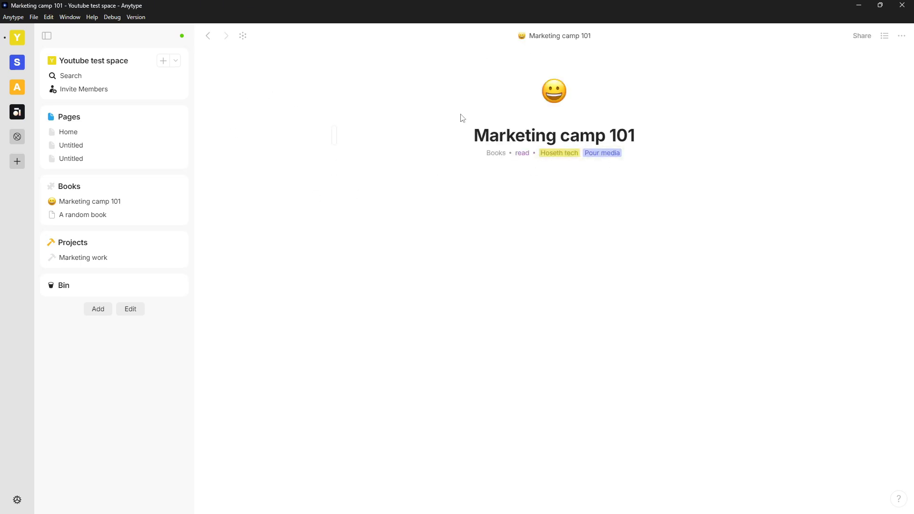
left_click(885, 36)
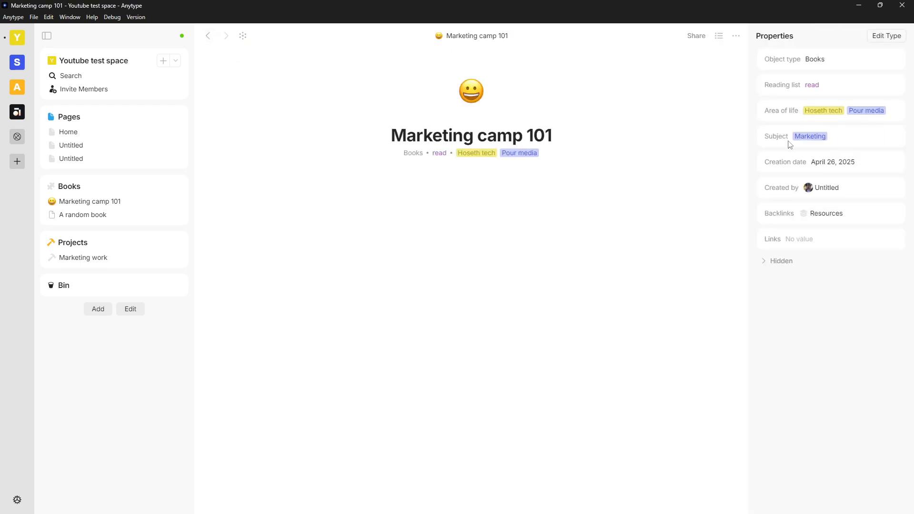
left_click(208, 37)
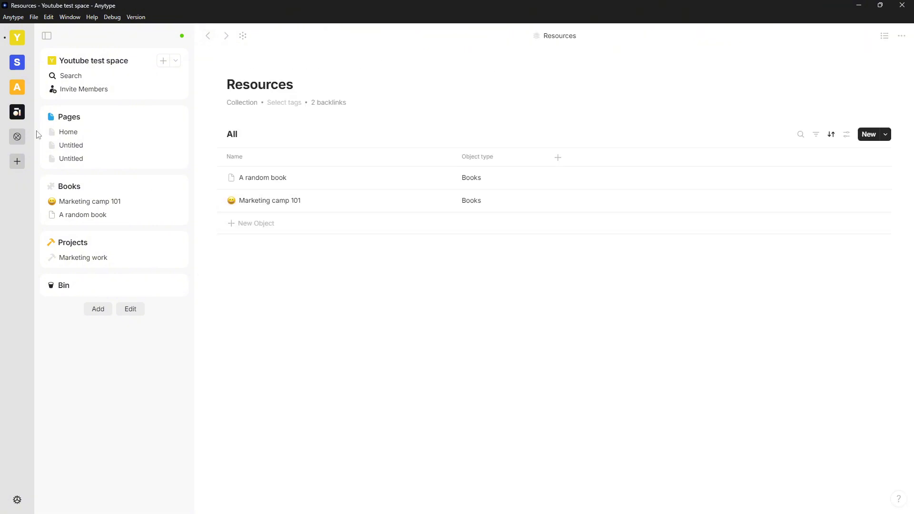
left_click(96, 207)
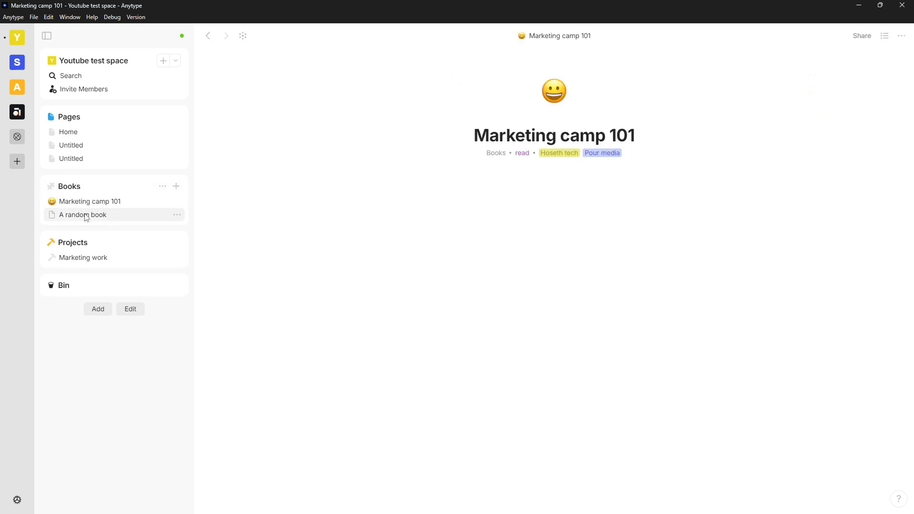
left_click(76, 136)
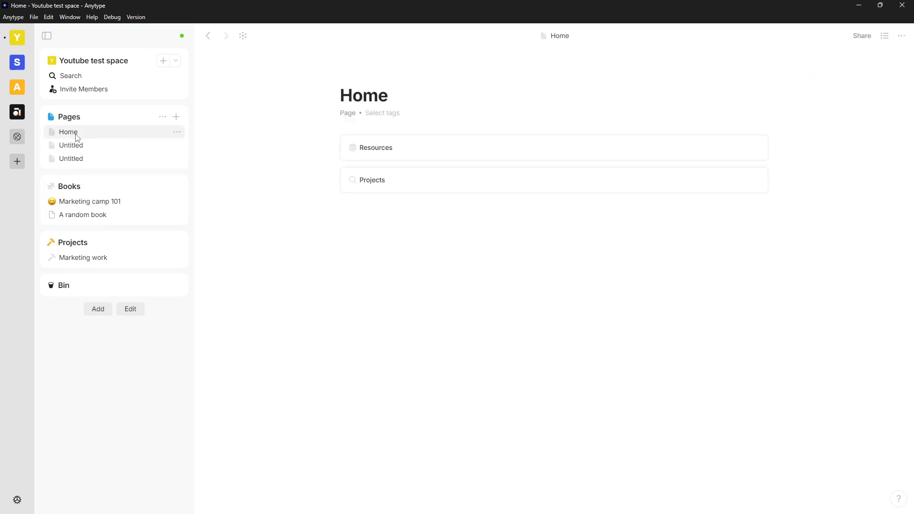
- Create a new query inside the Marketing work project, opened from Projects, and set its object type to Books
left_click(364, 181)
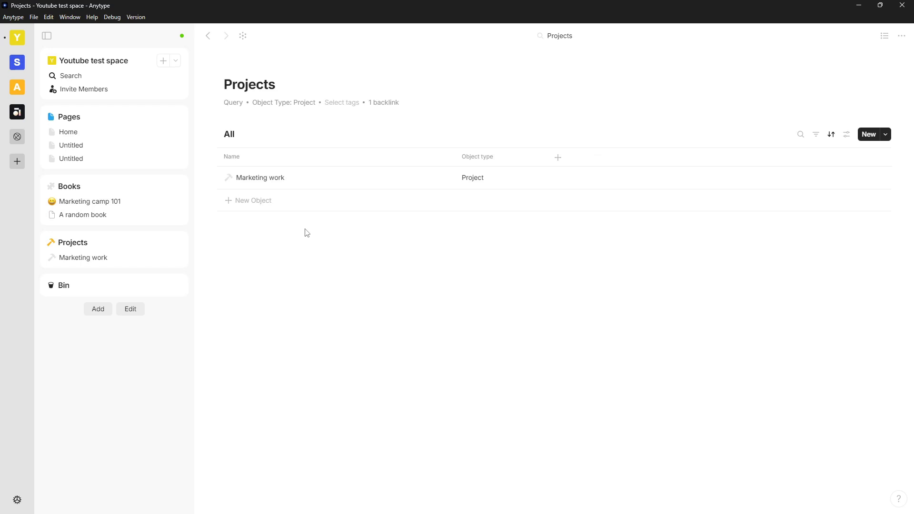
left_click(273, 184)
left_click(386, 236)
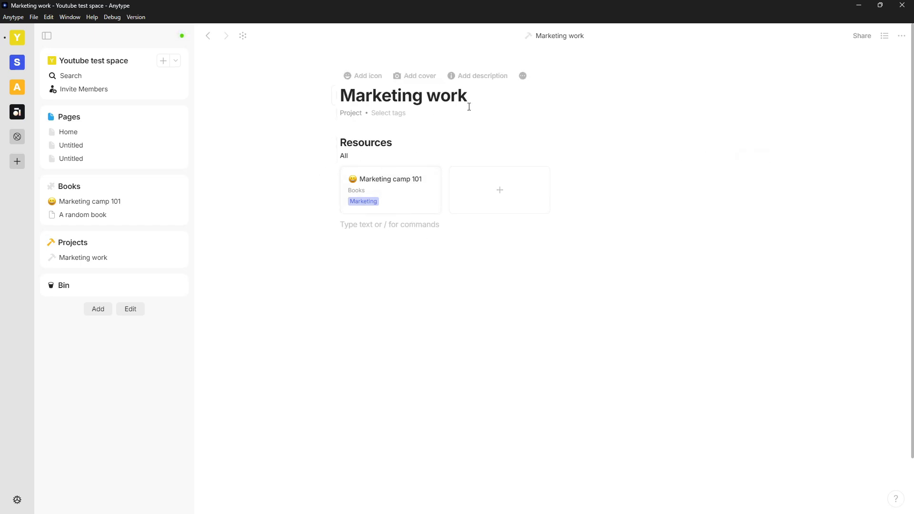
type("/")
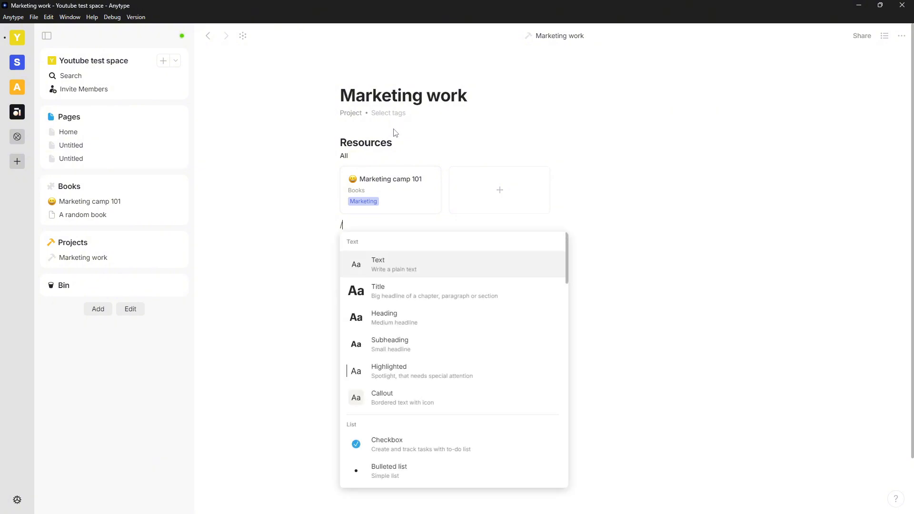
type("qu")
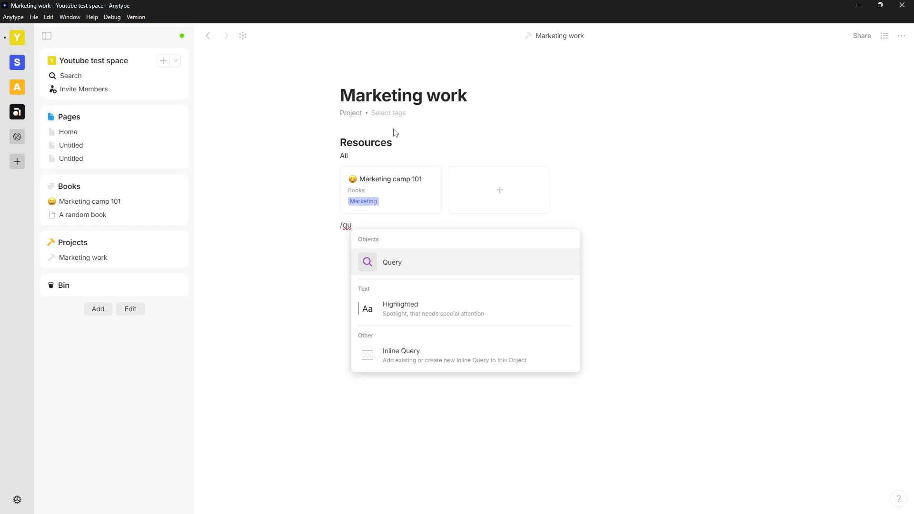
key("Return")
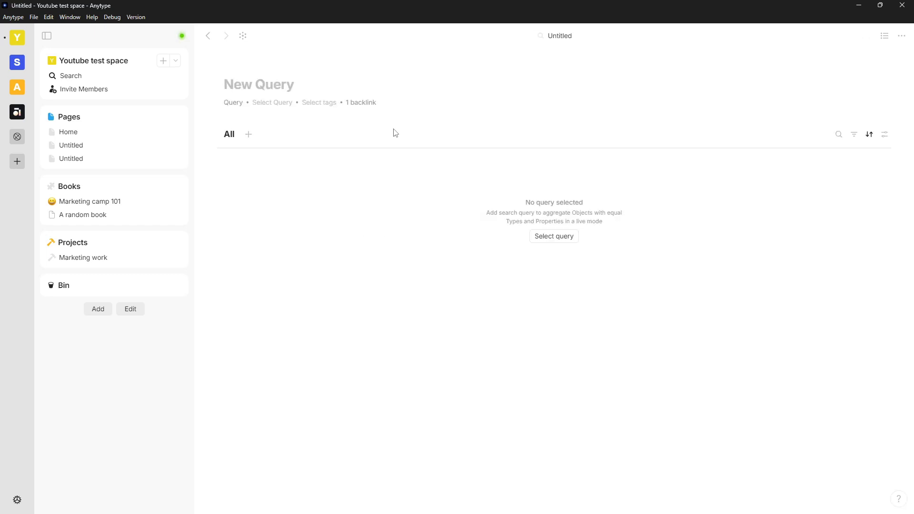
left_click(556, 236)
mouse_move(551, 259)
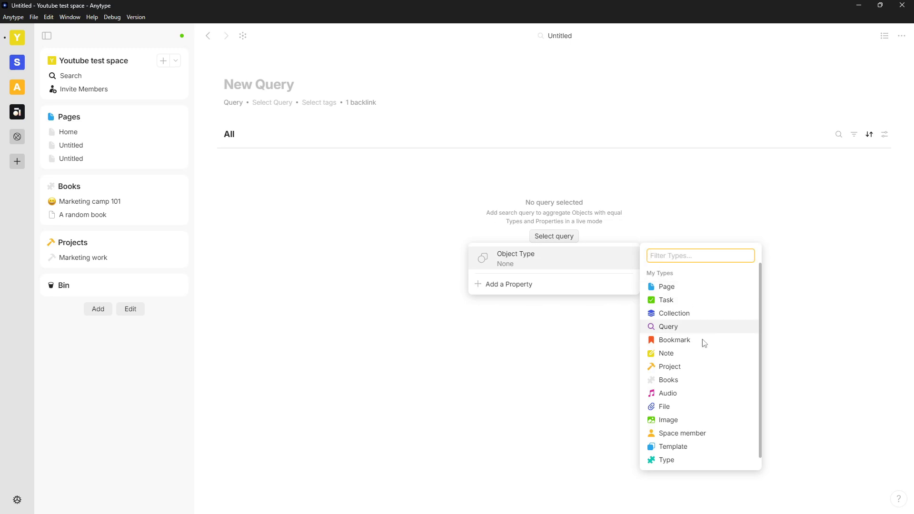
left_click(677, 381)
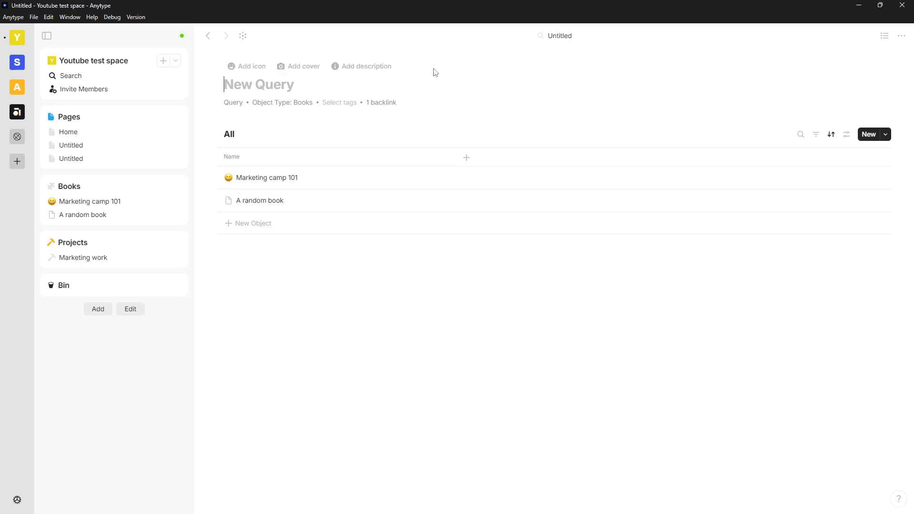
- Return to Marketing work and delete the untitled query block below the Resources gallery
left_click(209, 36)
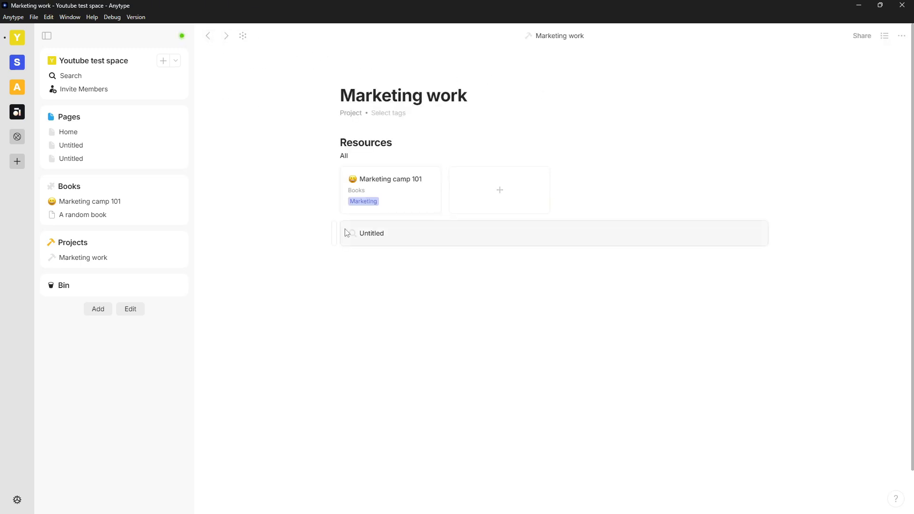
left_click(333, 234)
mouse_move(292, 290)
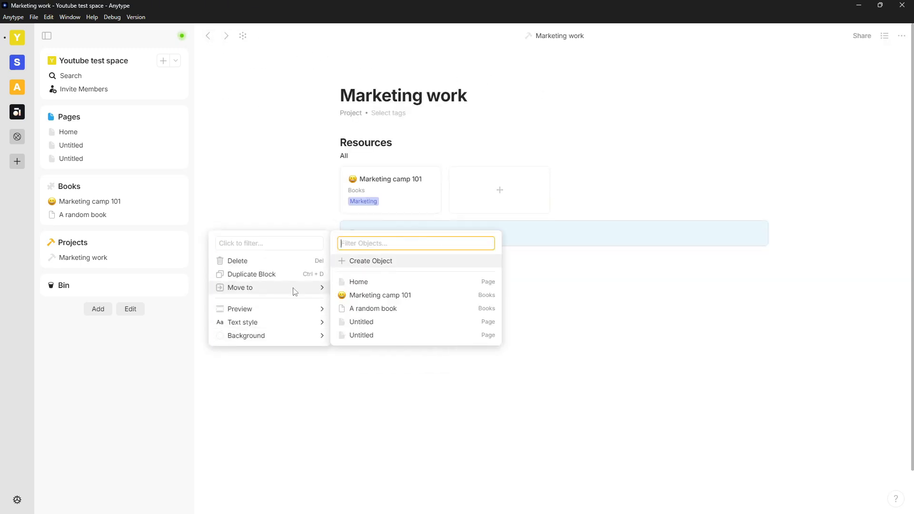
left_click(263, 268)
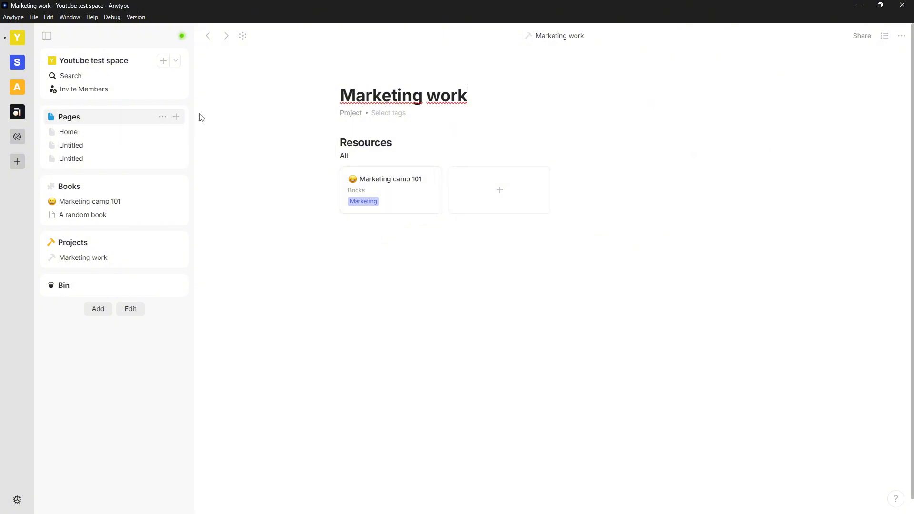
- Open the Resources collection from the Home page and add a new view with the Gallery layout
left_click(68, 132)
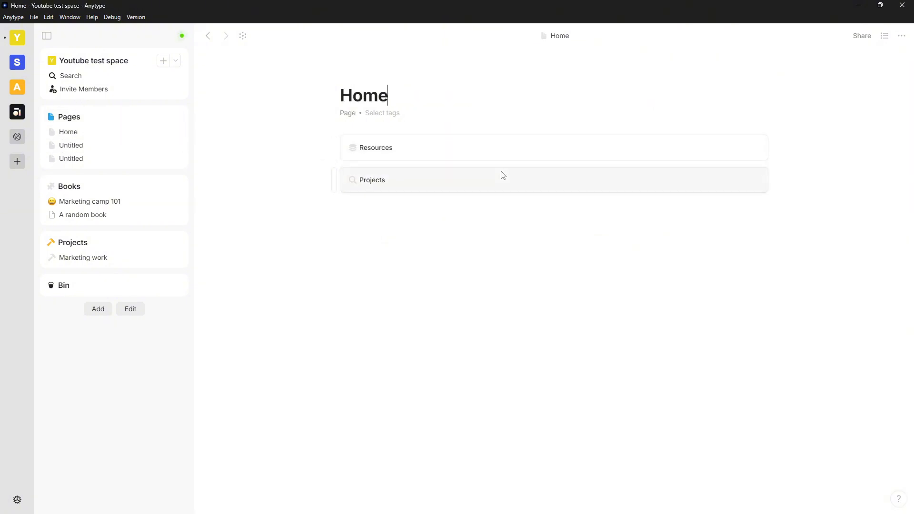
left_click(376, 149)
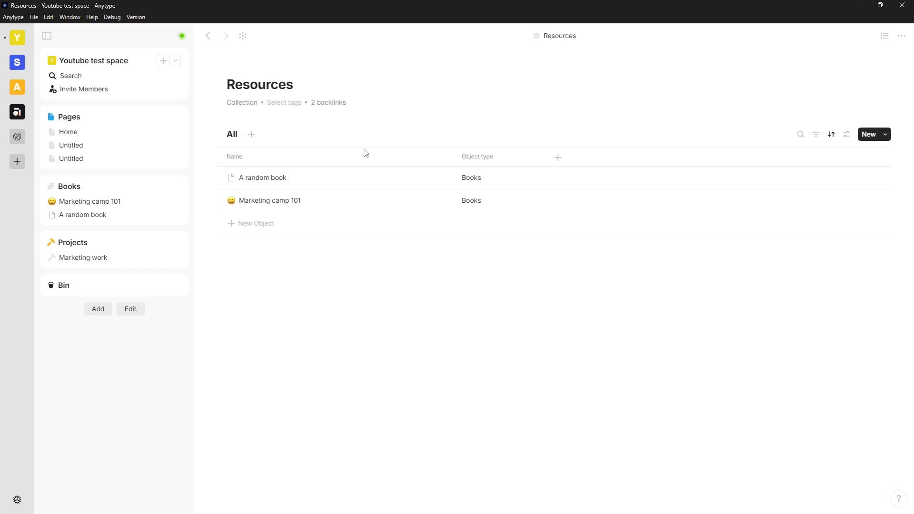
left_click(252, 135)
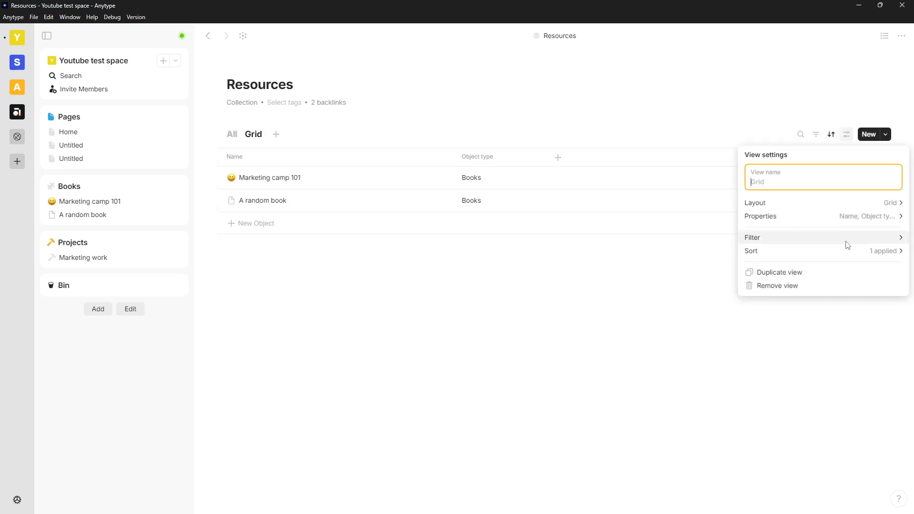
left_click(868, 210)
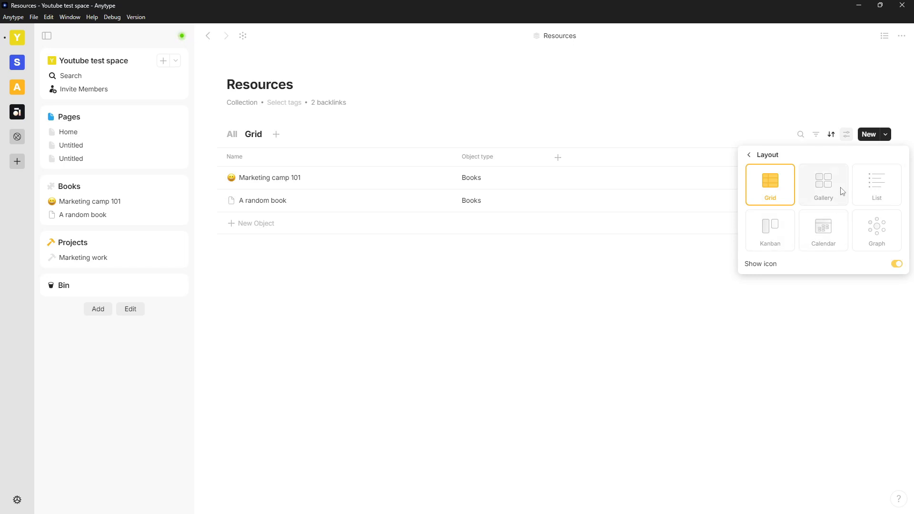
left_click(840, 190)
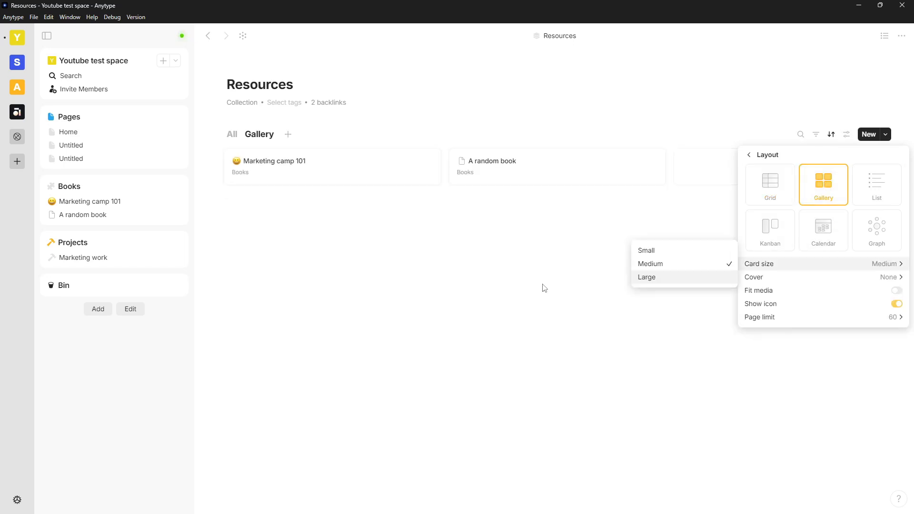
- Try the Large and Medium card sizes in the Resources Gallery view, and set the card size to Small
left_click(665, 280)
mouse_move(824, 264)
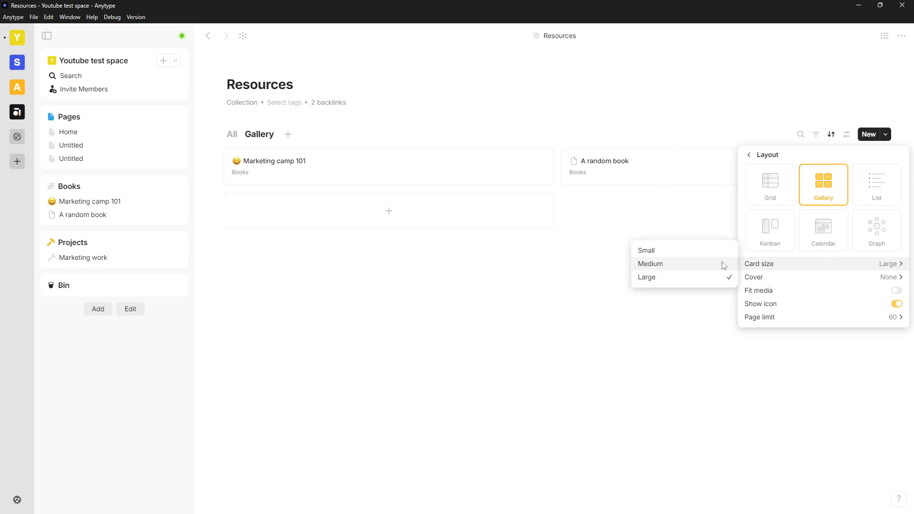
left_click(681, 264)
mouse_move(776, 263)
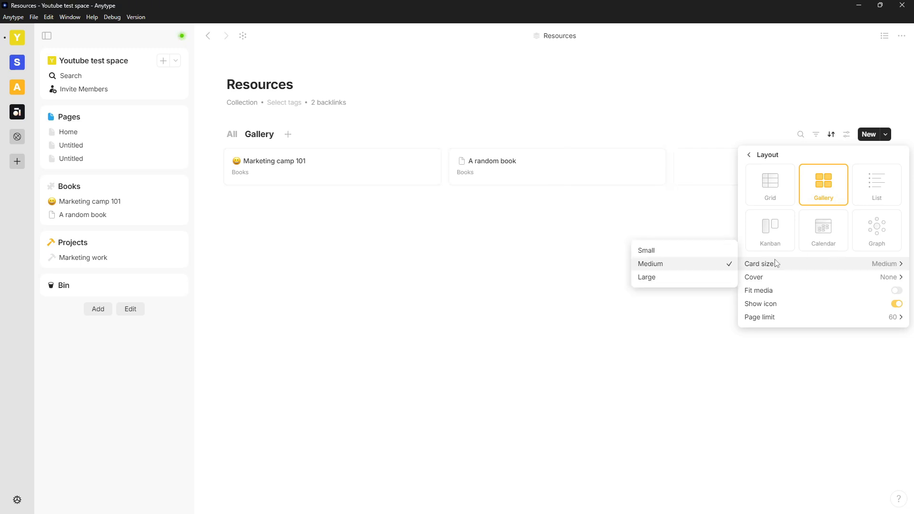
left_click(675, 251)
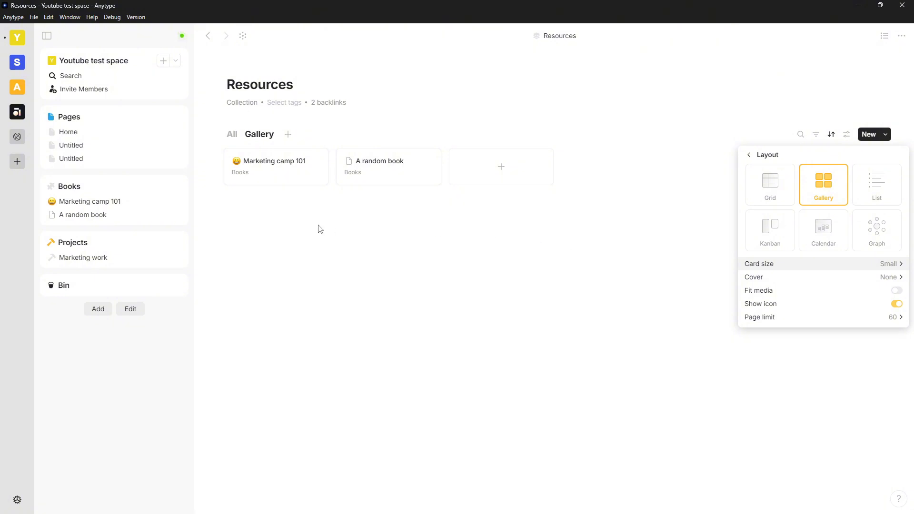
left_click(359, 229)
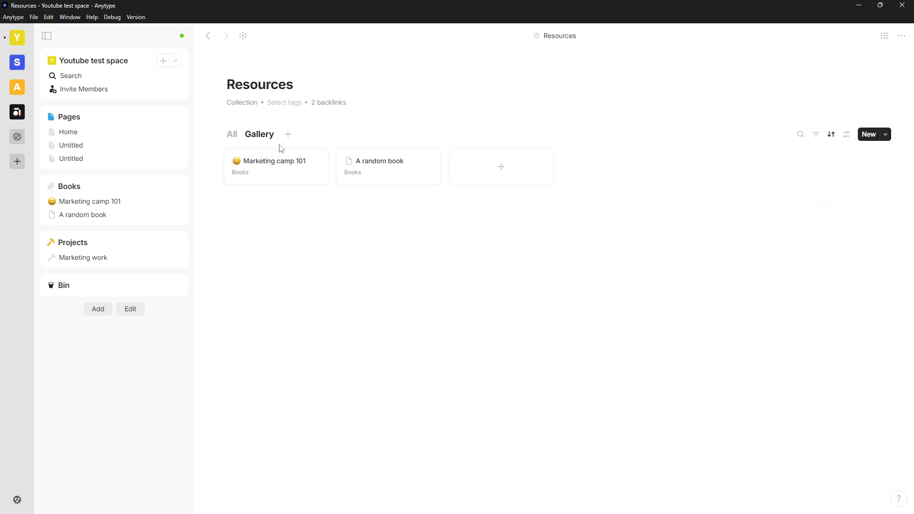
- Add another view to the Resources collection with the Graph layout
left_click(288, 135)
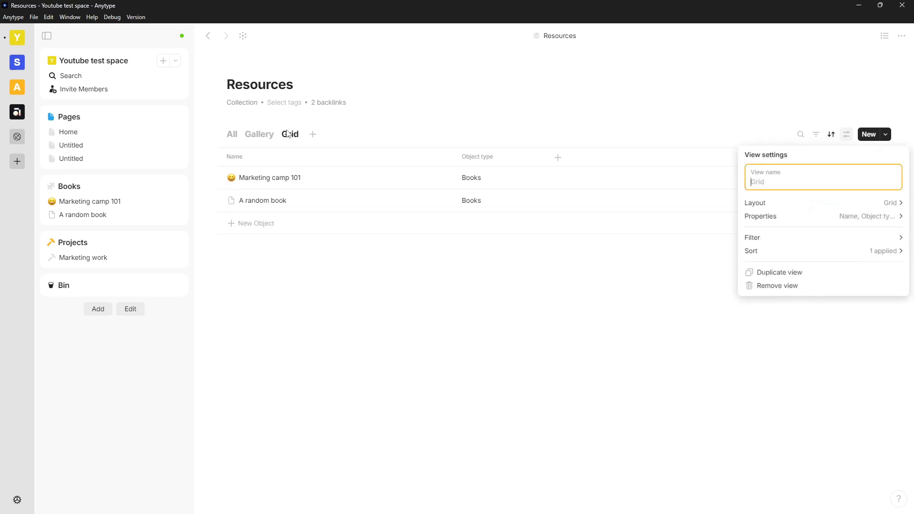
left_click(798, 204)
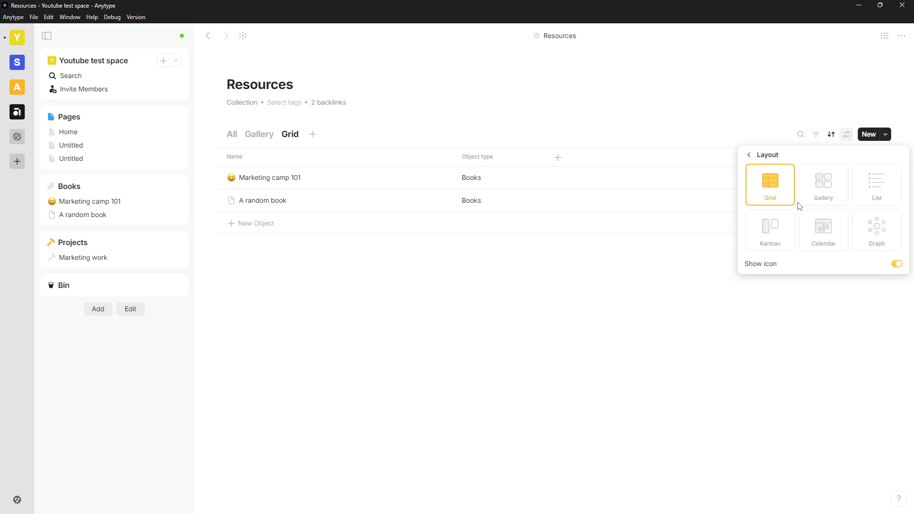
left_click(890, 239)
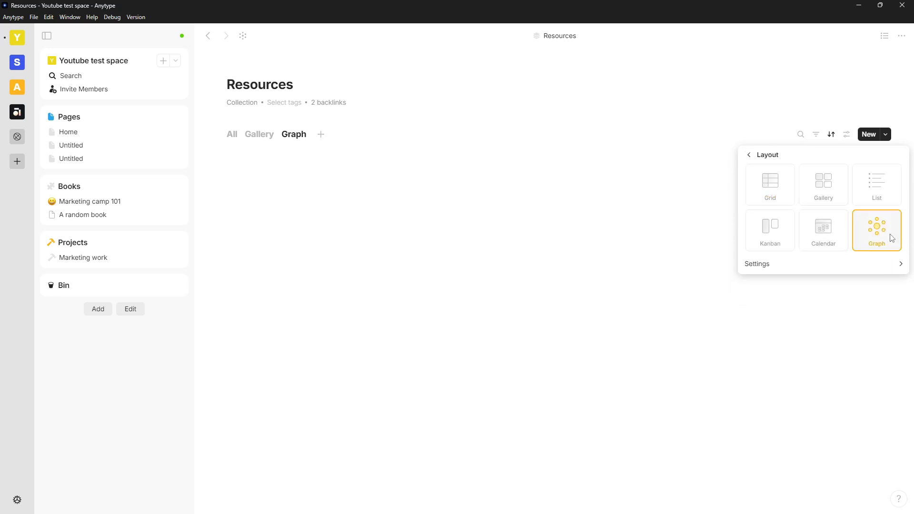
left_click(618, 271)
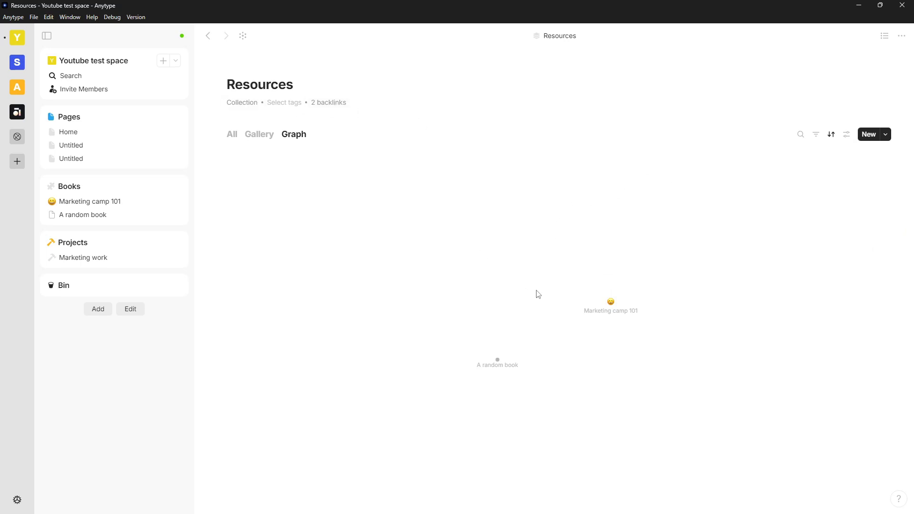
scroll(471, 389, "down", 3)
- Compare the All and Graph views of Resources, and examine the graph of the whole space before returning to the collection
left_click(234, 136)
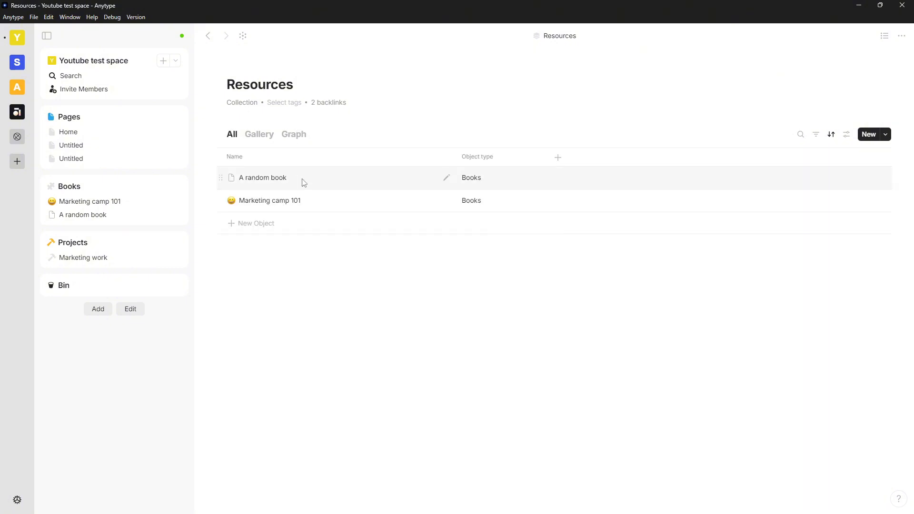
left_click(293, 140)
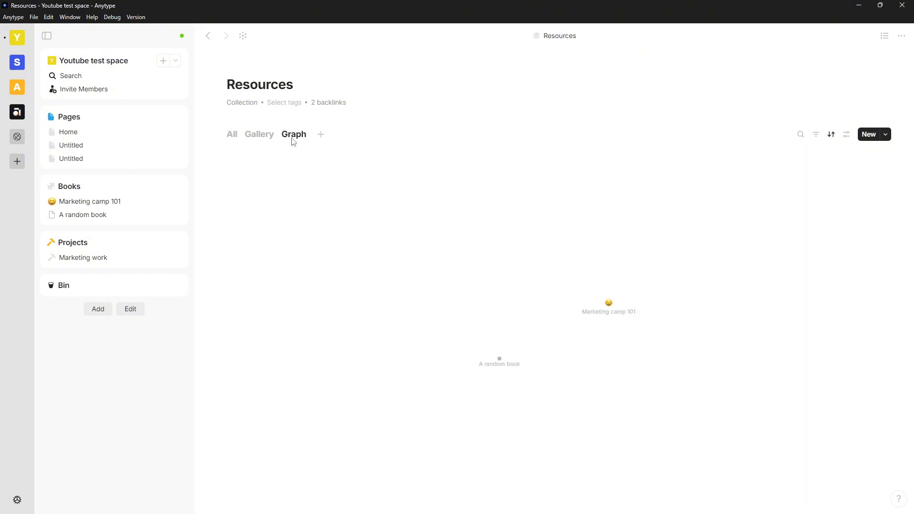
left_click(243, 36)
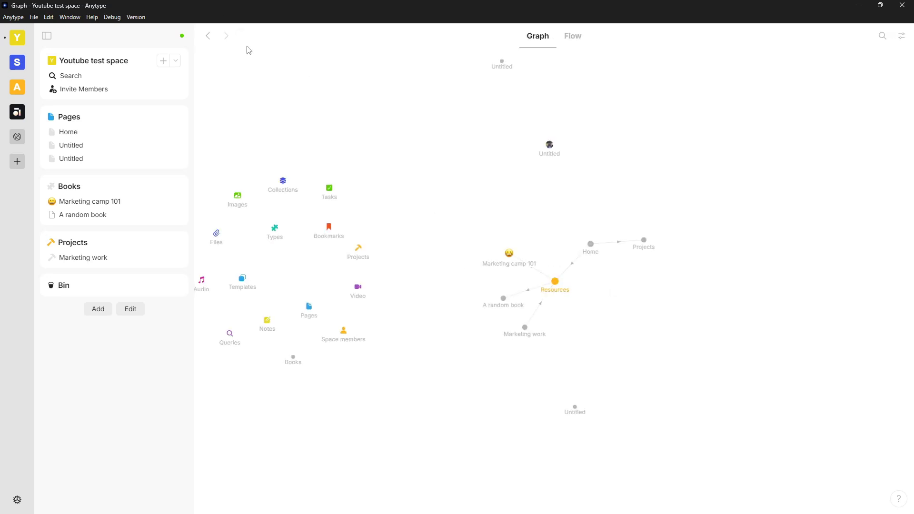
scroll(469, 235, "down", 2)
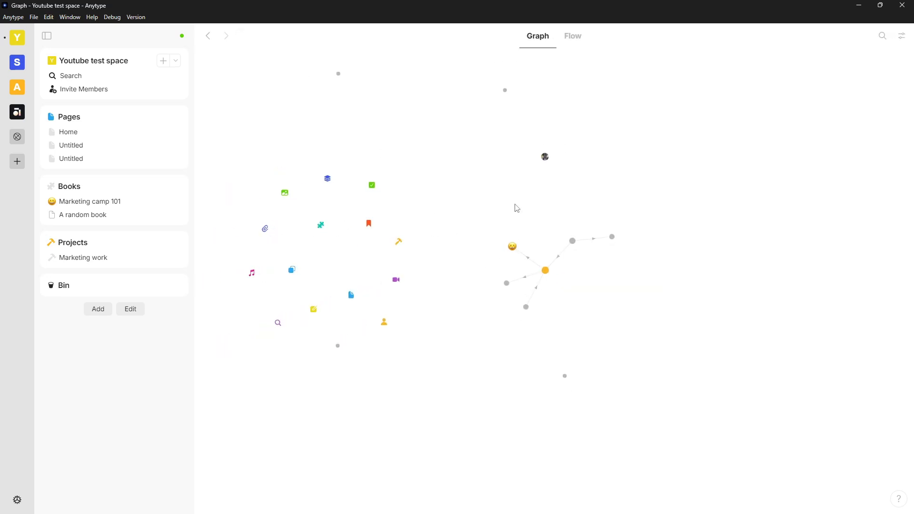
scroll(345, 144, "up", 1)
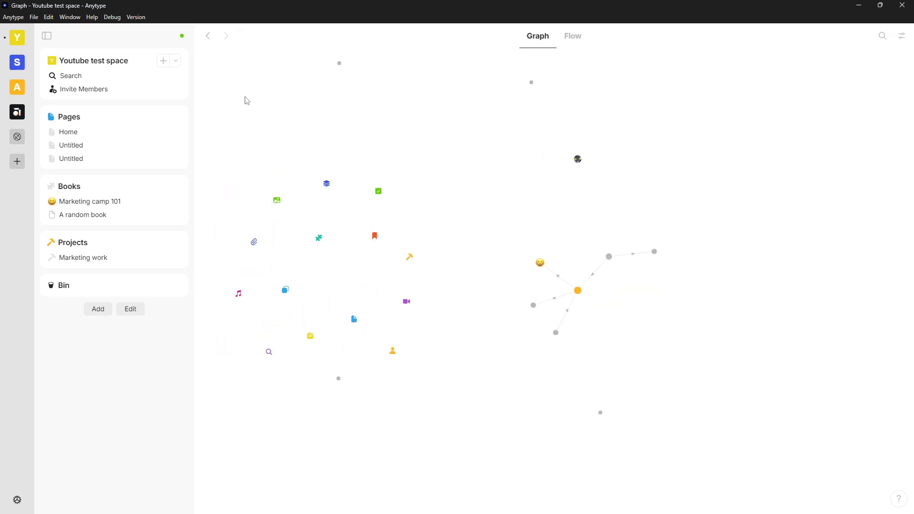
left_click(209, 37)
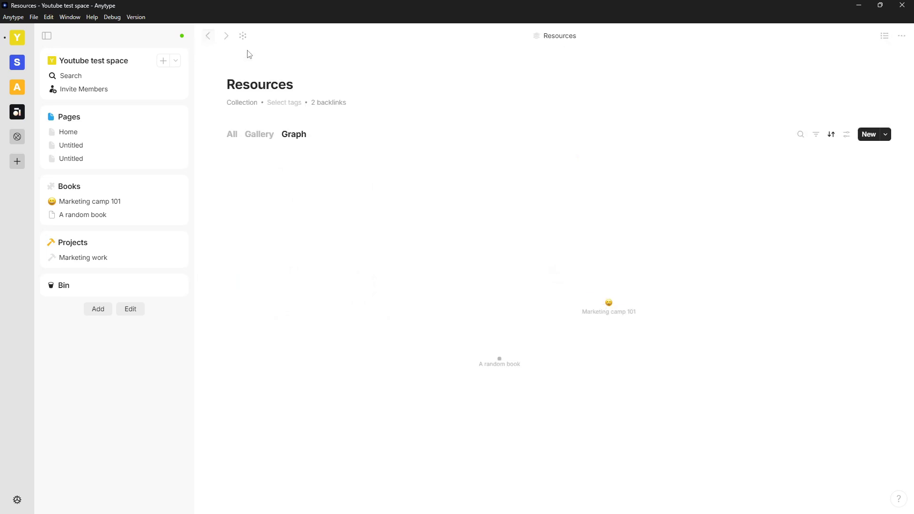